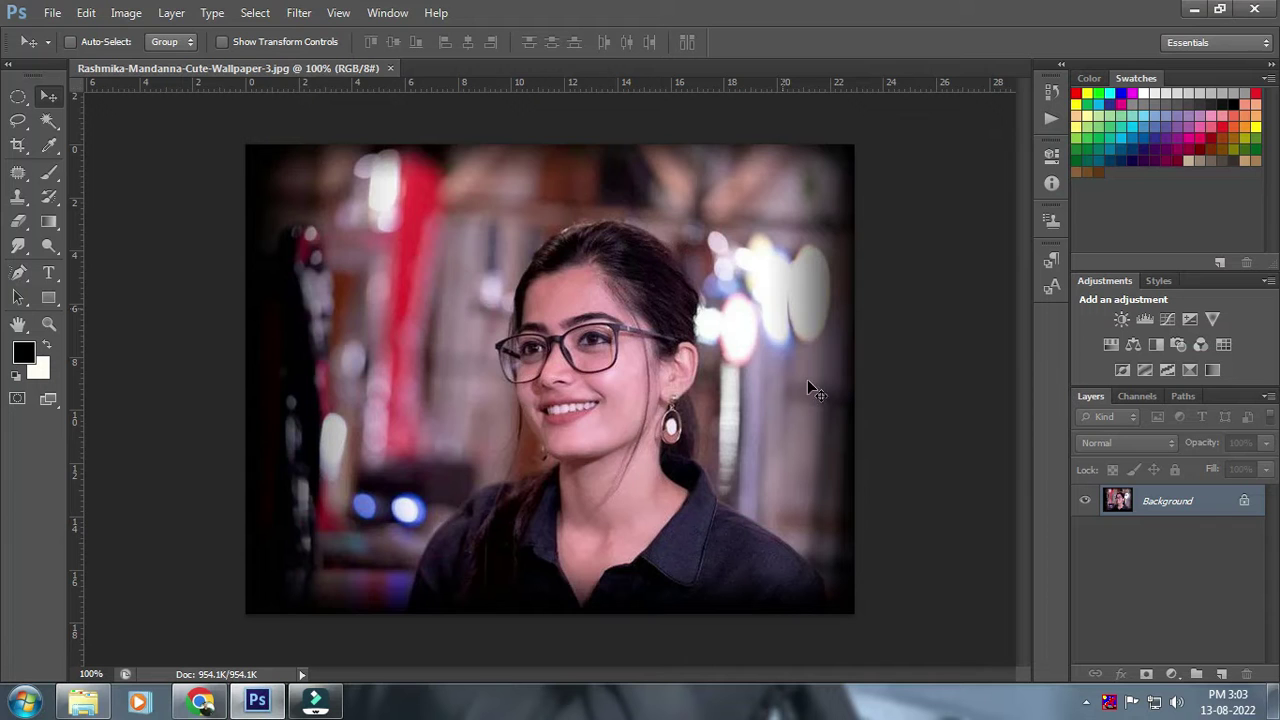
# Unlock the Background as Layer 0 and set Brightness 36, Contrast 41.
pyautogui.doubleClick(1225, 501)
pyautogui.press('Return')
pyautogui.click(126, 12)
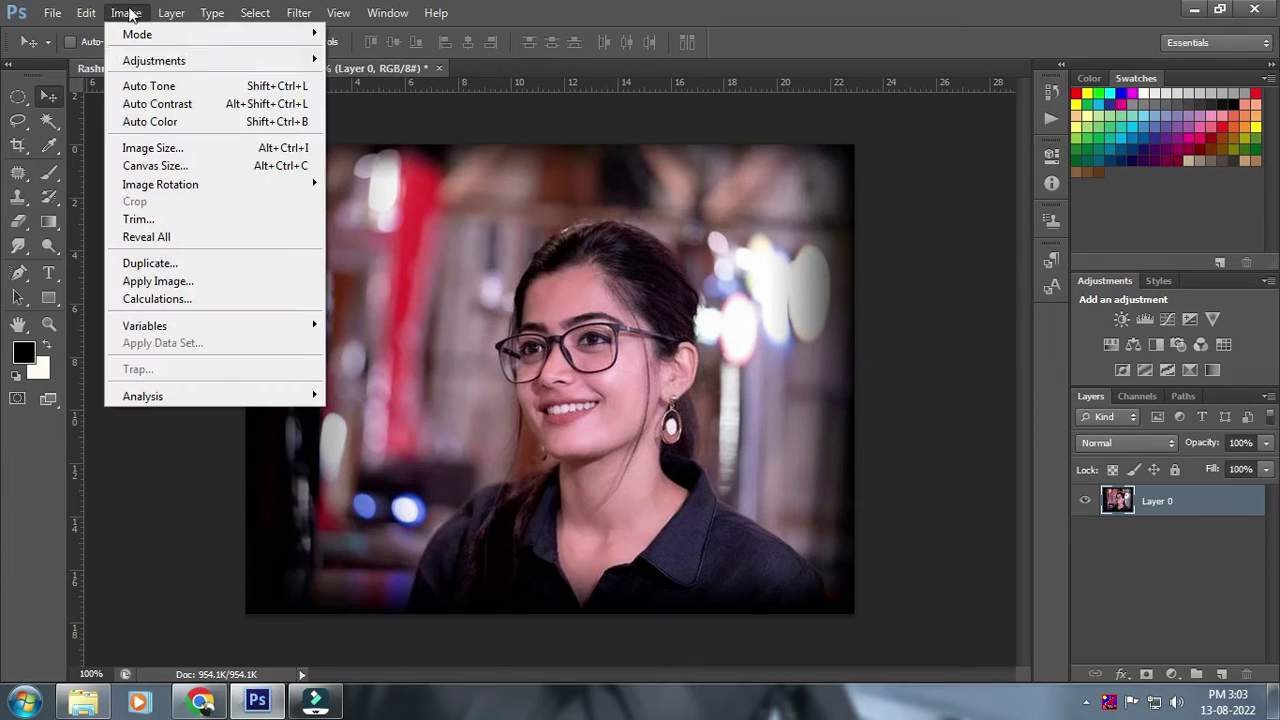
pyautogui.click(364, 62)
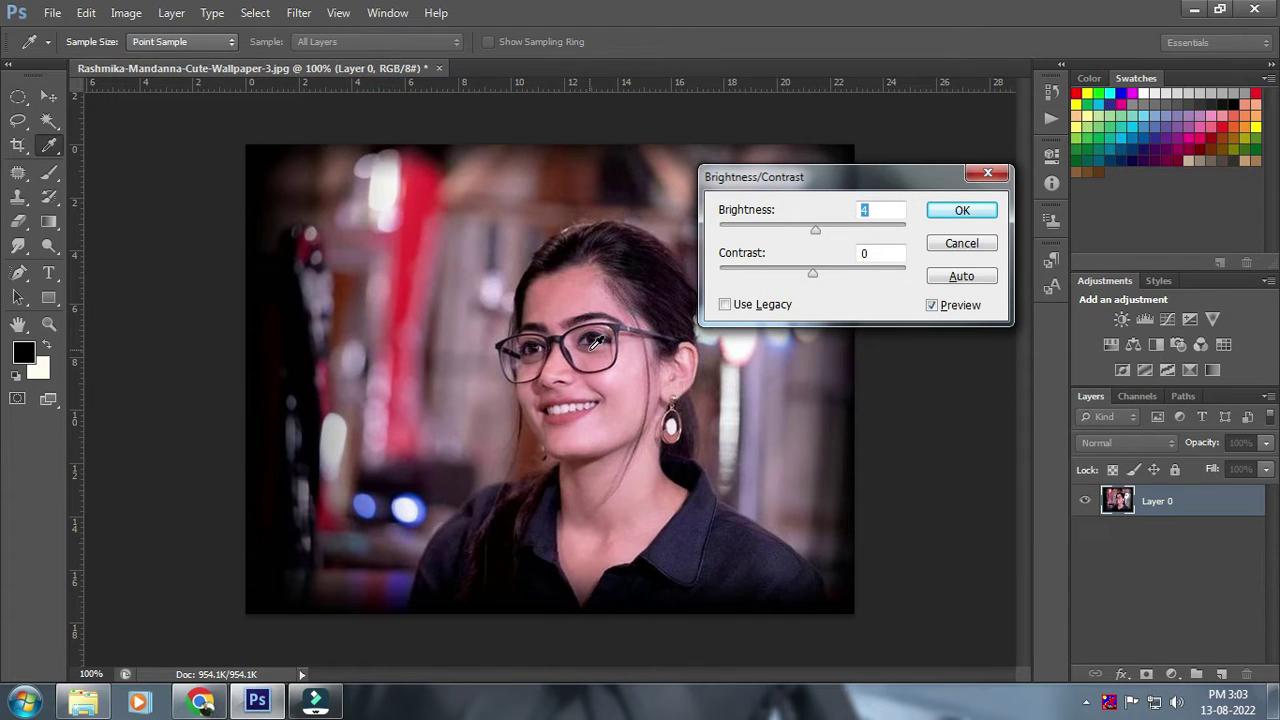
pyautogui.hotkey('ctrl', '+')
pyautogui.hotkey('ctrl', '+')
pyautogui.moveTo(815, 228); pyautogui.dragTo(835, 231)
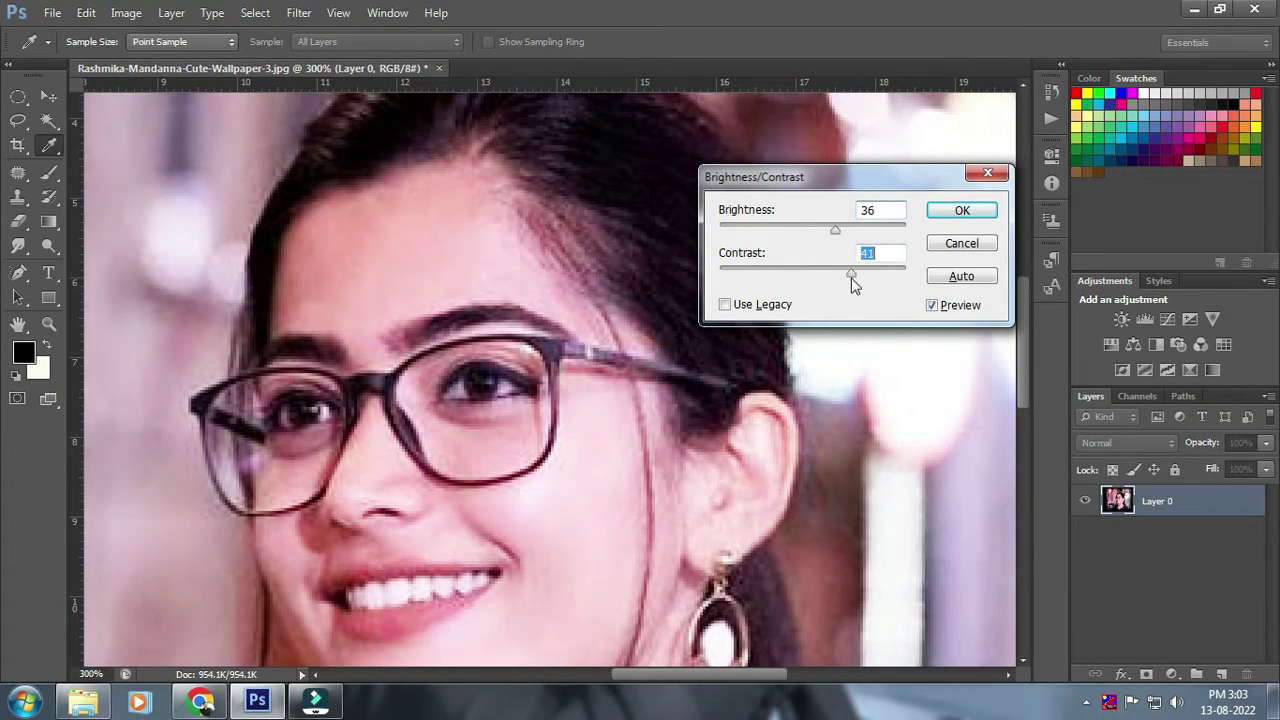
pyautogui.click(962, 210)
# Deepen the shadows with a Levels black input of 19, then duplicate as Layer 0 copy.
pyautogui.press('v')
pyautogui.hotkey('ctrl', '0')
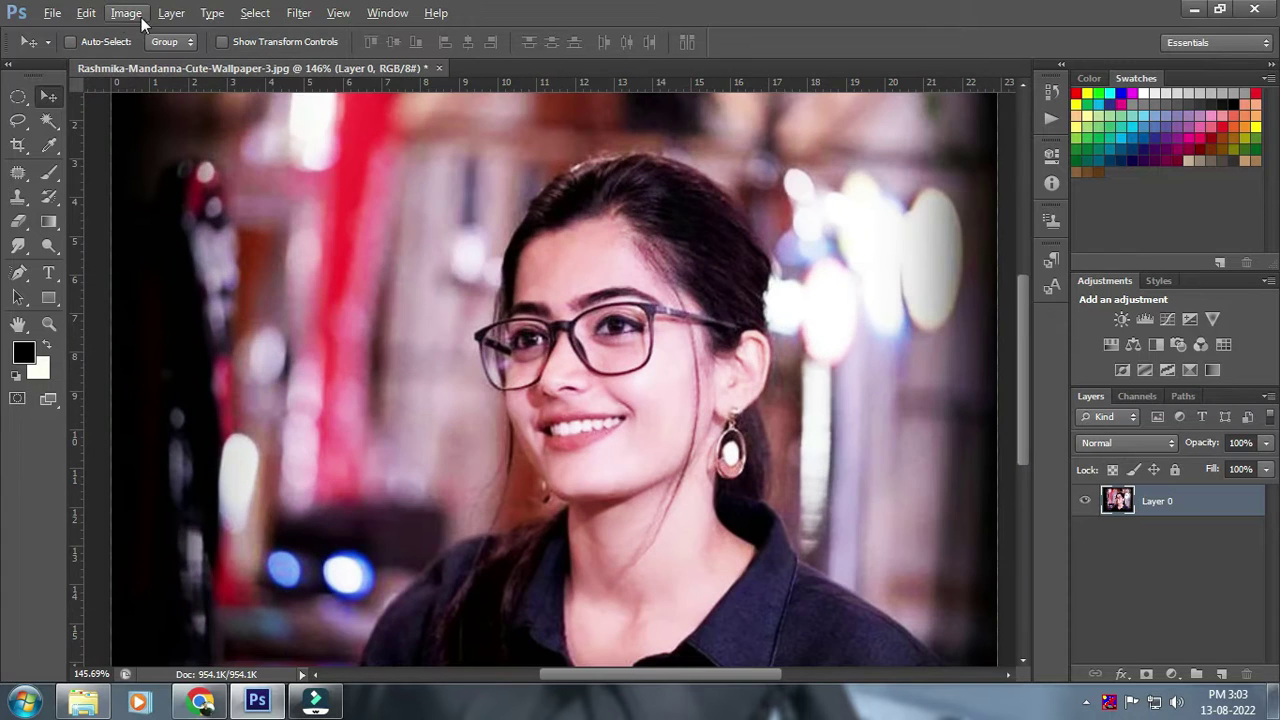
pyautogui.click(141, 14)
pyautogui.click(397, 80)
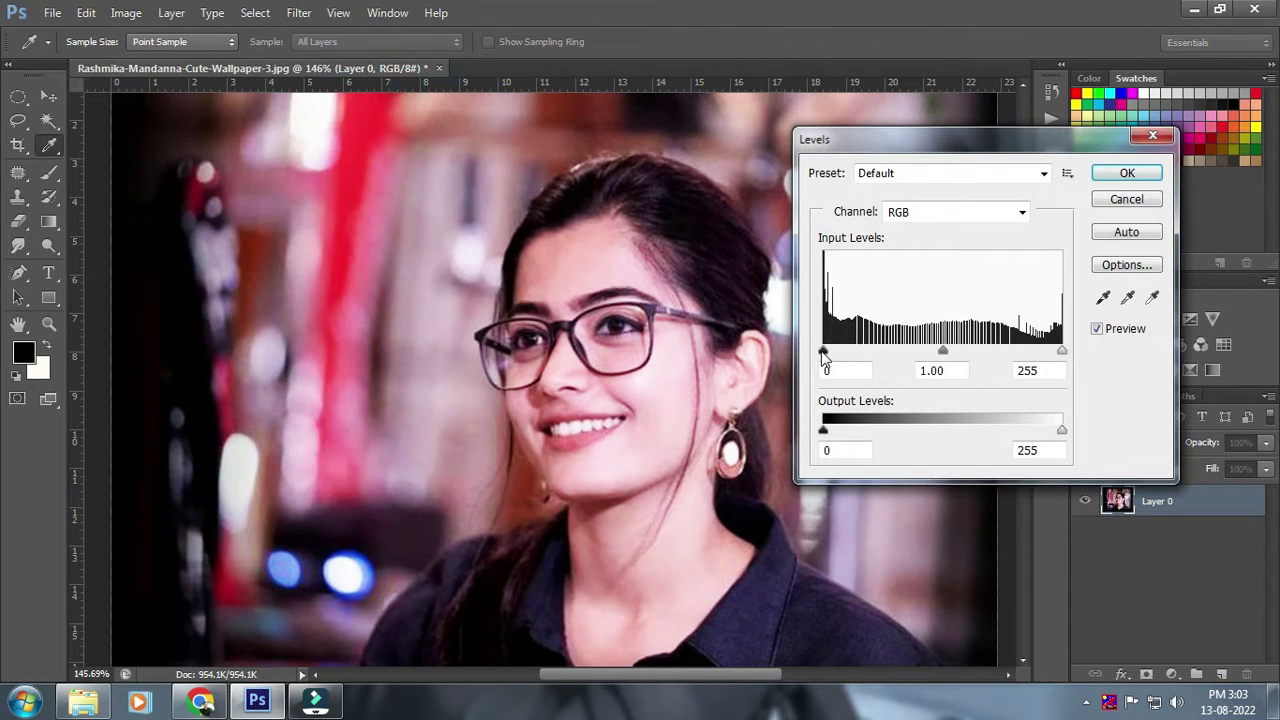
pyautogui.moveTo(823, 356); pyautogui.dragTo(841, 356)
pyautogui.moveTo(950, 352); pyautogui.dragTo(944, 352)
pyautogui.click(1113, 170)
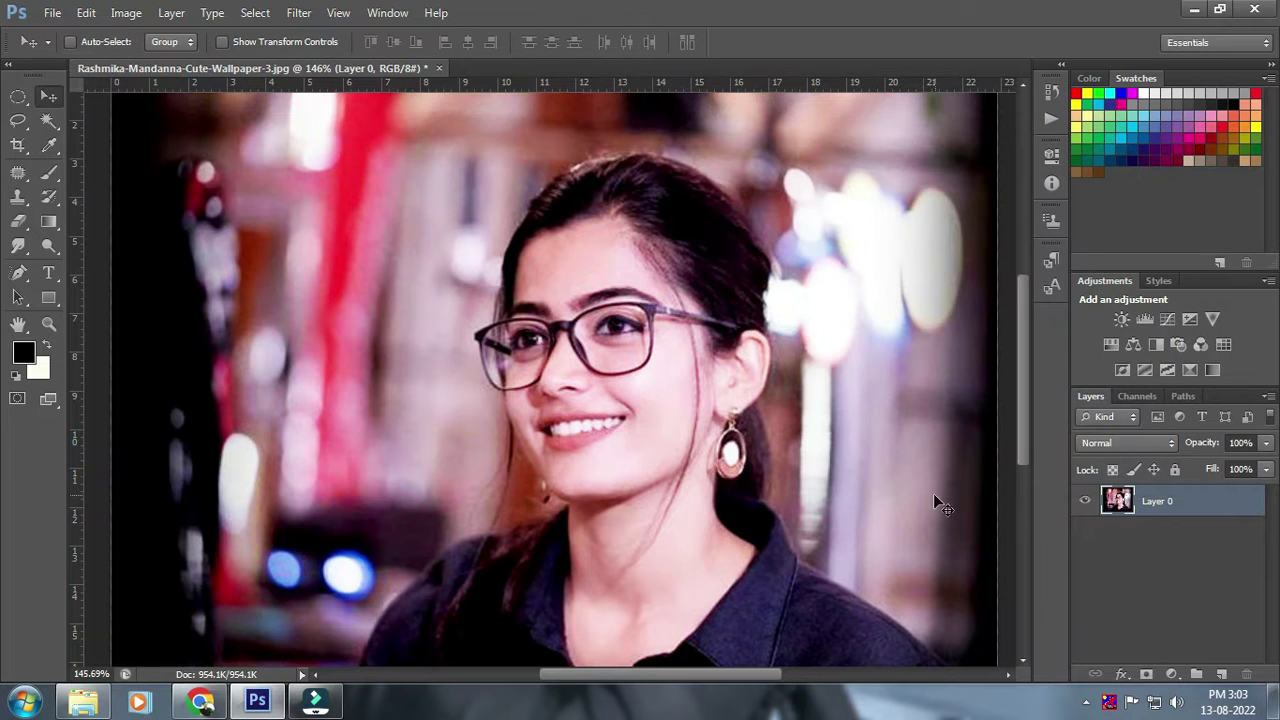
pyautogui.hotkey('ctrl', 'j')
# Pick the Magnetic Lasso and bring the shoulders into view.
pyautogui.click(18, 120)
pyautogui.moveTo(20, 126); pyautogui.dragTo(82, 153)
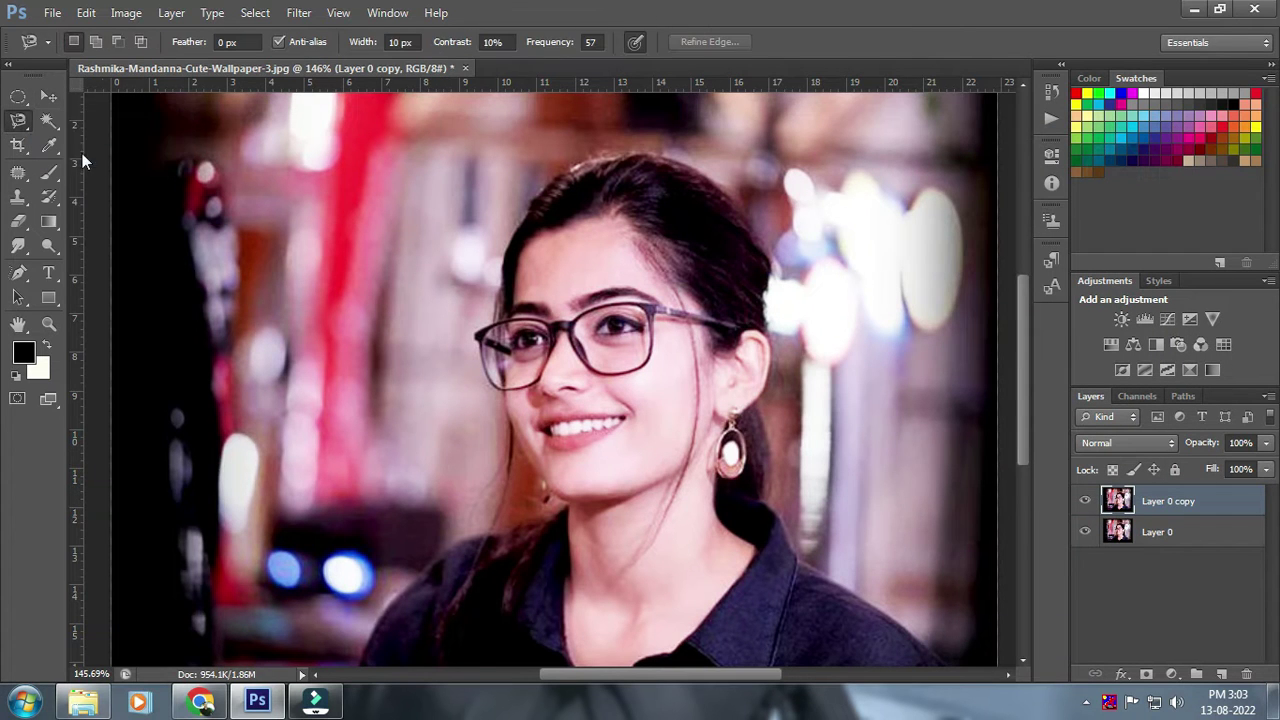
pyautogui.moveTo(240, 700)
pyautogui.mouseDown()
pyautogui.moveTo(425, 565)
pyautogui.moveTo(501, 450)
pyautogui.mouseUp()
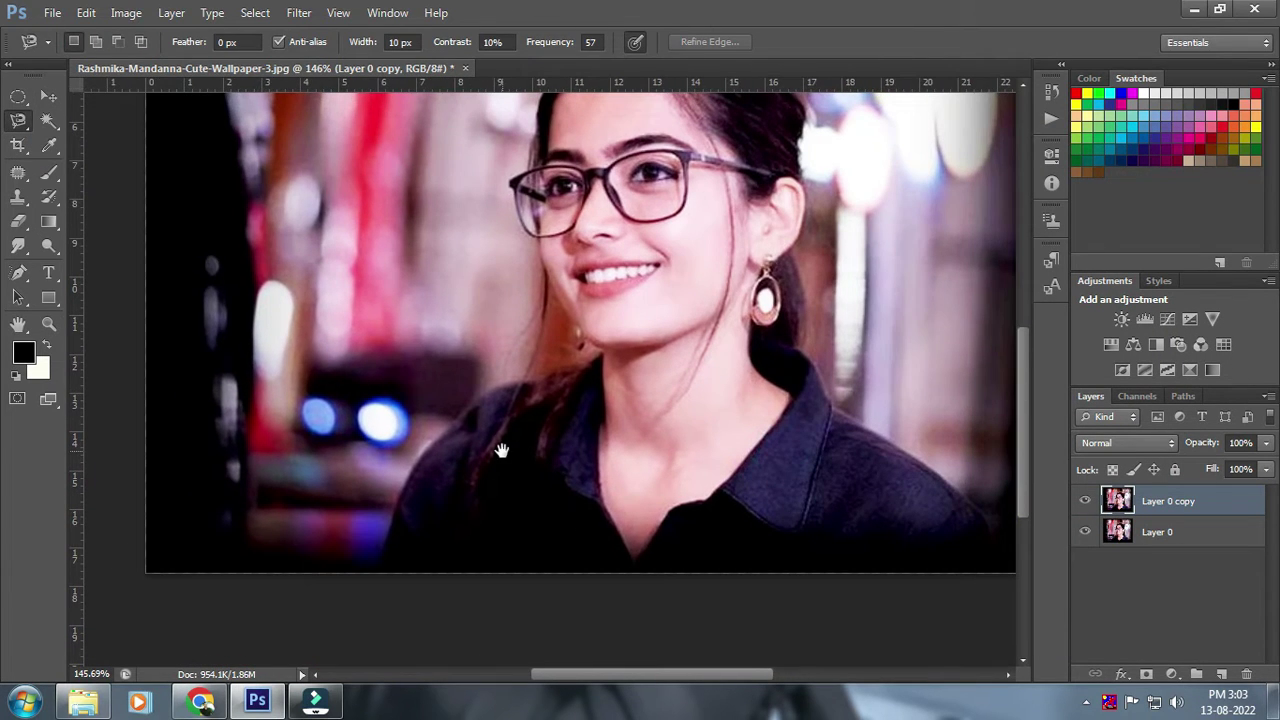
# Resample the image to 903×696 at 100 pixels/inch and view it at actual size.
pyautogui.click(110, 15)
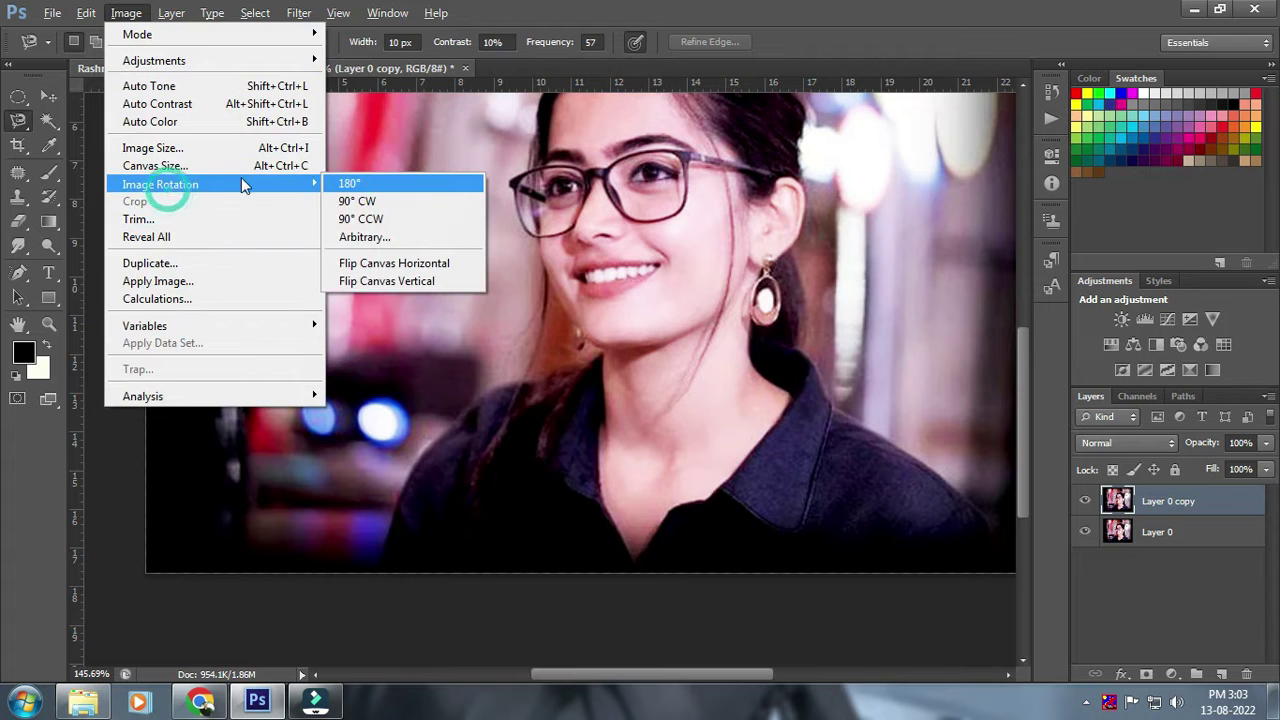
pyautogui.click(225, 150)
pyautogui.doubleClick(546, 331)
pyautogui.write('100')
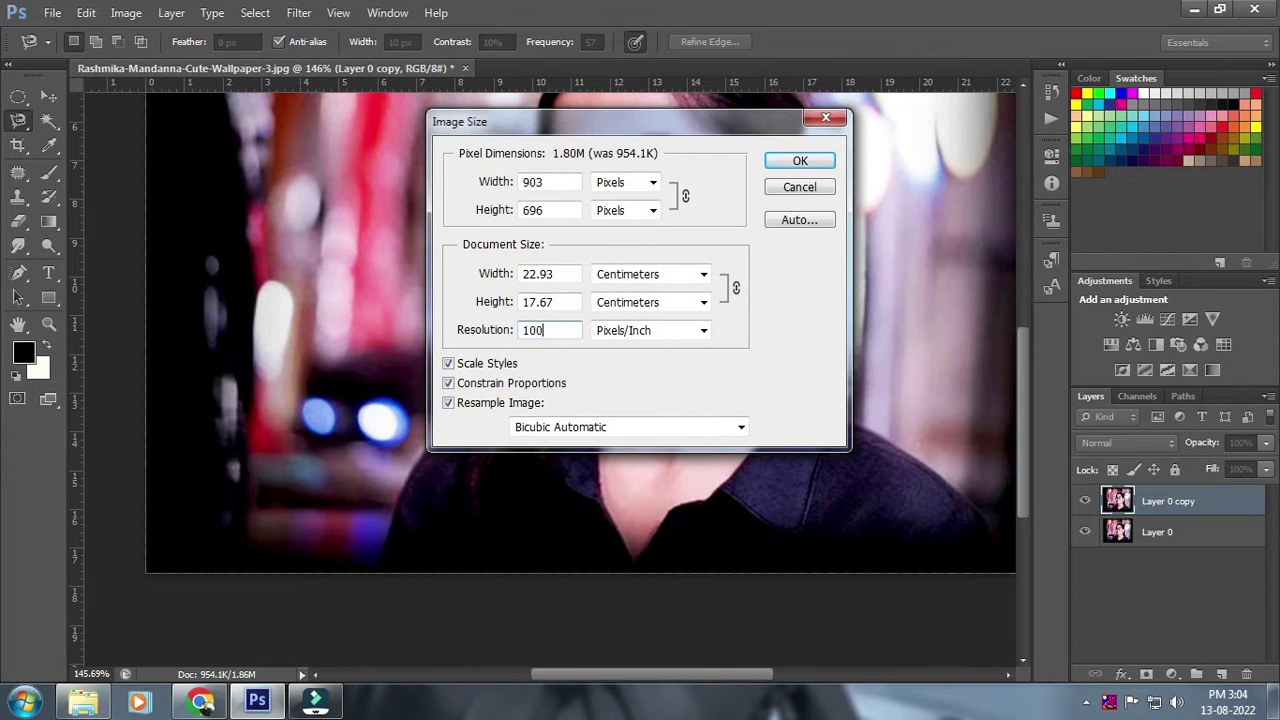
pyautogui.press('Return')
pyautogui.hotkey('ctrl', '1')
pyautogui.scroll(3, 527, 383)
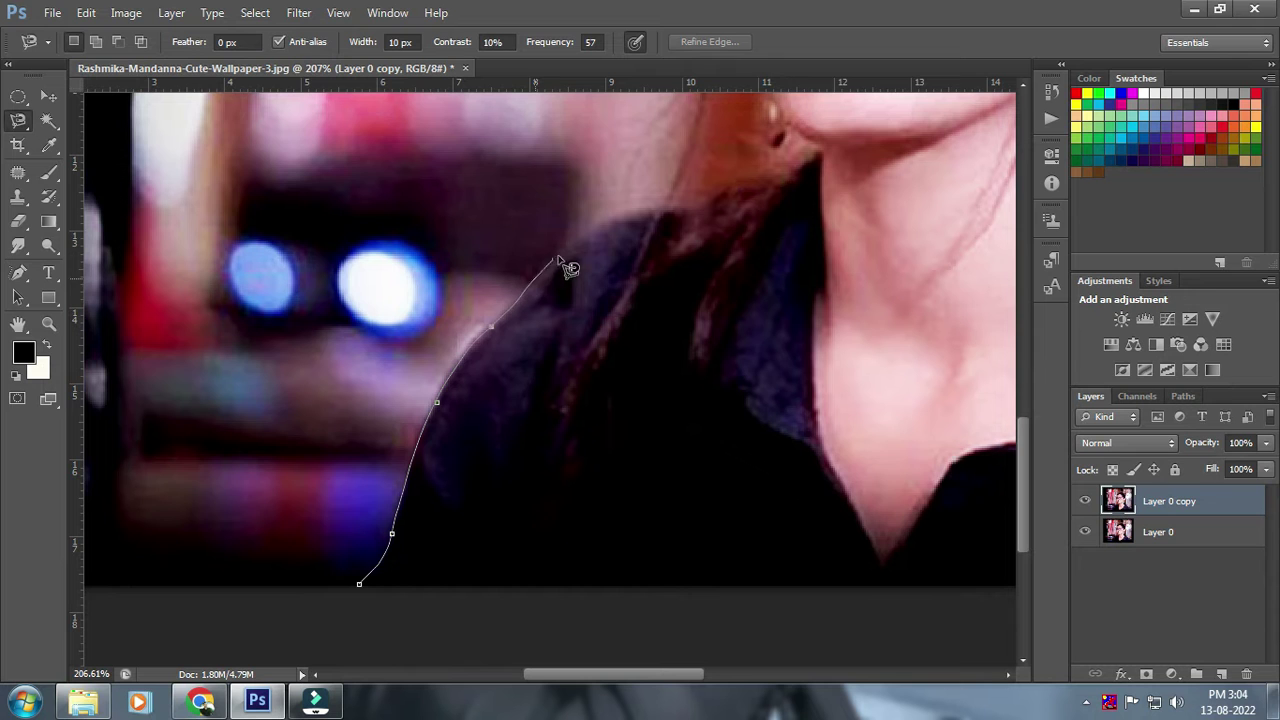
# Trace the Magnetic Lasso over the glasses, hair and ear, down to the far shoulder.
pyautogui.moveTo(730, 205); pyautogui.dragTo(675, 509)
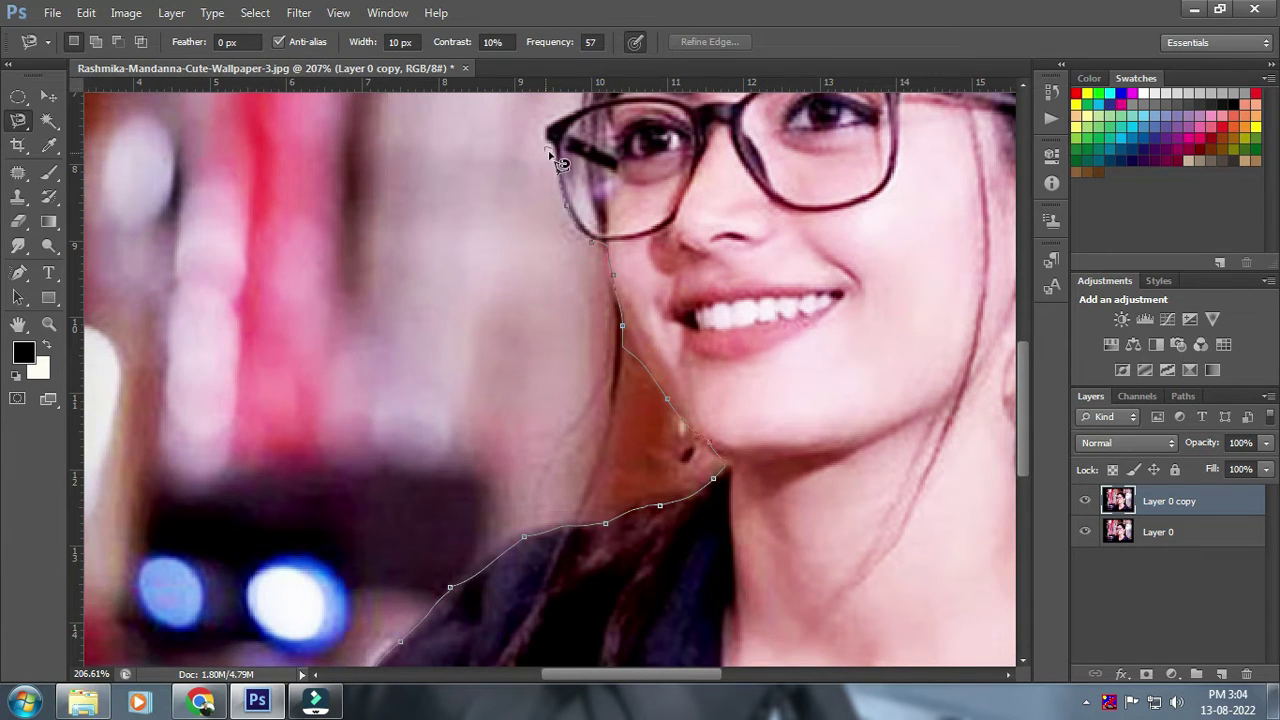
pyautogui.scroll(1, 553, 148)
pyautogui.moveTo(560, 149); pyautogui.dragTo(552, 438)
pyautogui.scroll(1, 543, 420)
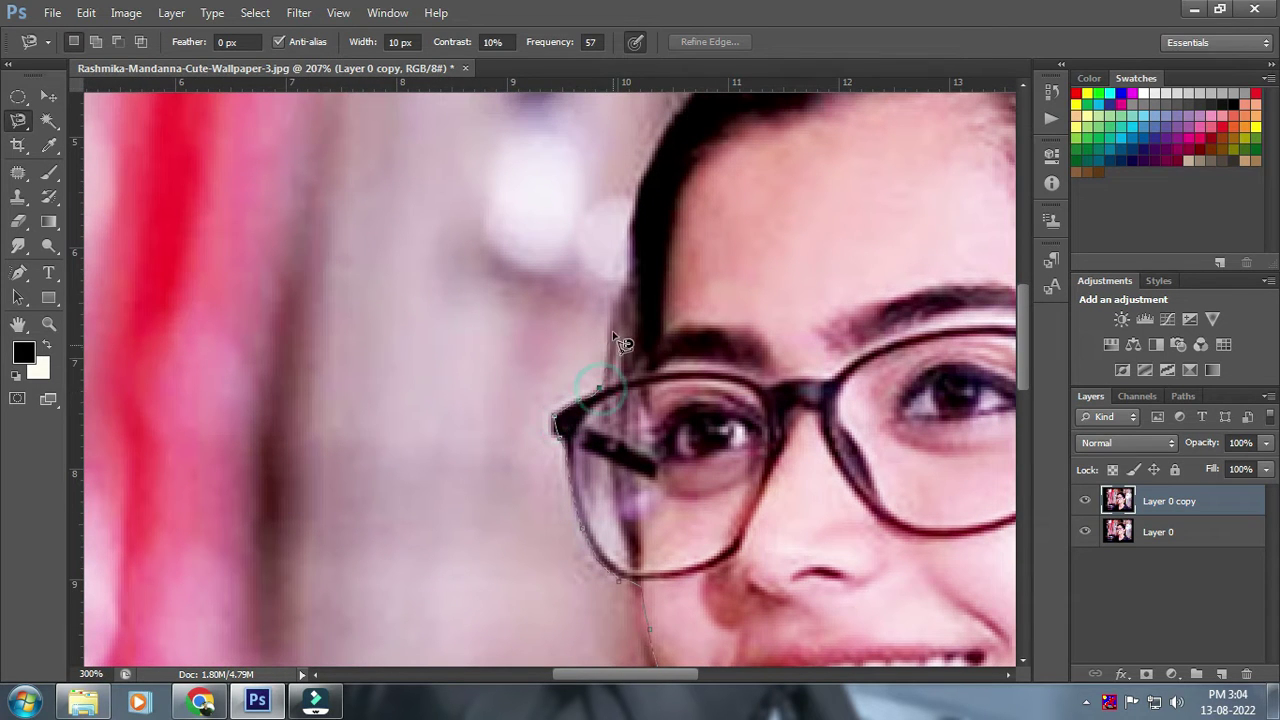
pyautogui.moveTo(658, 157); pyautogui.dragTo(522, 452)
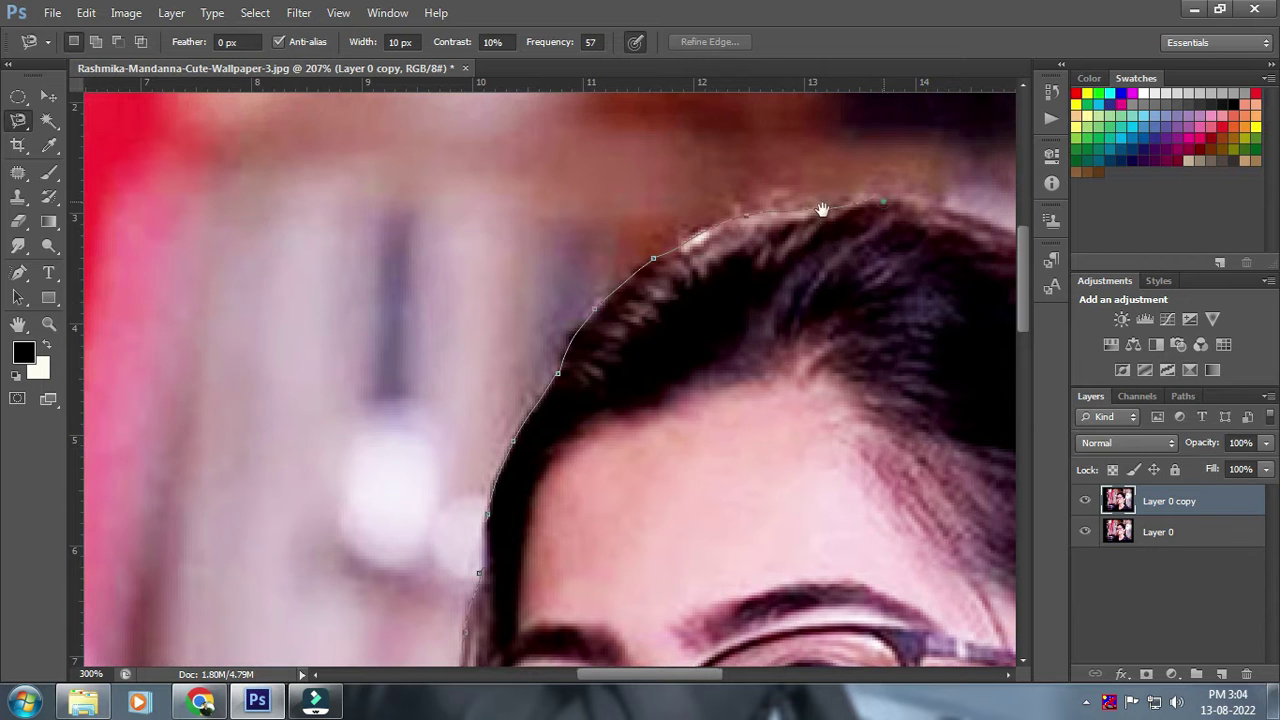
pyautogui.moveTo(821, 209); pyautogui.dragTo(468, 219)
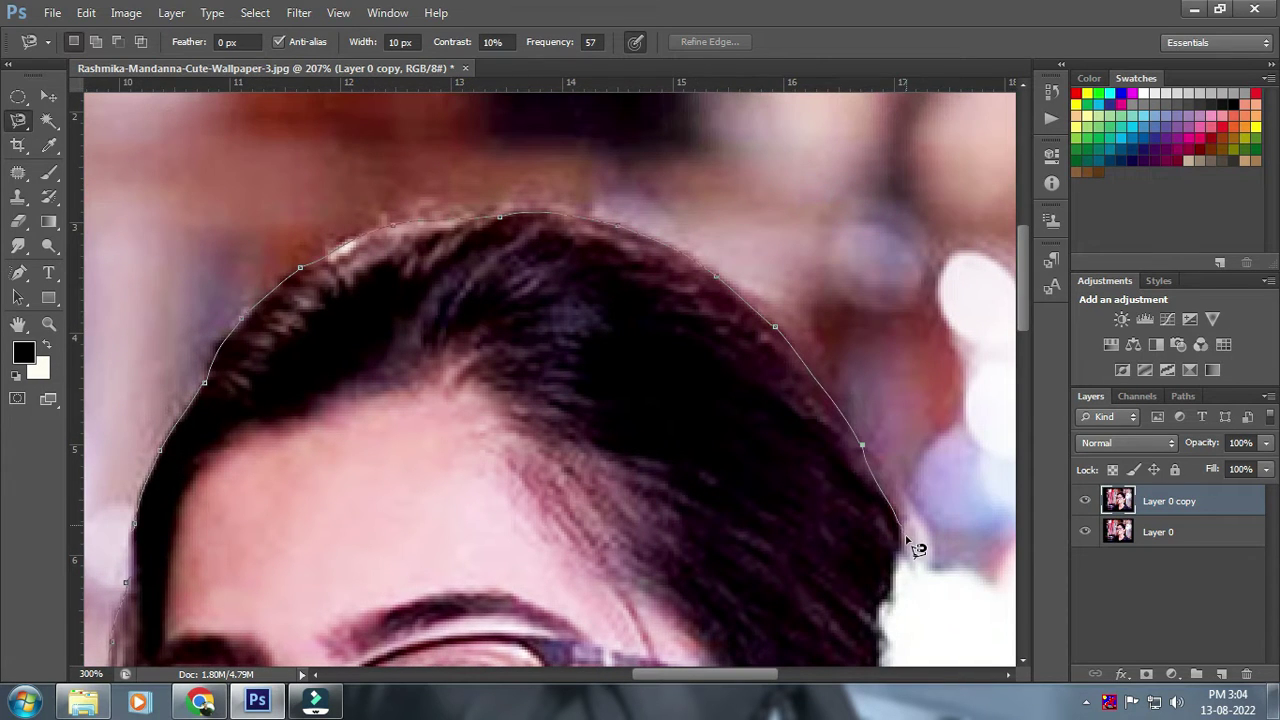
pyautogui.moveTo(899, 600); pyautogui.dragTo(880, 400)
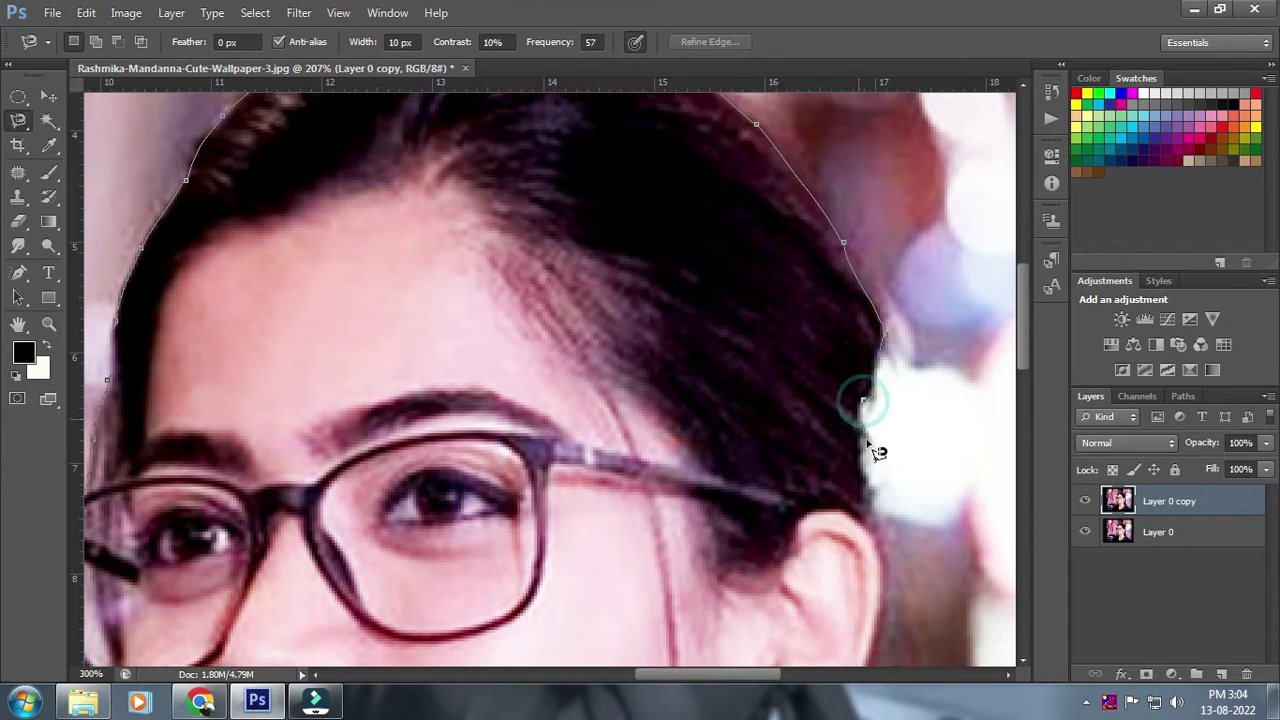
pyautogui.moveTo(885, 562); pyautogui.dragTo(845, 295)
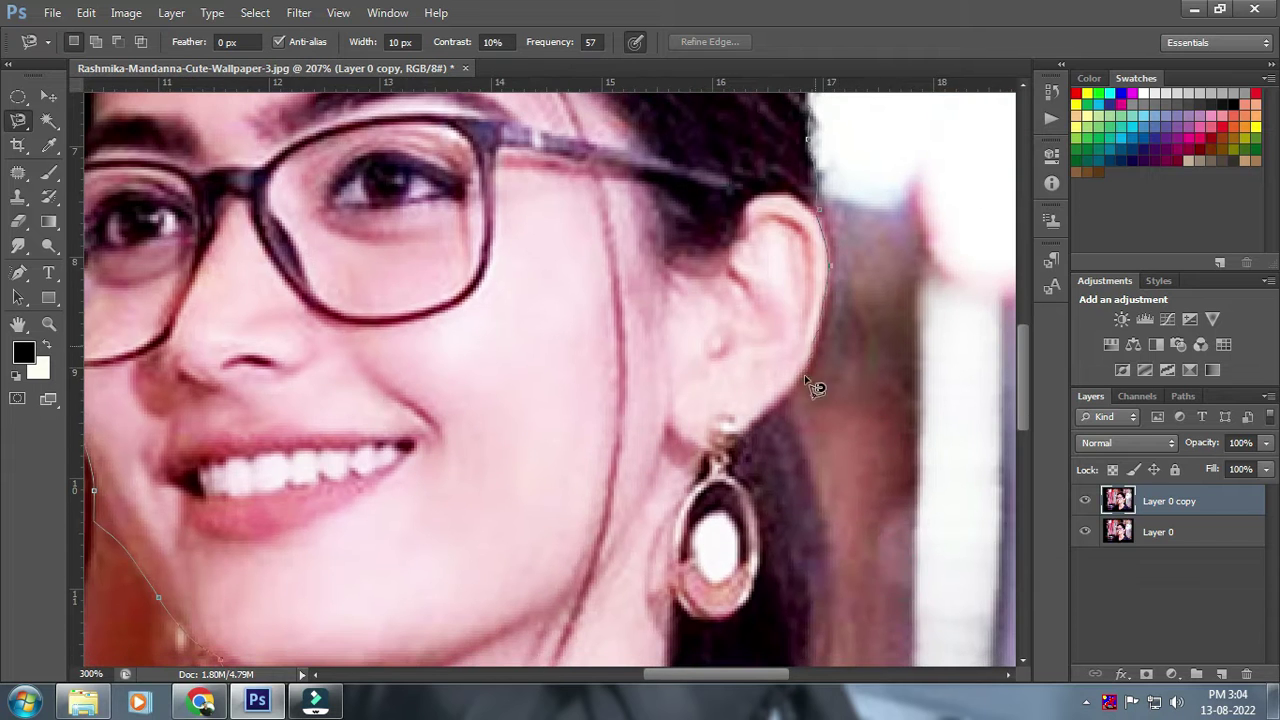
pyautogui.moveTo(790, 660)
pyautogui.mouseDown()
pyautogui.moveTo(774, 460)
pyautogui.moveTo(590, 310)
pyautogui.mouseUp()
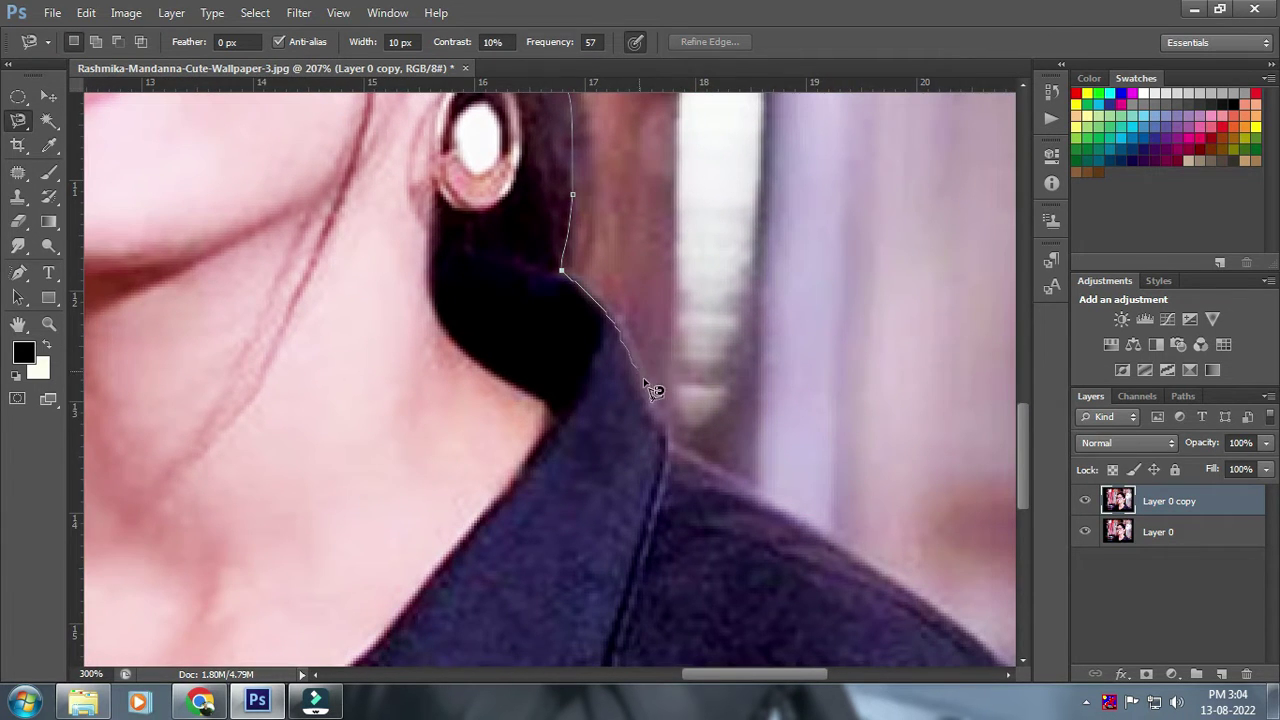
pyautogui.moveTo(821, 532)
pyautogui.mouseDown()
pyautogui.moveTo(623, 449)
pyautogui.moveTo(577, 348)
pyautogui.mouseUp()
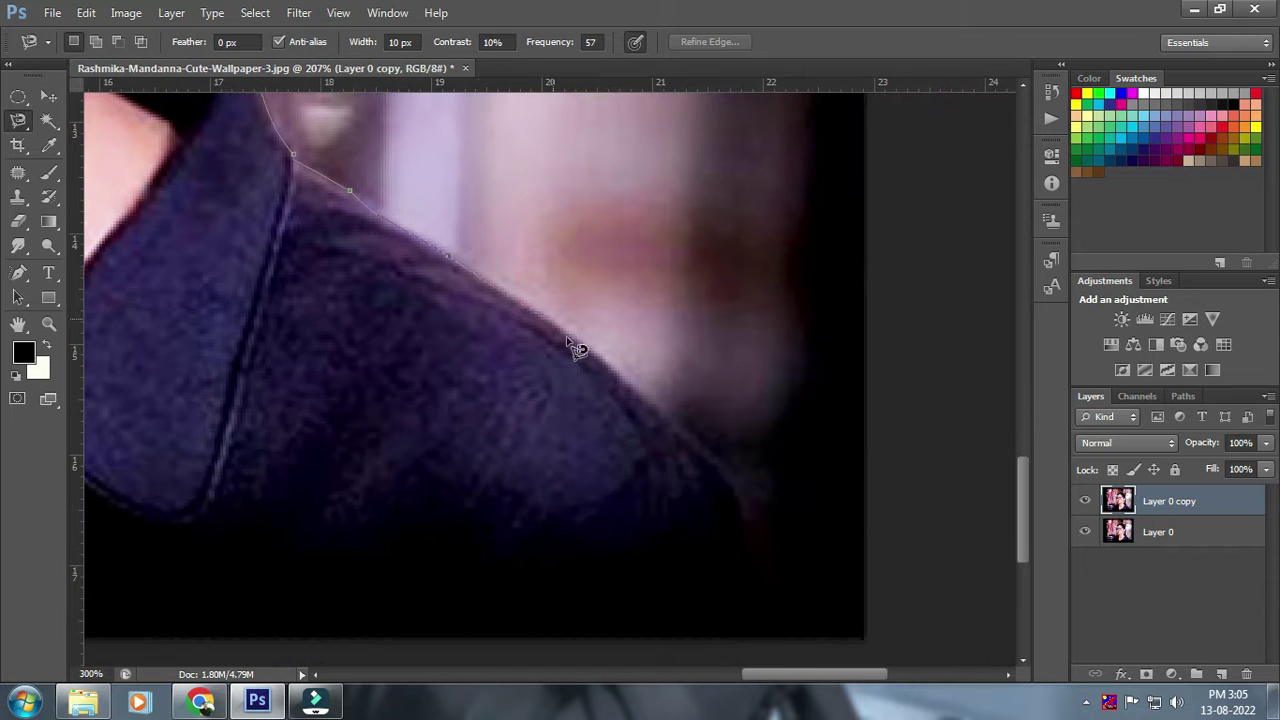
# Close the lasso outline and refine the selection along the collar and shoulder with Quick Selection.
pyautogui.doubleClick(738, 651)
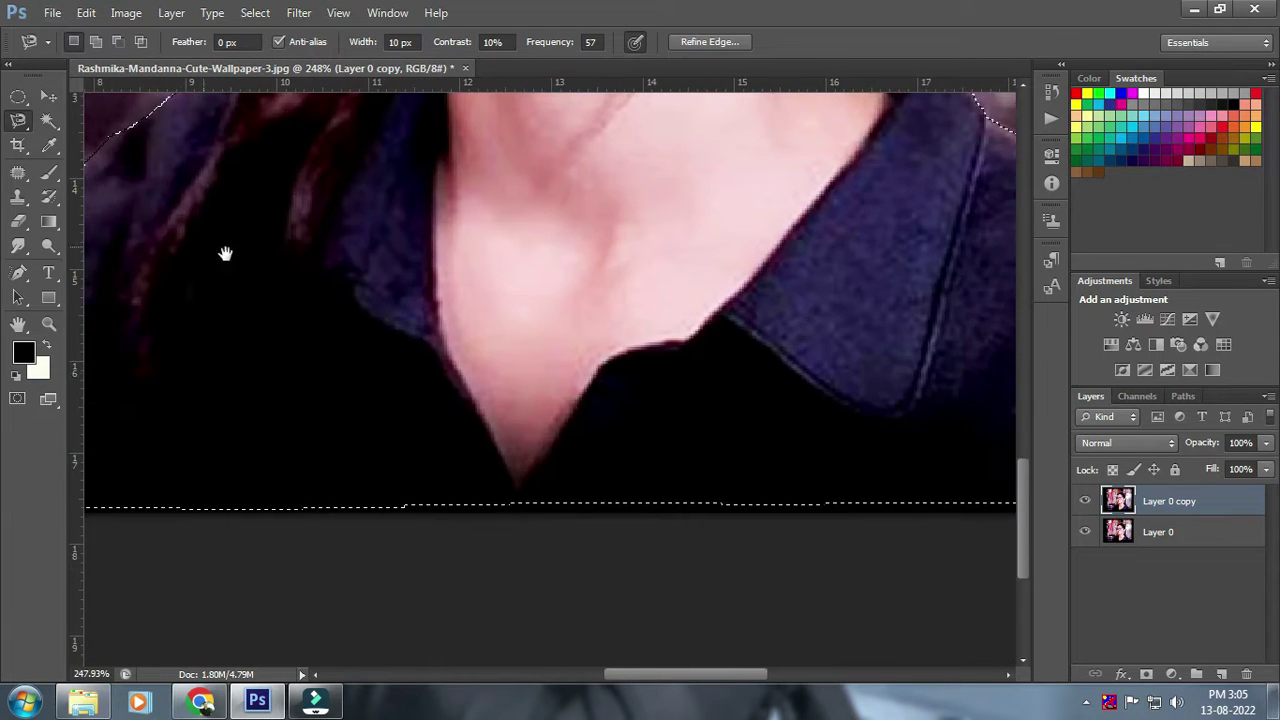
pyautogui.hscroll(-5, 223, 251)
pyautogui.rightClick(49, 120)
pyautogui.click(145, 116)
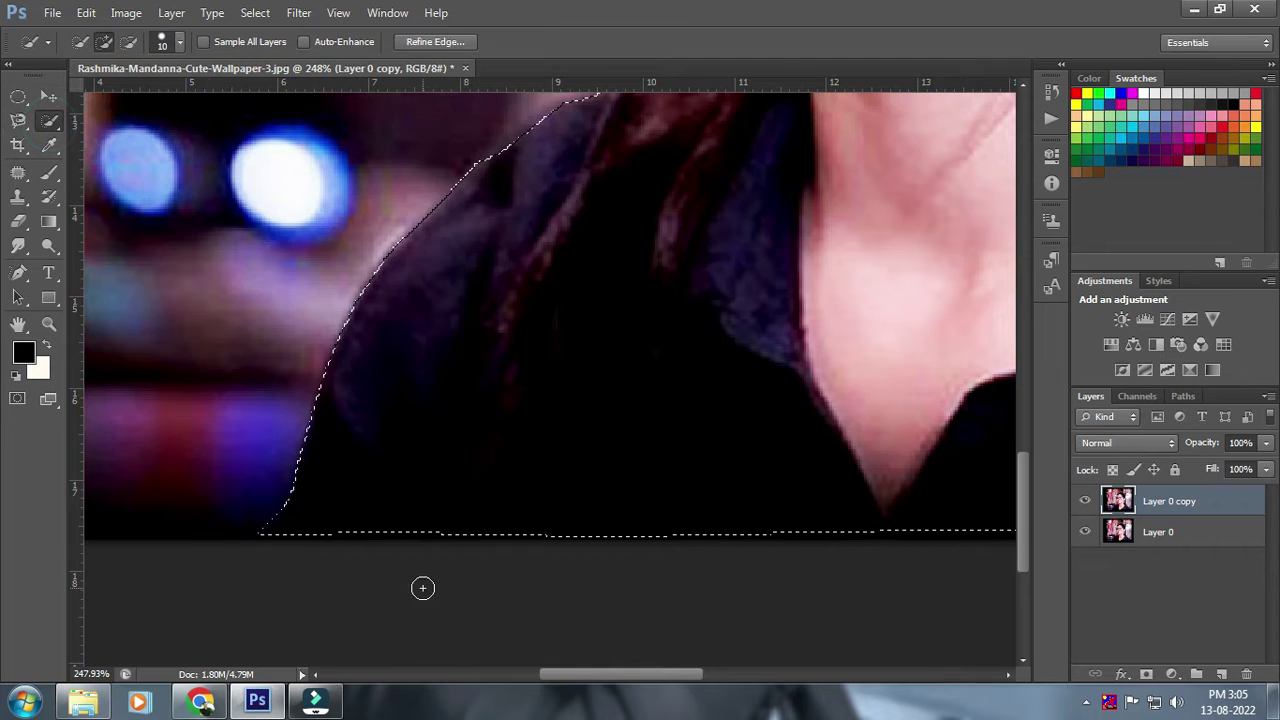
pyautogui.click(297, 543)
pyautogui.moveTo(331, 538); pyautogui.dragTo(886, 543)
pyautogui.moveTo(846, 414); pyautogui.dragTo(154, 374)
pyautogui.moveTo(197, 491); pyautogui.dragTo(874, 491)
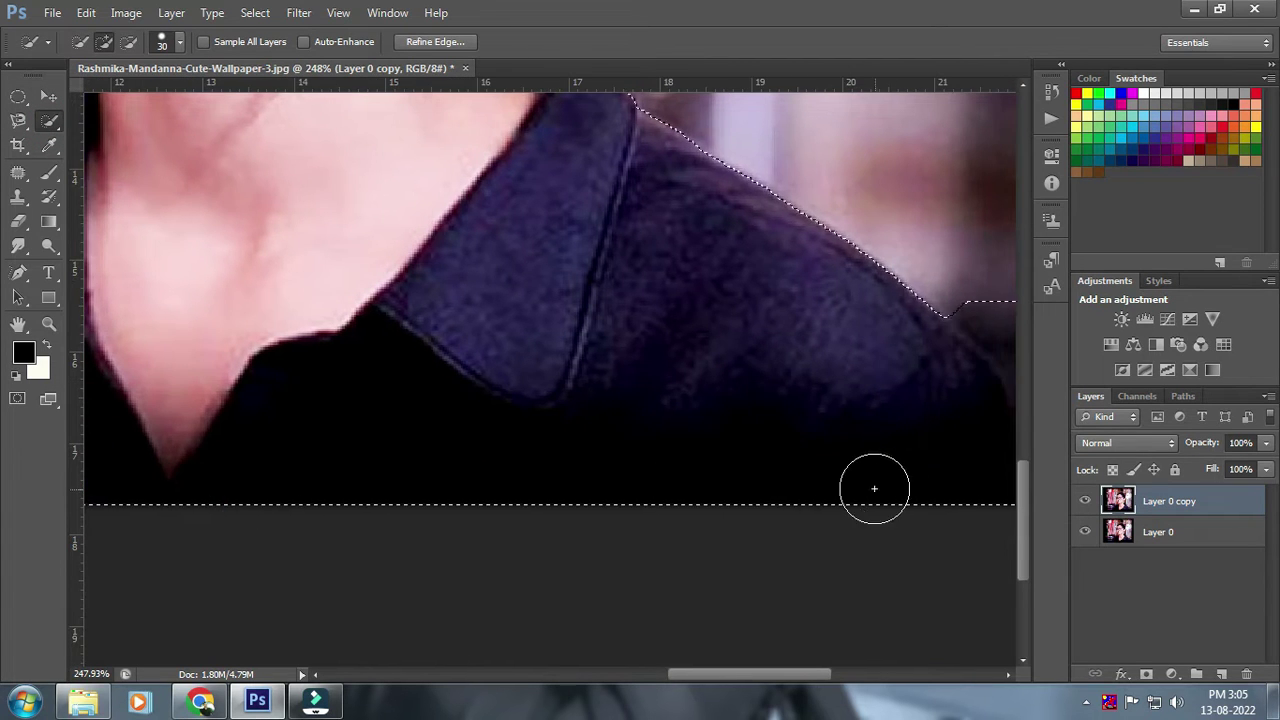
pyautogui.moveTo(869, 378); pyautogui.dragTo(358, 390)
pyautogui.click(390, 511)
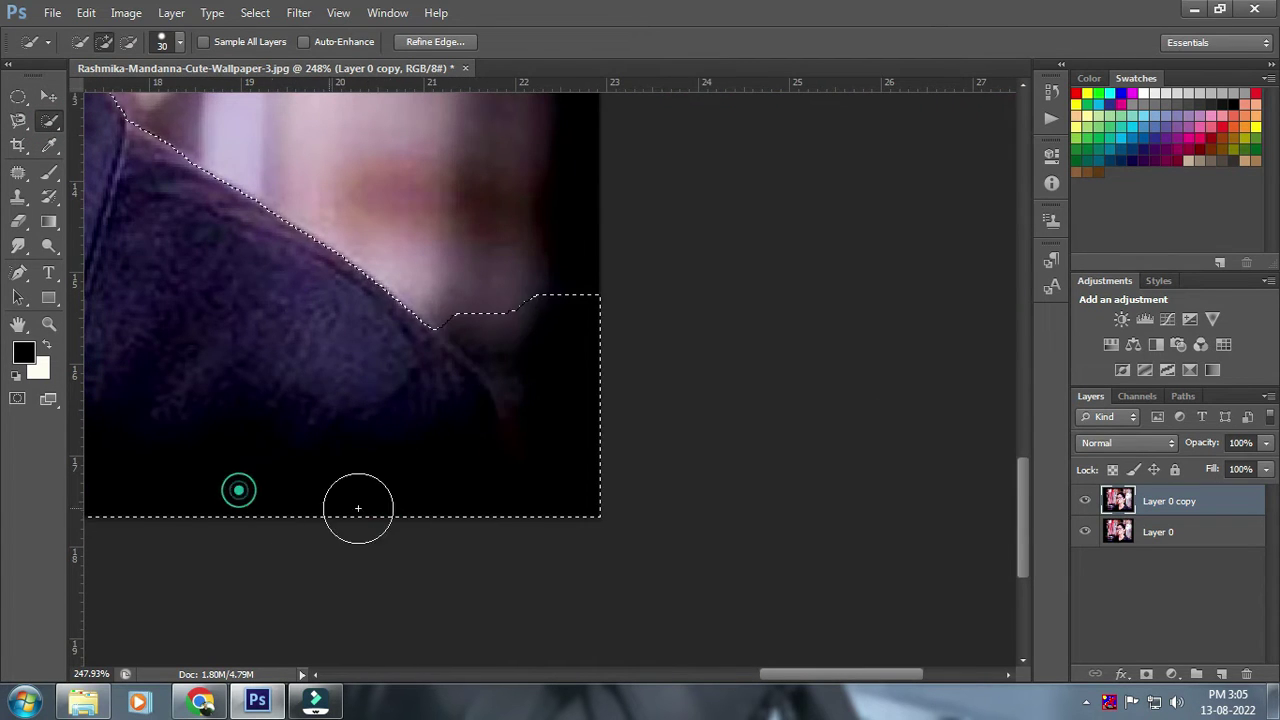
pyautogui.keyDown('alt'); pyautogui.click(471, 314); pyautogui.keyUp('alt')
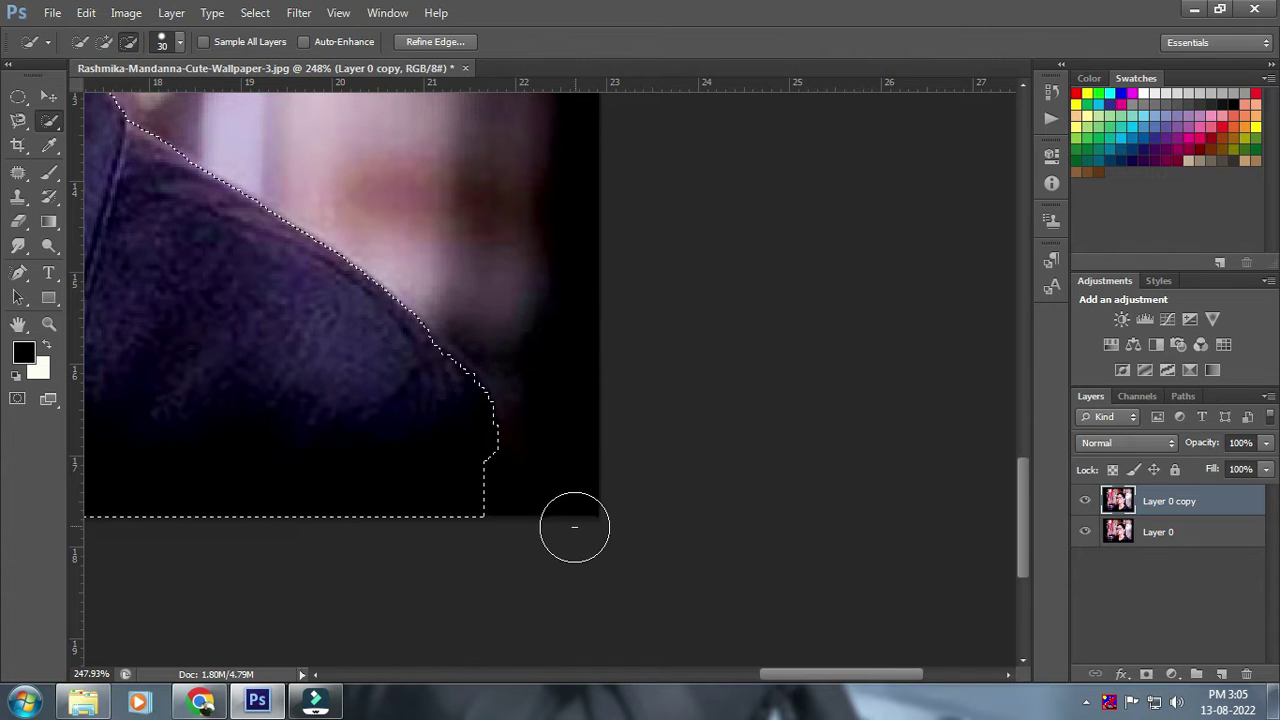
# Switch to the freehand Lasso and zoom in on the left eye and glasses.
pyautogui.scroll(-5, 566, 497)
pyautogui.scroll(5, 583, 433)
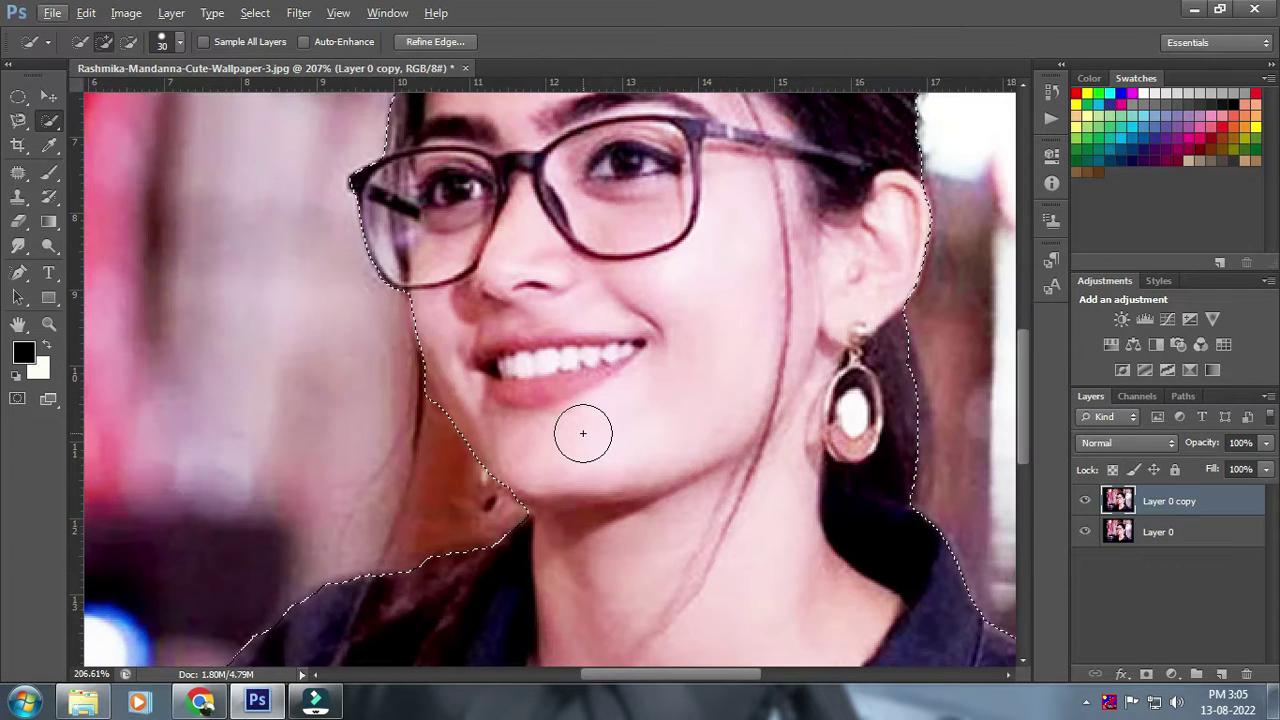
pyautogui.click(338, 12)
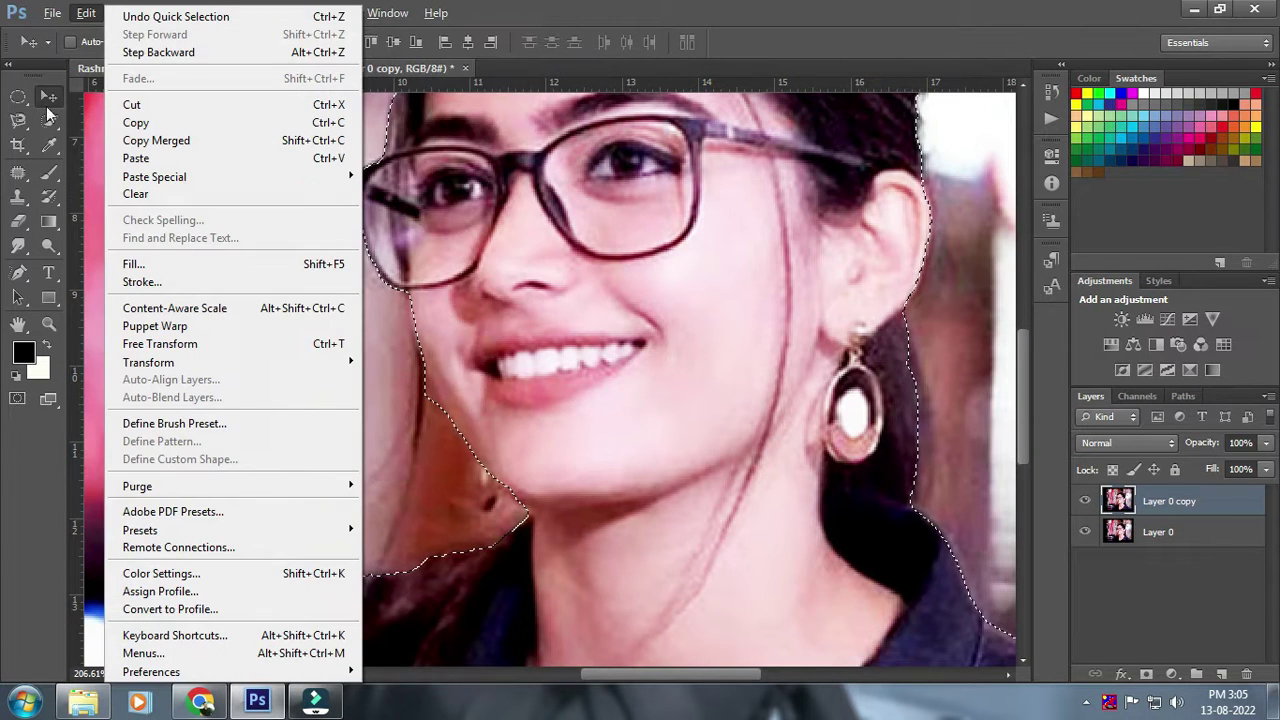
pyautogui.click(18, 120)
pyautogui.click(90, 121)
pyautogui.scroll(5, 365, 178)
pyautogui.moveTo(365, 178); pyautogui.dragTo(496, 343)
pyautogui.press('w')
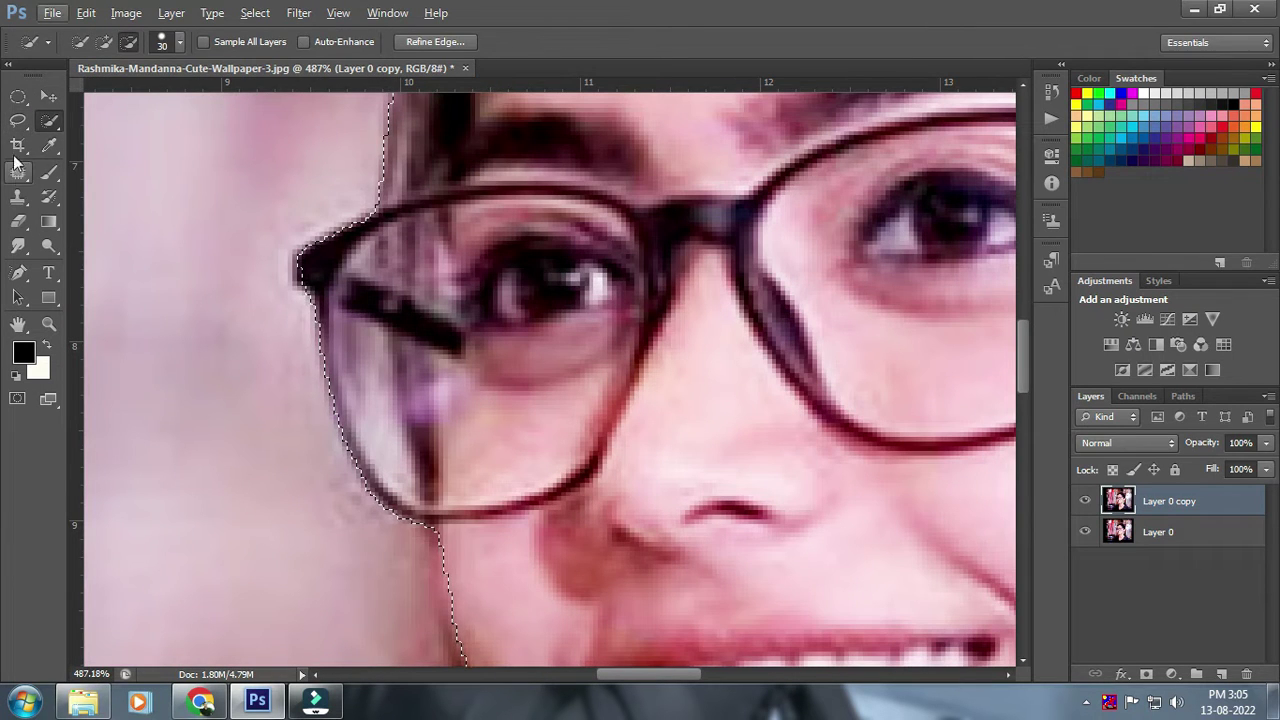
pyautogui.click(18, 120)
pyautogui.click(77, 120)
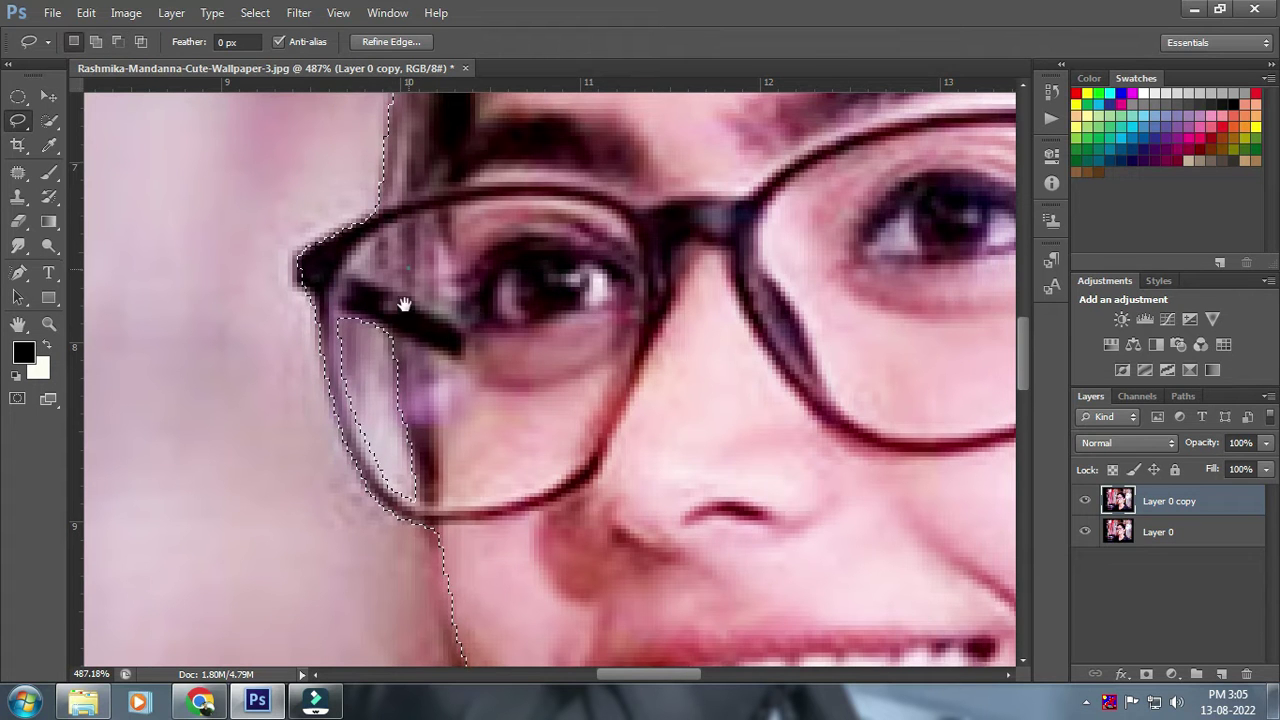
pyautogui.scroll(2, 376, 309)
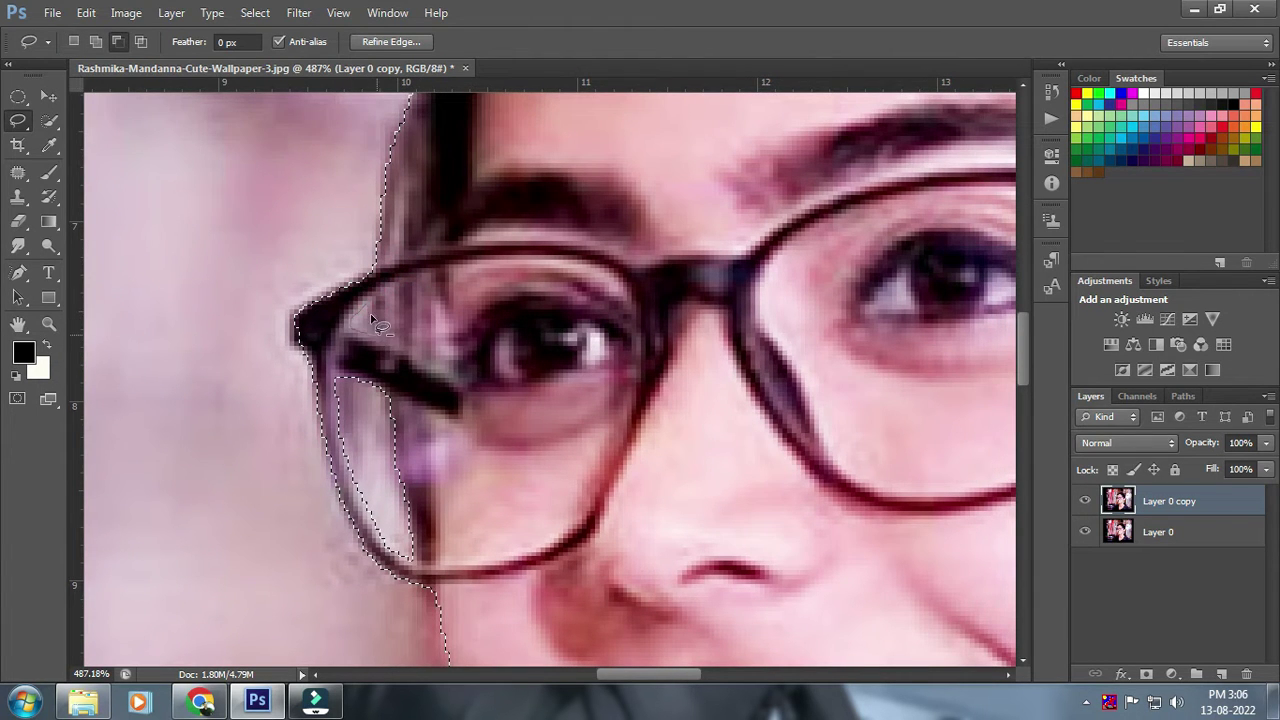
# Pan around the selection outline to check it along the face and shoulder edge.
pyautogui.moveTo(480, 332); pyautogui.dragTo(500, 580)
pyautogui.moveTo(677, 246); pyautogui.dragTo(471, 457)
pyautogui.moveTo(500, 200); pyautogui.dragTo(680, 450)
pyautogui.moveTo(703, 154)
pyautogui.mouseDown()
pyautogui.moveTo(707, 533)
pyautogui.moveTo(651, 451)
pyautogui.mouseUp()
pyautogui.moveTo(657, 594)
pyautogui.mouseDown()
pyautogui.moveTo(663, 449)
pyautogui.moveTo(724, 410)
pyautogui.mouseUp()
pyautogui.scroll(-8, 509, 466)
pyautogui.scroll(-2, 509, 466)
# Copy the selected woman to Layer 1, hide the original photo layer, and duplicate the cutout.
pyautogui.hotkey('ctrl', 'j')
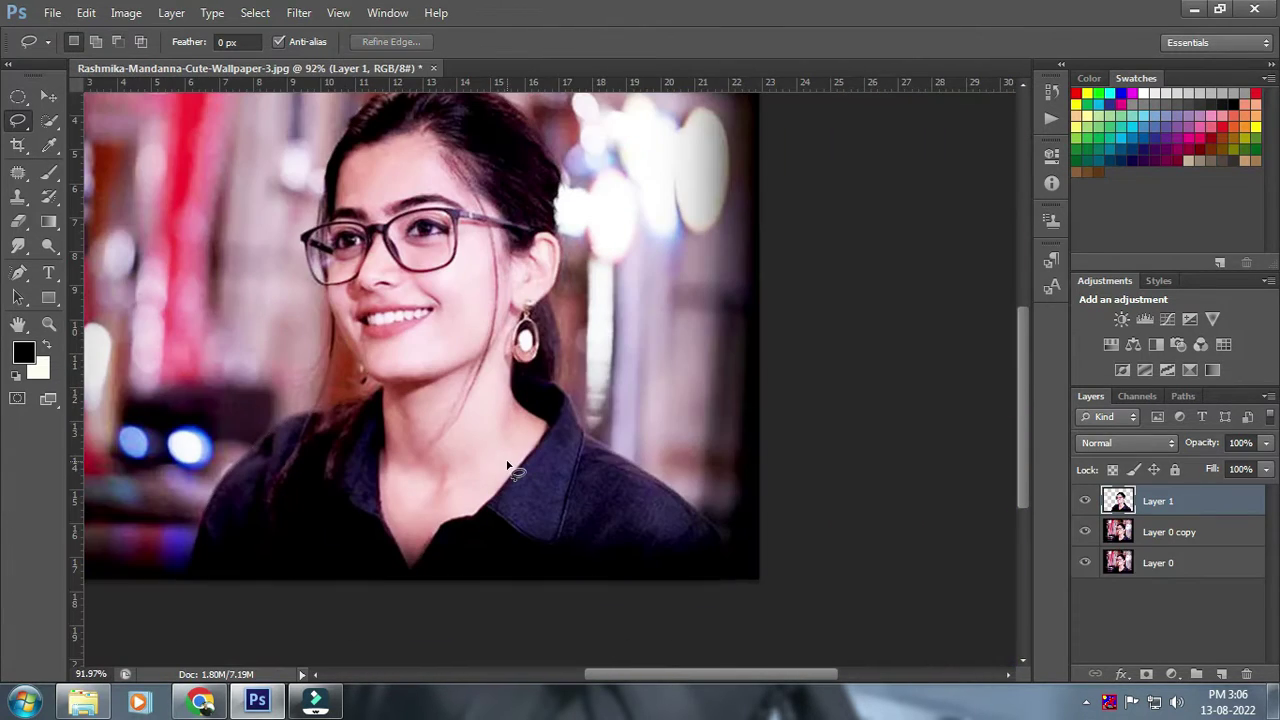
pyautogui.click(1086, 565)
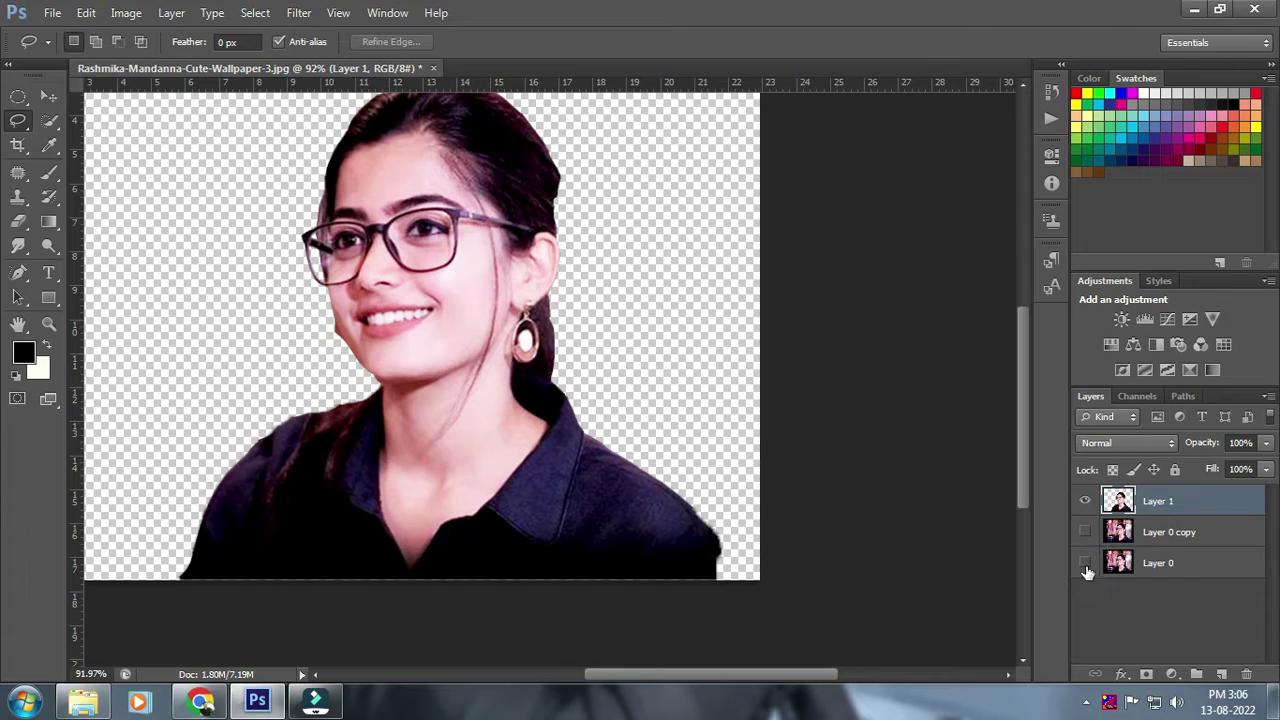
pyautogui.hotkey('ctrl', 'j')
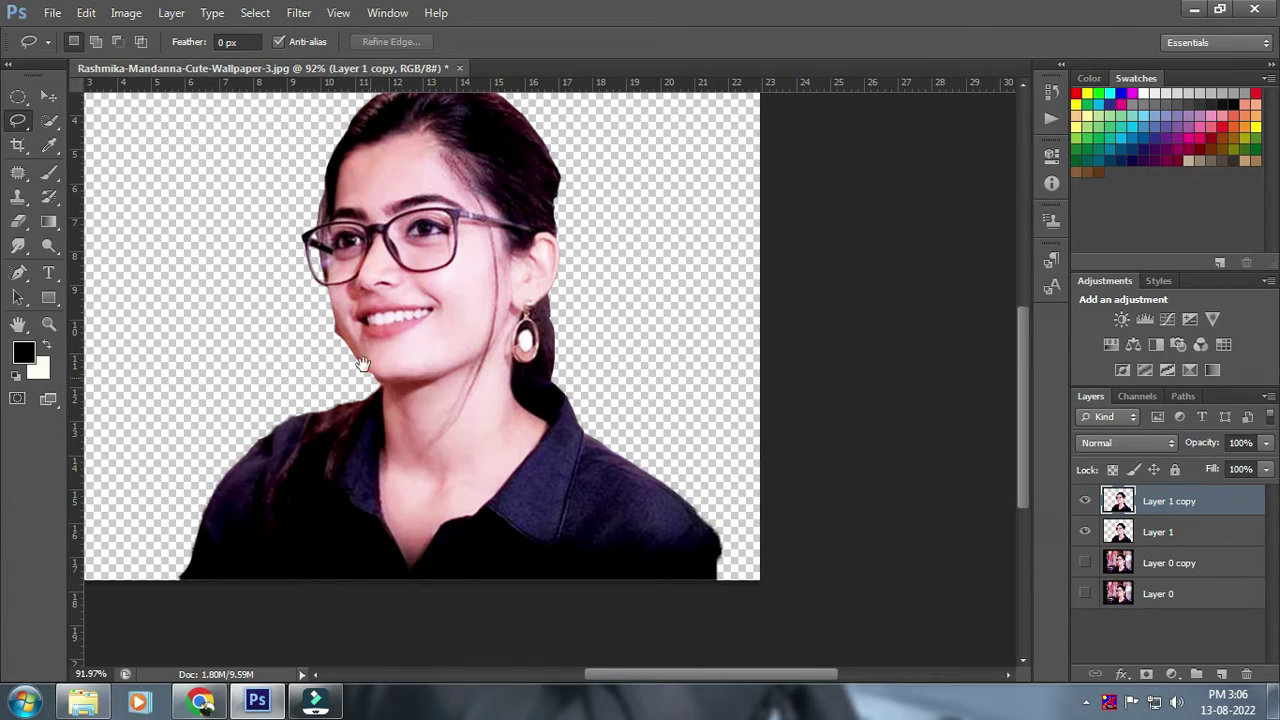
pyautogui.scroll(1, 362, 365)
pyautogui.scroll(3, 423, 277)
pyautogui.scroll(-2, 440, 300)
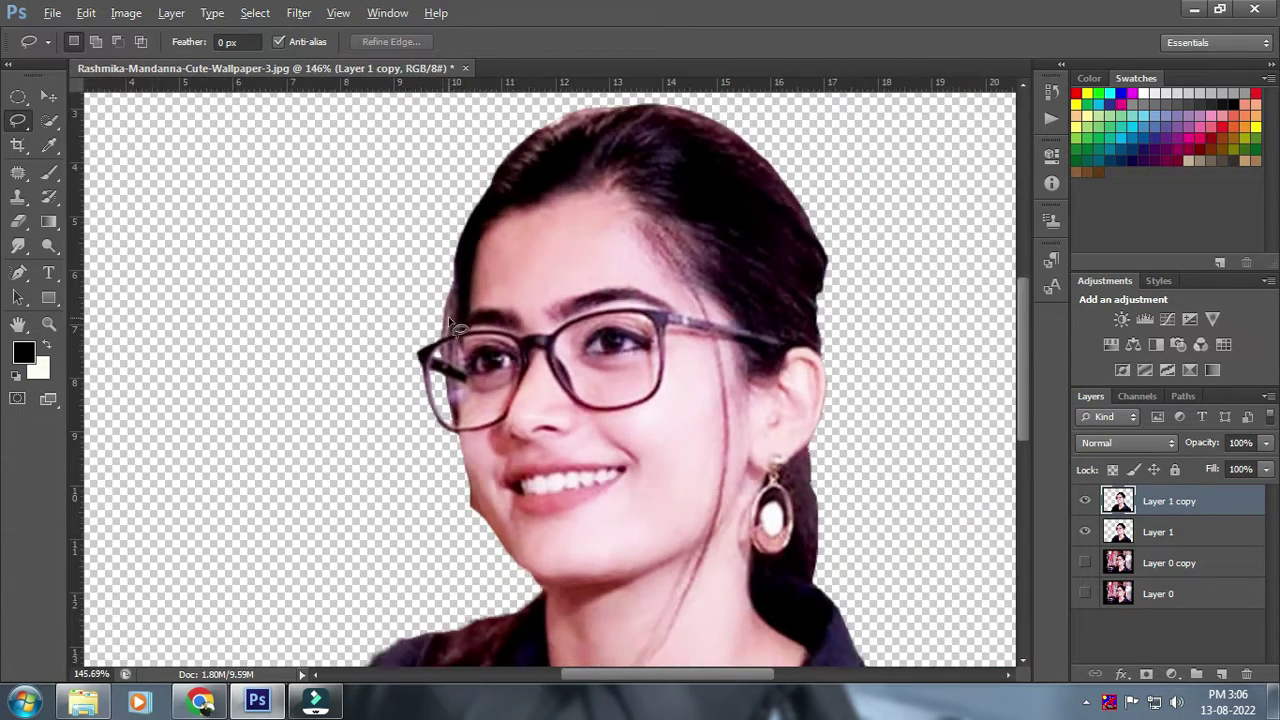
pyautogui.scroll(2, 452, 322)
pyautogui.scroll(1, 452, 322)
pyautogui.scroll(1, 452, 322)
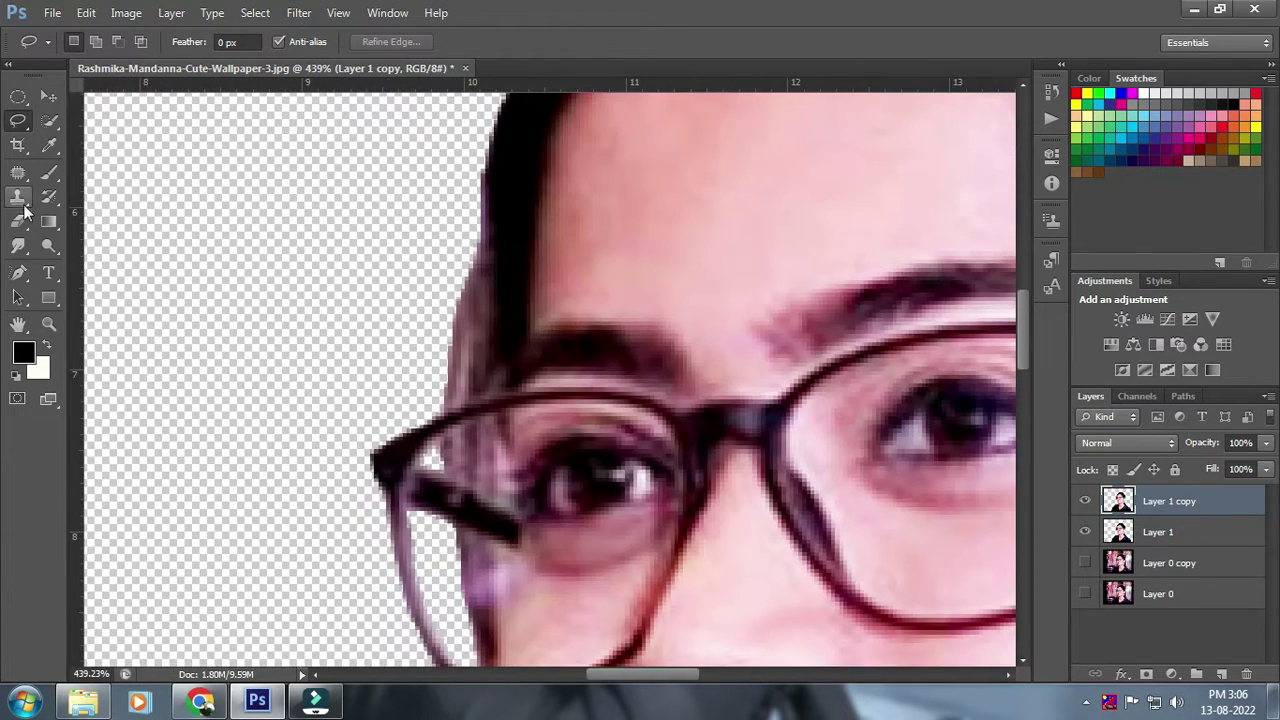
# Try erasing the stray hair strip, undo it, then move the cutout up and left.
pyautogui.rightClick(20, 219)
pyautogui.click(95, 215)
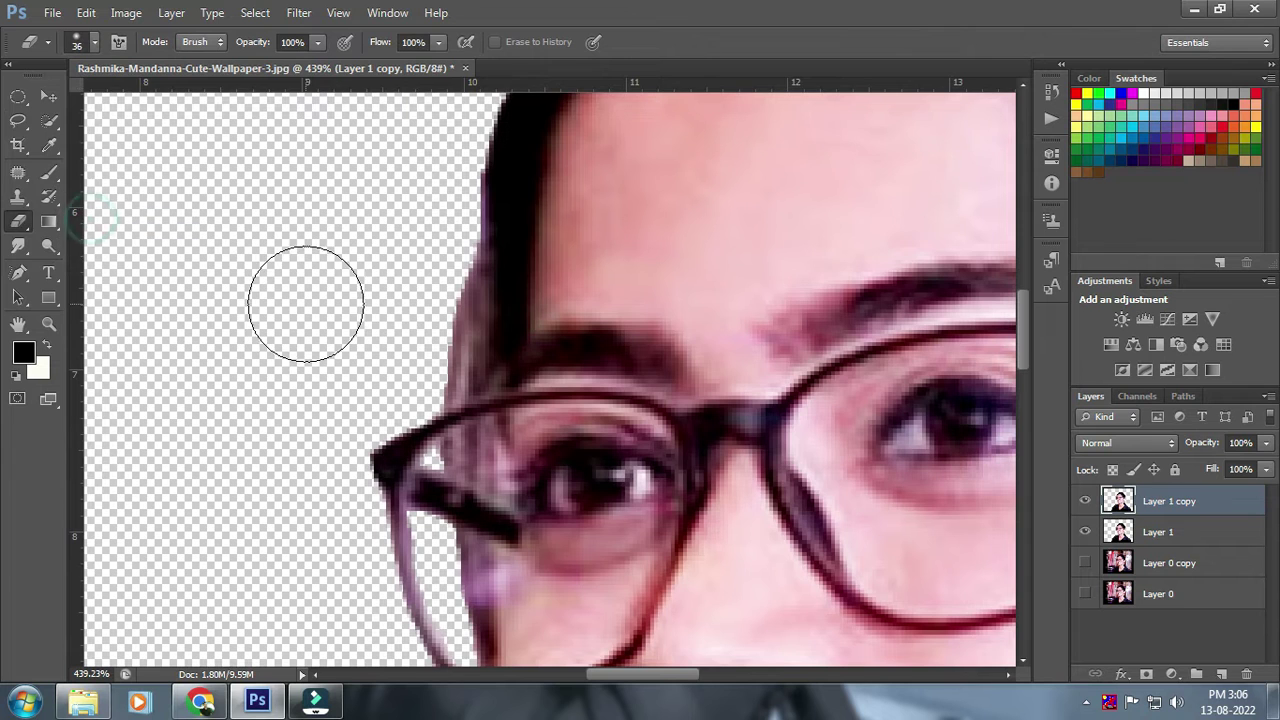
pyautogui.moveTo(492, 150); pyautogui.dragTo(478, 242)
pyautogui.hotkey('ctrl', 'z')
pyautogui.rightClick(455, 232)
pyautogui.doubleClick(502, 338)
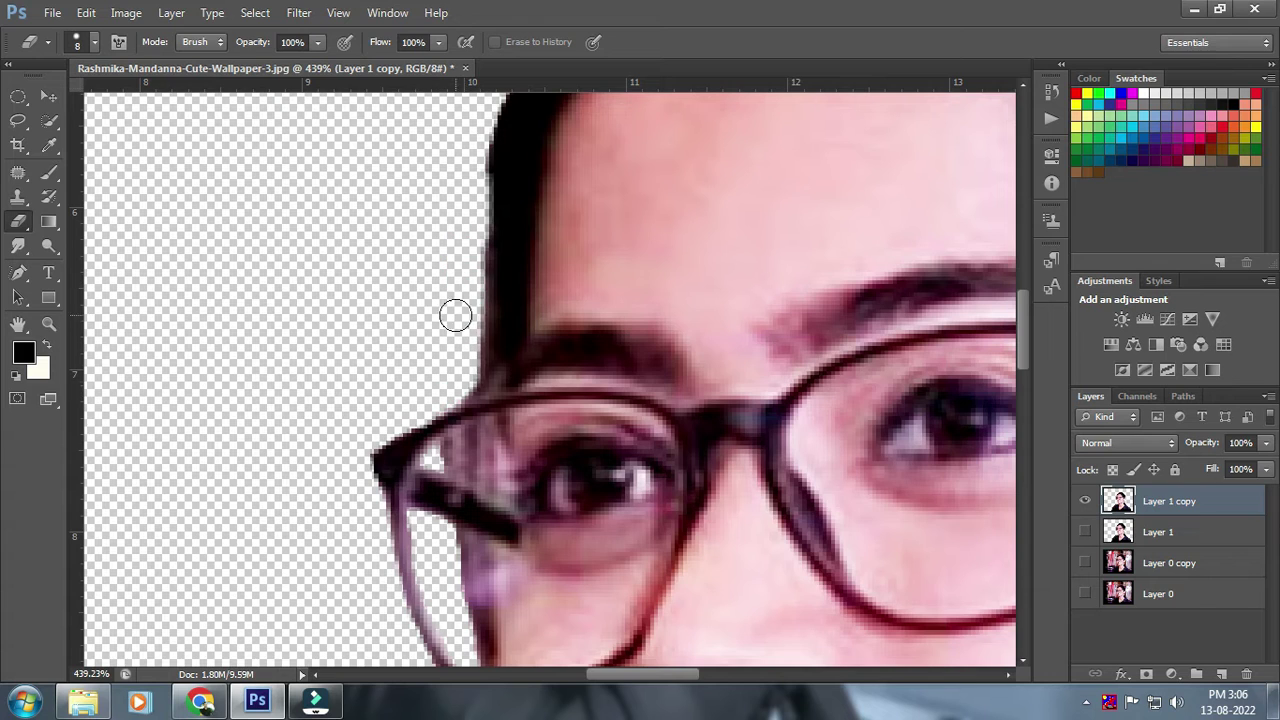
pyautogui.moveTo(458, 455); pyautogui.dragTo(422, 350)
pyautogui.scroll(-3, 432, 424)
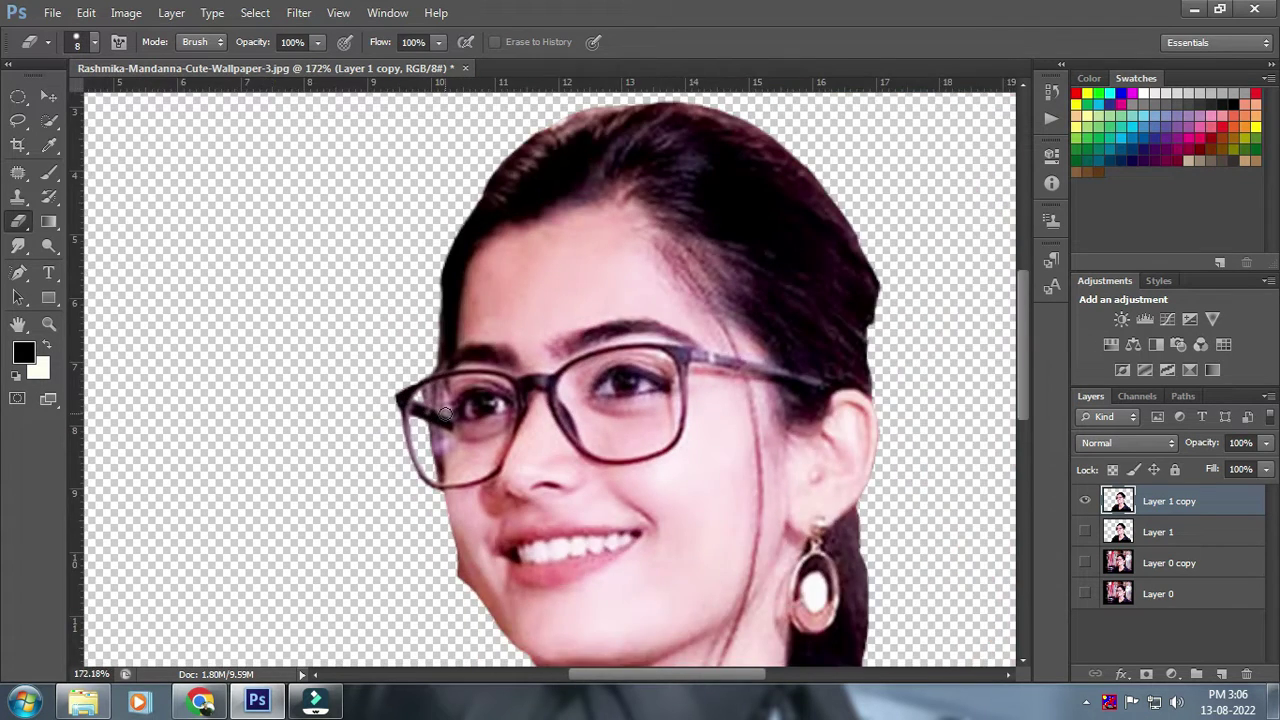
pyautogui.scroll(-1, 600, 500)
pyautogui.scroll(-1, 649, 550)
pyautogui.press('v')
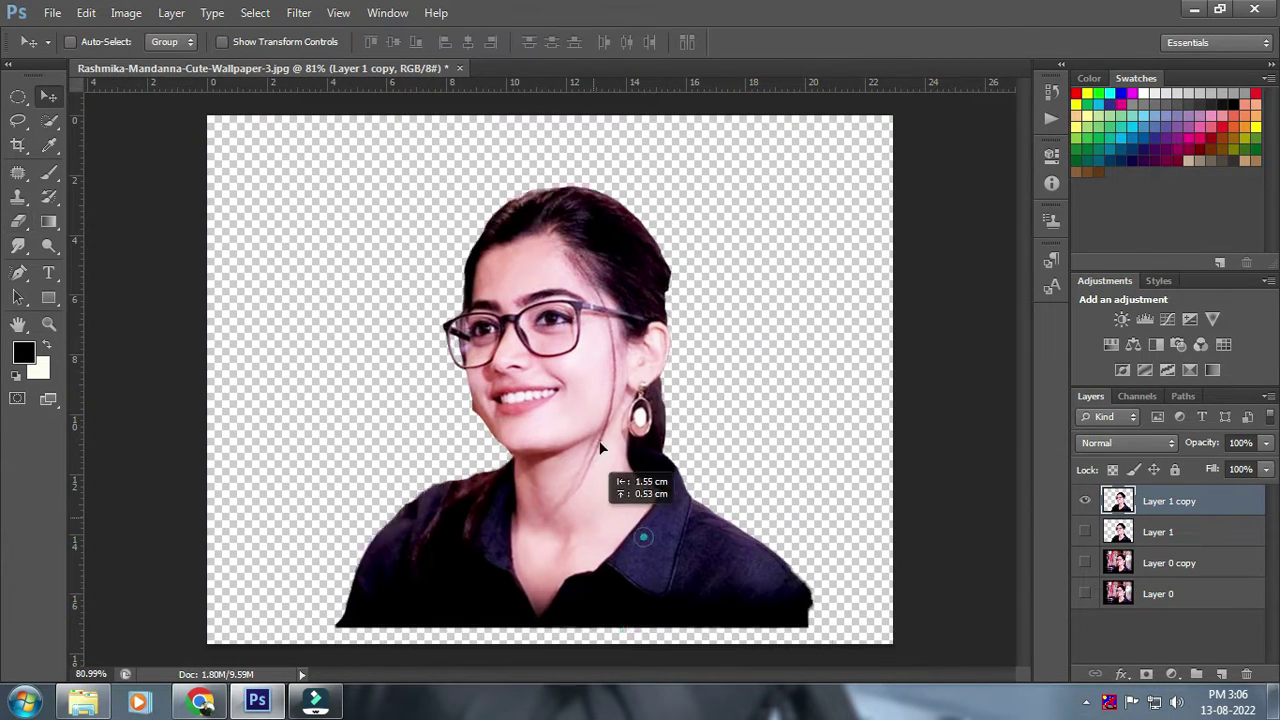
pyautogui.moveTo(640, 535); pyautogui.dragTo(577, 490)
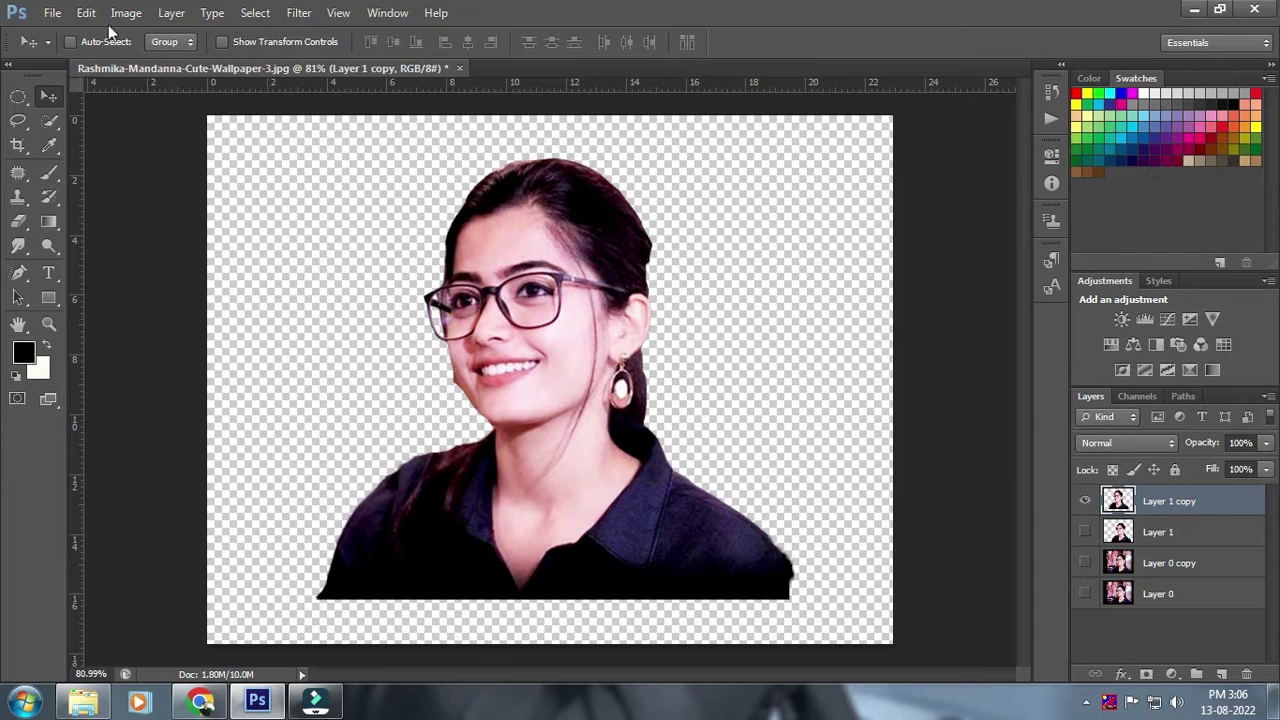
# Duplicate the cutout and apply Emboss (height 2) to the copy.
pyautogui.hotkey('ctrl', 'j')
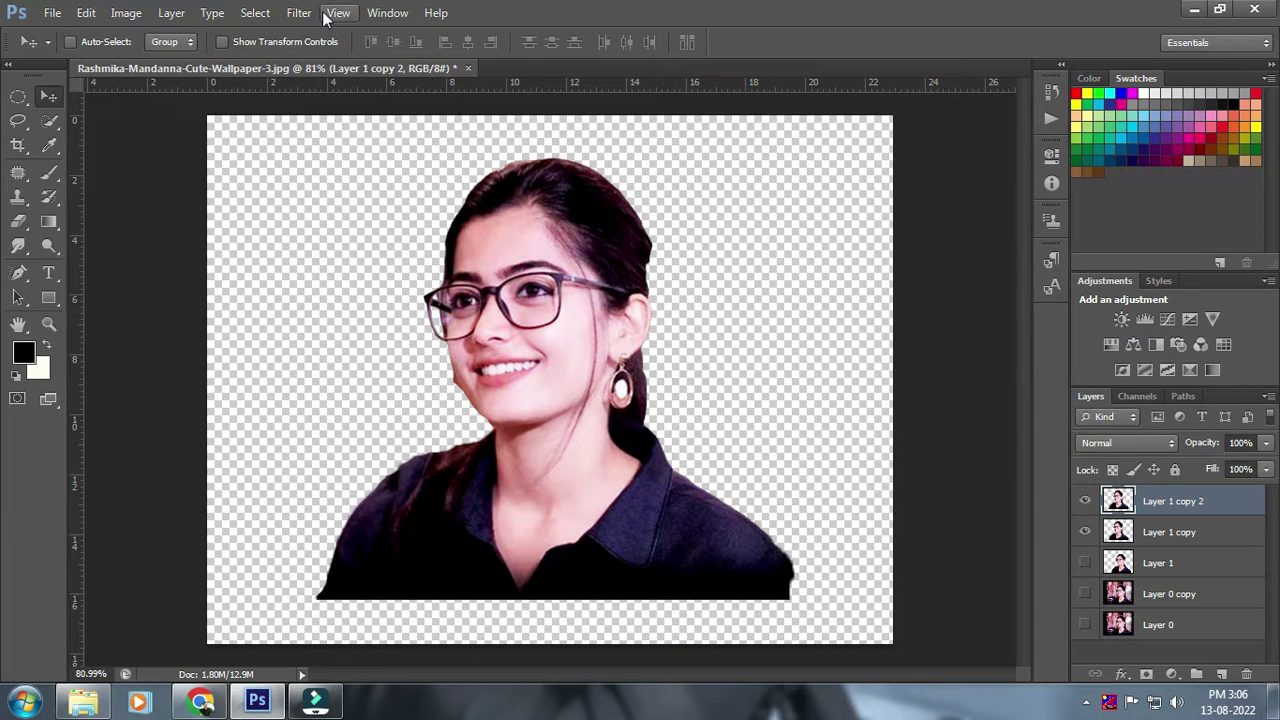
pyautogui.click(298, 12)
pyautogui.click(565, 322)
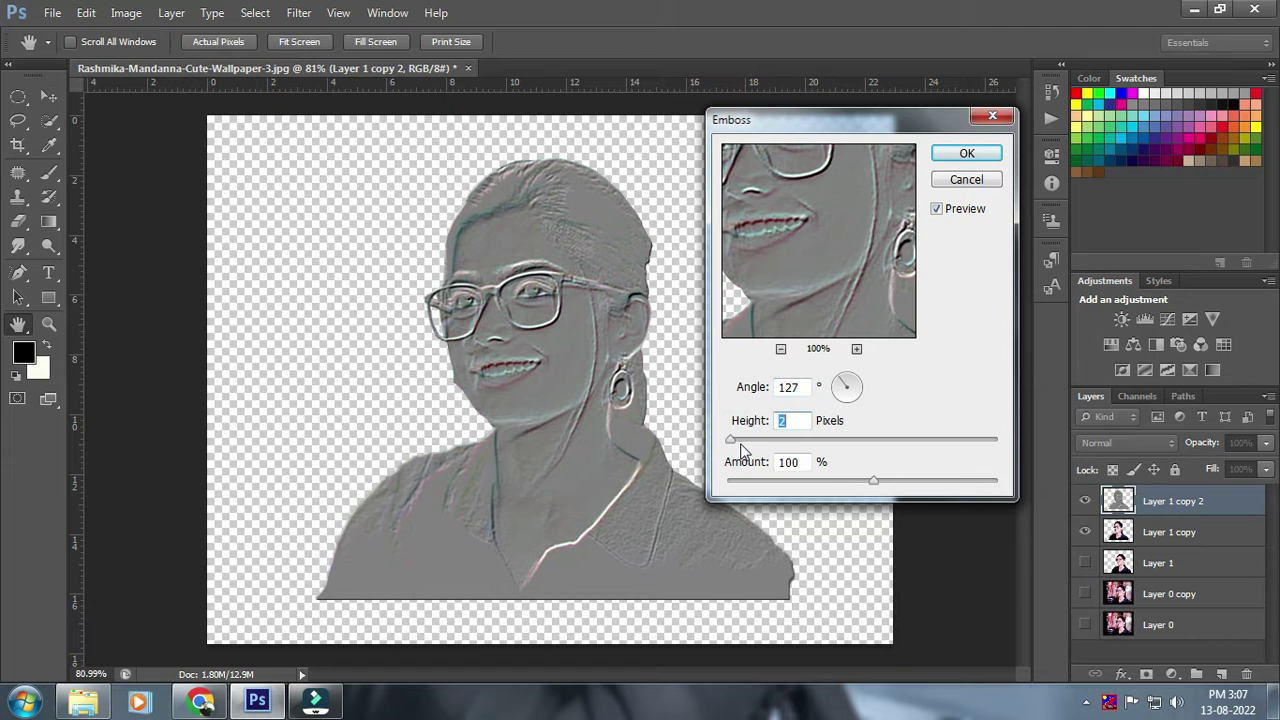
pyautogui.press('Return')
# Blend the embossed layer in Soft Light, merge it with Layer 1 copy, and duplicate the result.
pyautogui.click(1128, 442)
pyautogui.click(1092, 240)
pyautogui.keyDown('shift'); pyautogui.click(1170, 532); pyautogui.keyUp('shift')
pyautogui.hotkey('ctrl', 'e')
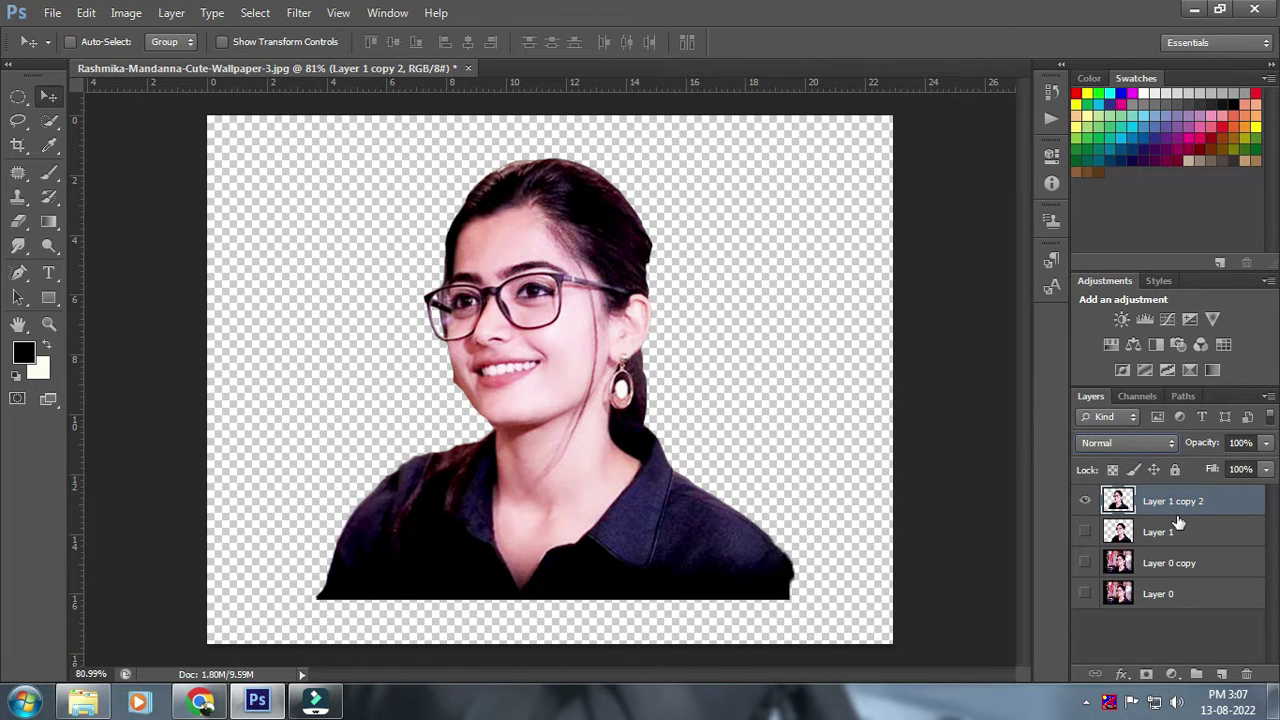
pyautogui.hotkey('ctrl', 'j')
# Add Layer 2 and fill it with a yellow, purple, orange and blue linear gradient.
pyautogui.hotkey('ctrl', 'shift', 'alt', 'n')
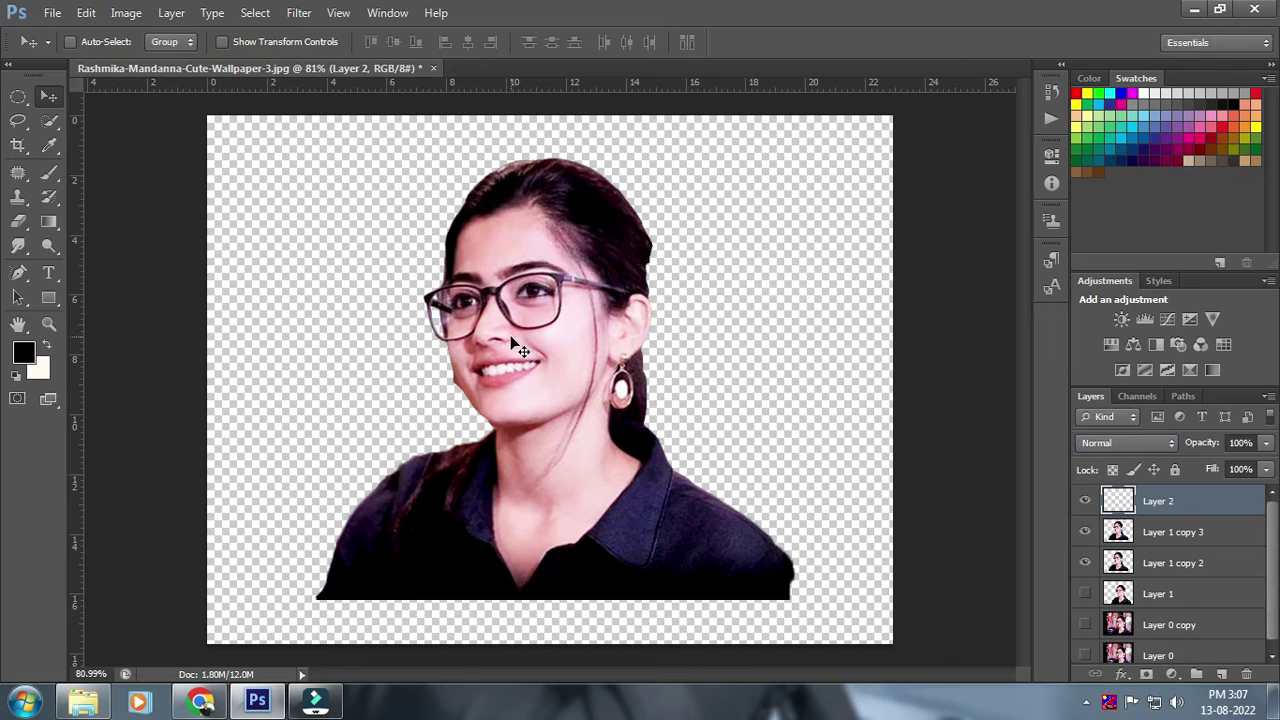
pyautogui.click(50, 219)
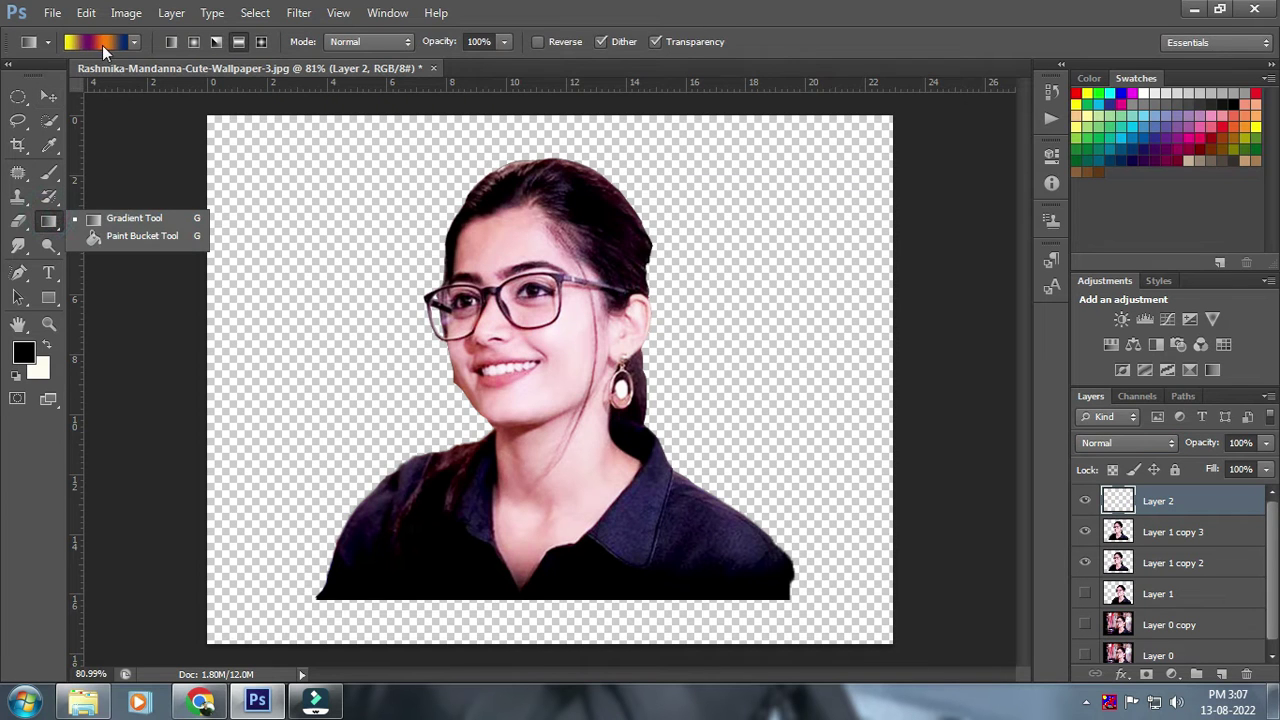
pyautogui.click(102, 45)
pyautogui.click(812, 112)
pyautogui.moveTo(321, 378); pyautogui.dragTo(994, 463)
# Step through blend modes to Overlay on the gradient layer and merge Layer 1 copy 3 into it.
pyautogui.click(1127, 442)
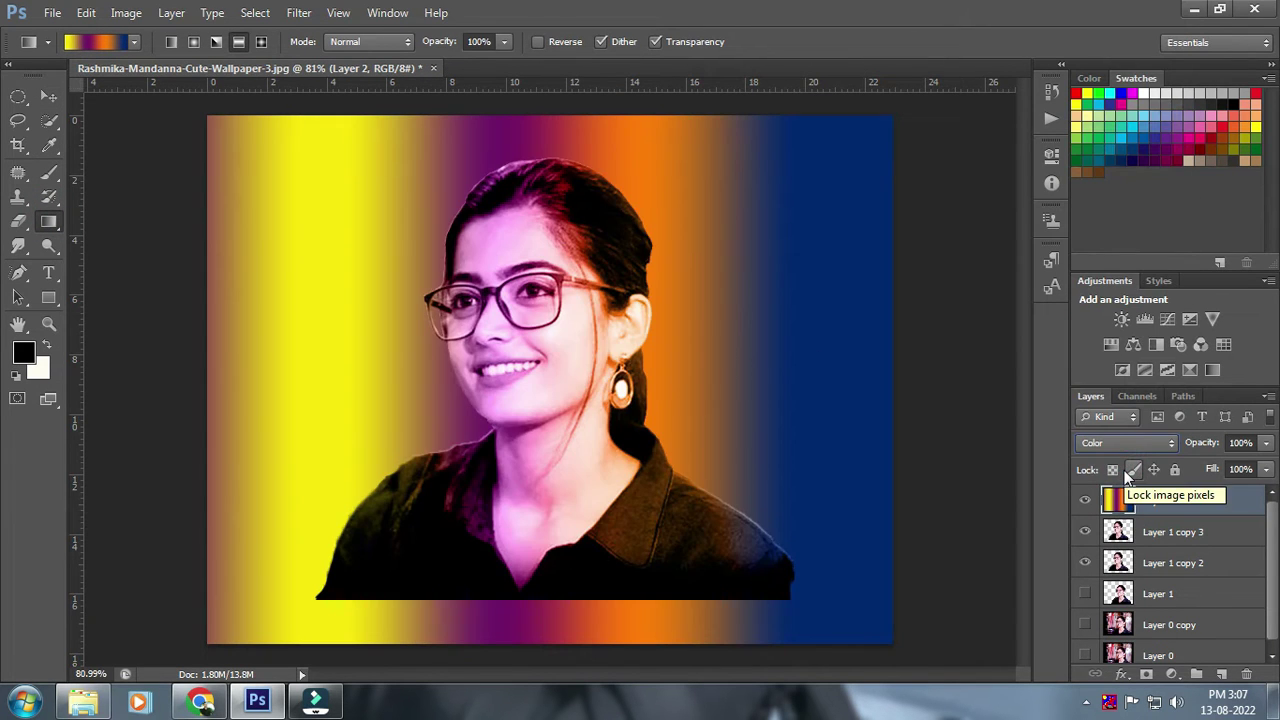
pyautogui.press('Up')
pyautogui.press('Up')
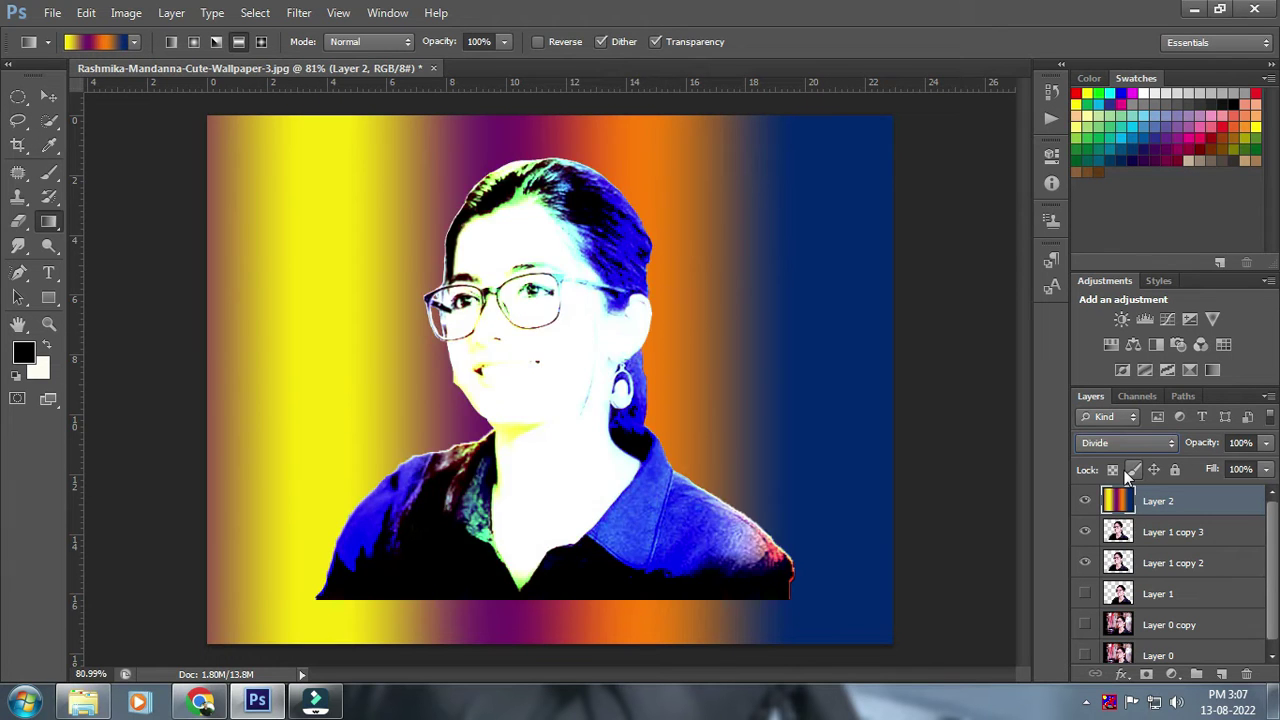
pyautogui.press('Up')
pyautogui.press('Up')
pyautogui.press('Up')
pyautogui.press('Up')
pyautogui.press('Up')
pyautogui.press('Up')
pyautogui.press('Up')
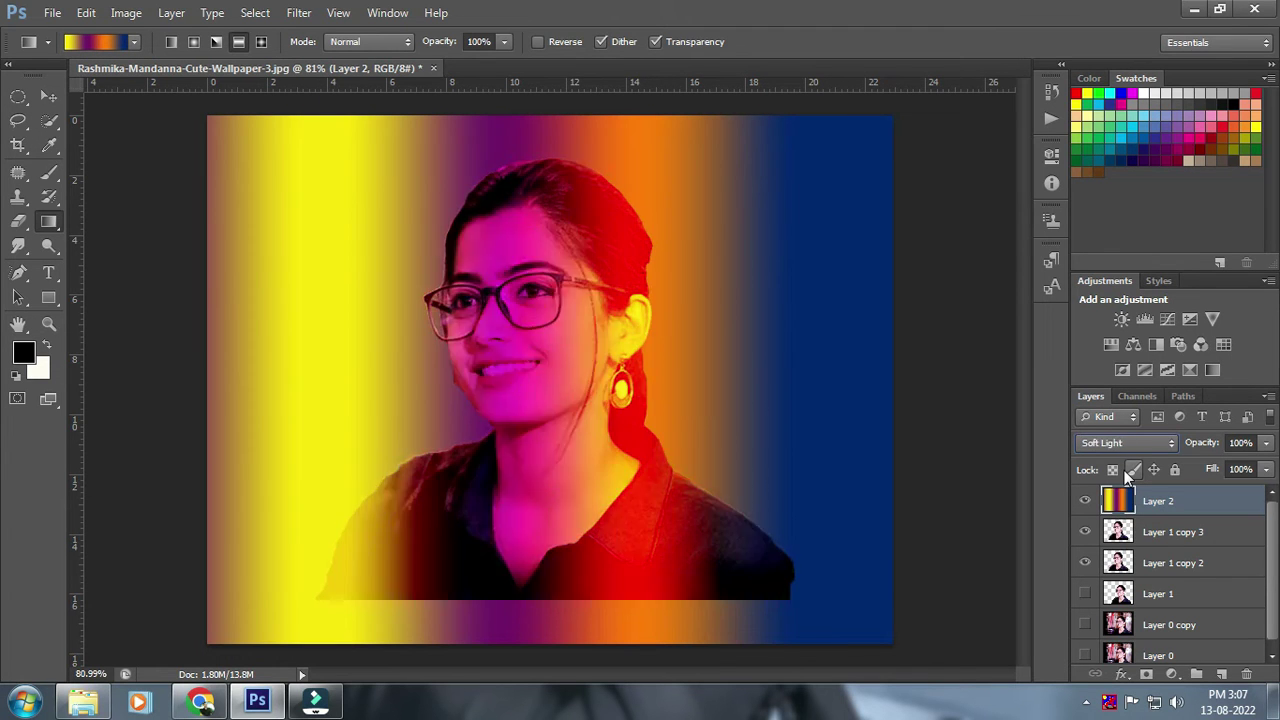
pyautogui.press('Up')
pyautogui.press('Up')
pyautogui.press('Up')
pyautogui.keyDown('shift'); pyautogui.click(1191, 532); pyautogui.keyUp('shift')
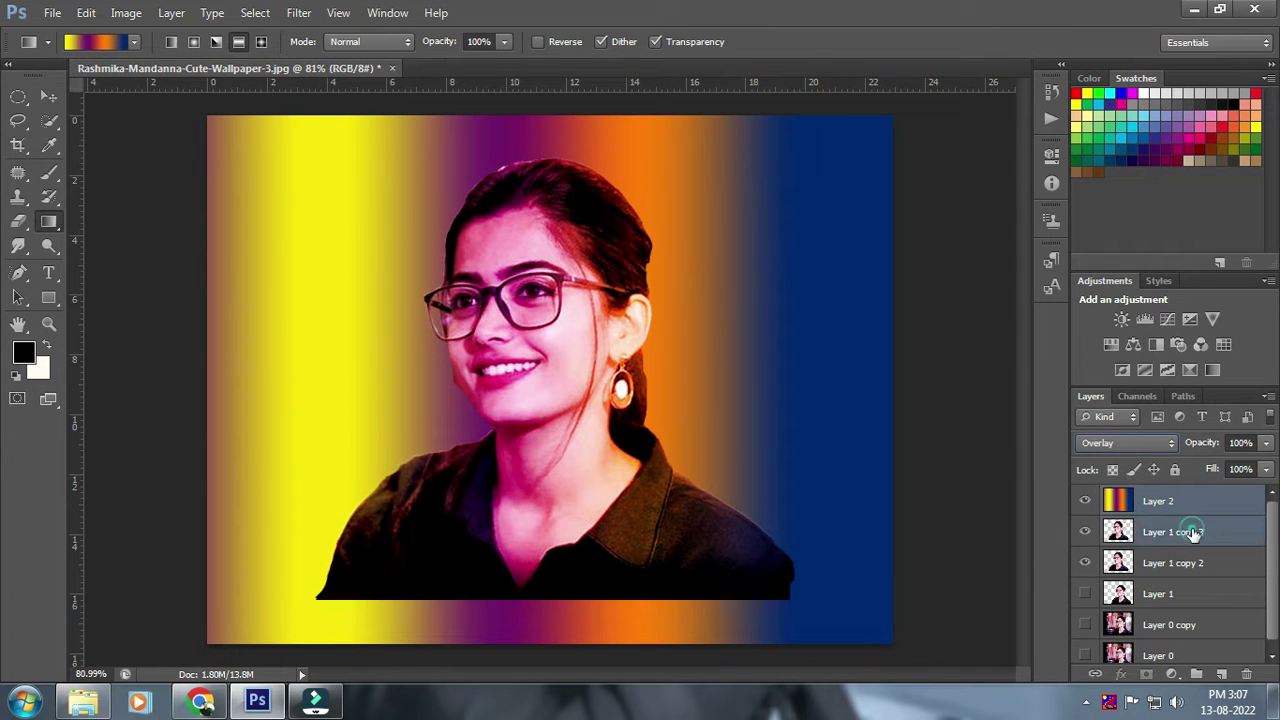
pyautogui.hotkey('ctrl', 'e')
# Magic Wand-select the yellow, orange and blue gradient bands, then deselect them.
pyautogui.rightClick(54, 121)
pyautogui.click(120, 141)
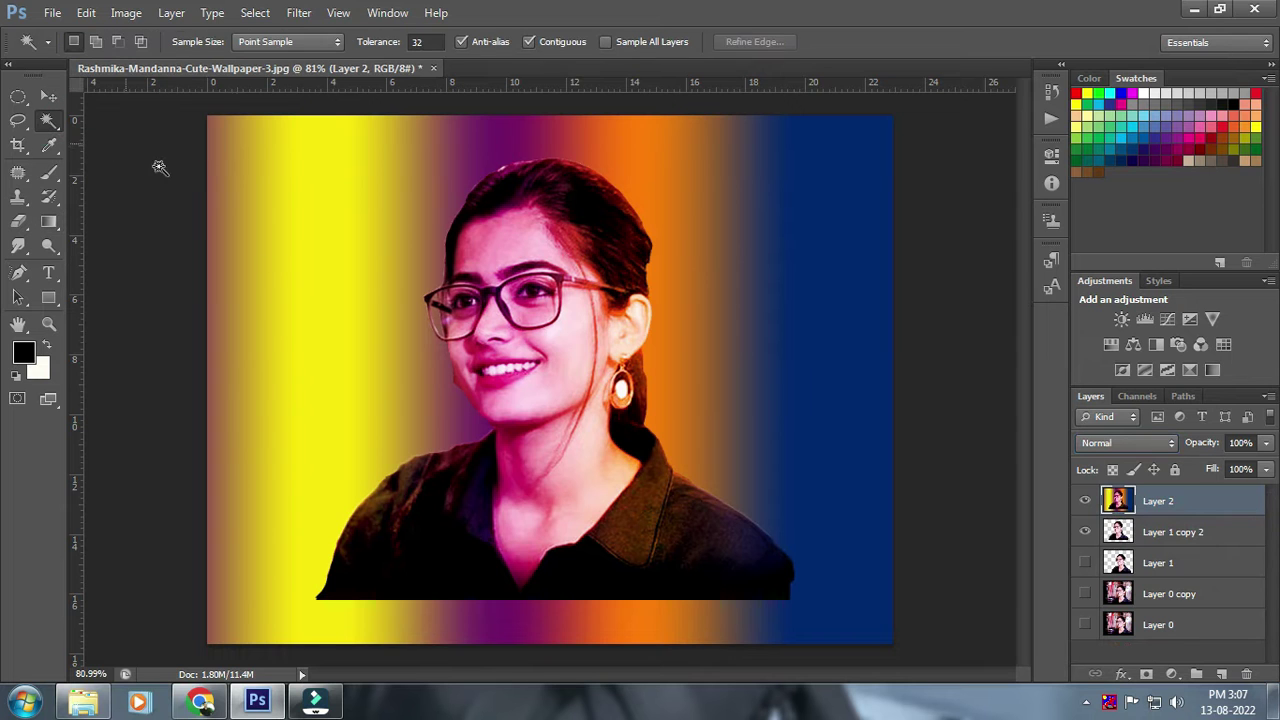
pyautogui.keyDown('shift'); pyautogui.click(385, 350); pyautogui.keyUp('shift')
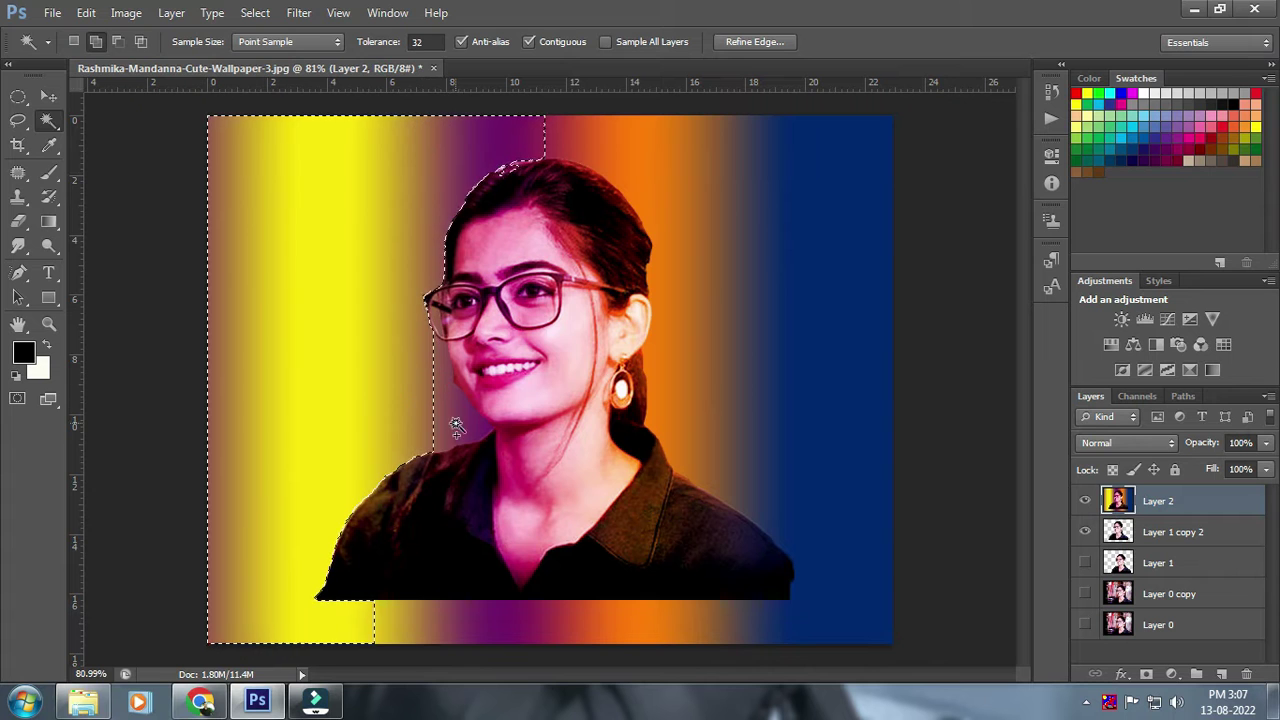
pyautogui.click(689, 194)
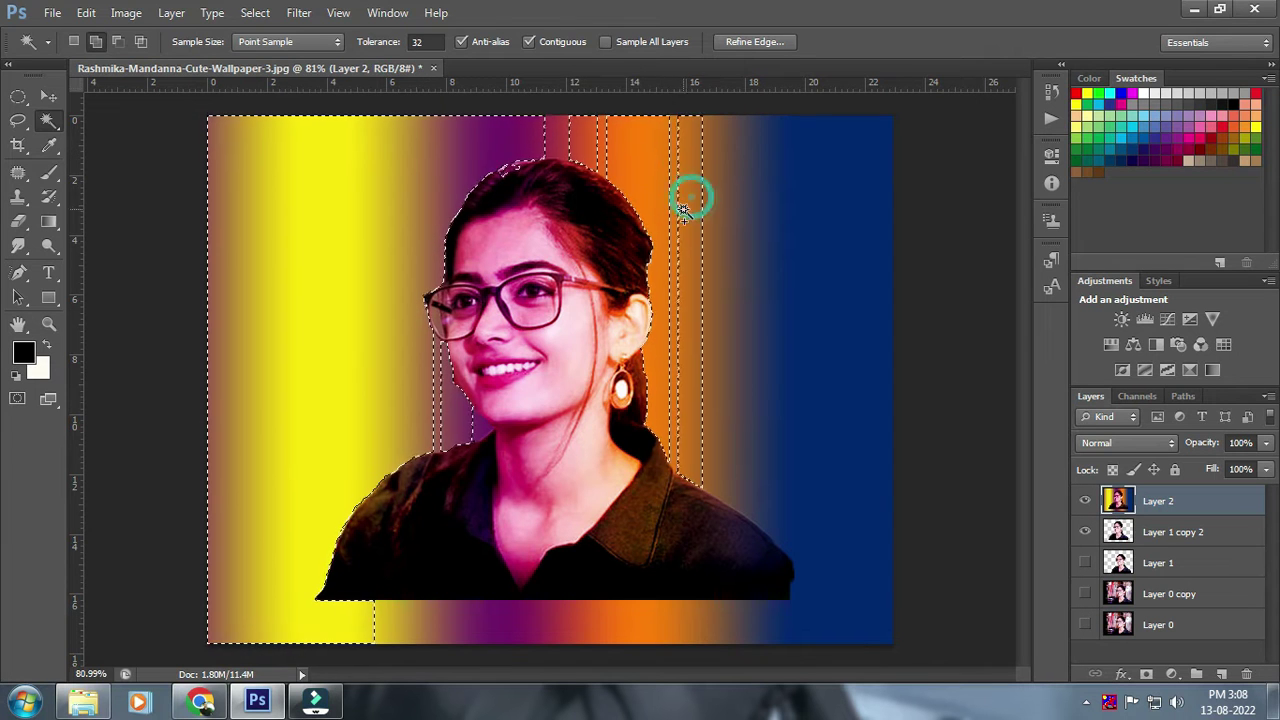
pyautogui.click(735, 215)
pyautogui.click(825, 234)
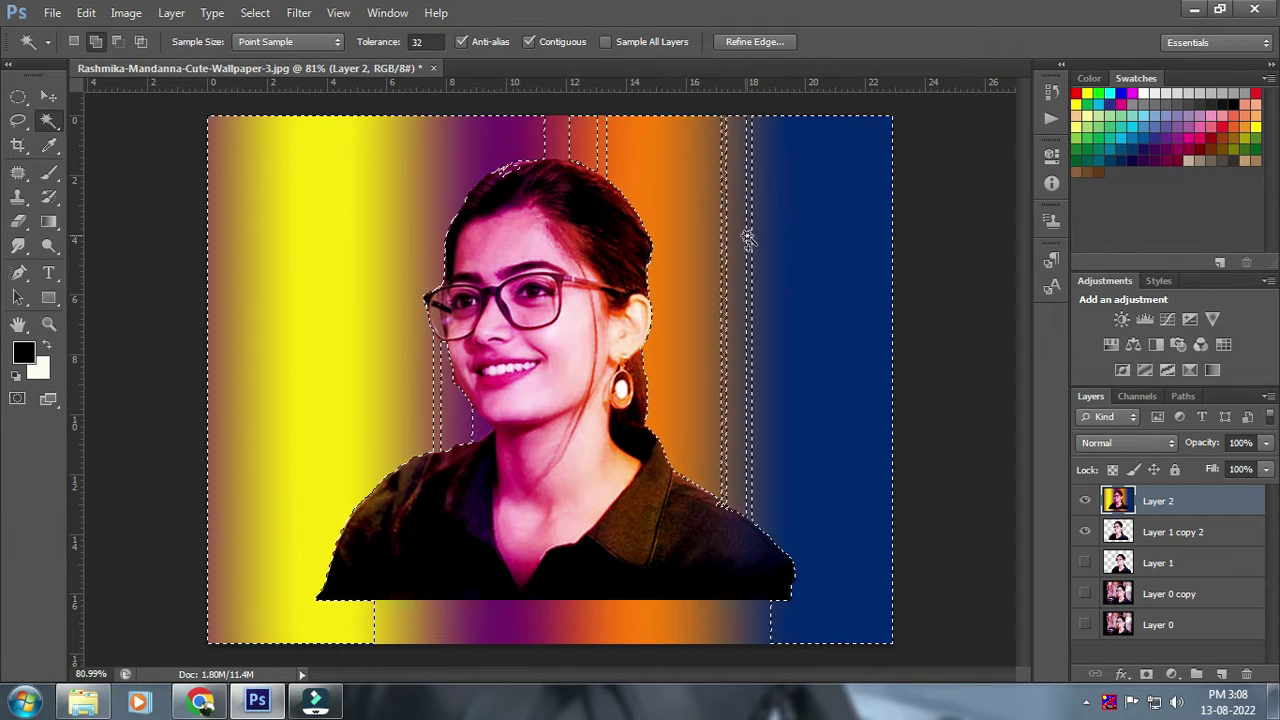
pyautogui.hotkey('ctrl', 'd')
# Select the gradient background and the bottom strip around the woman with the Magic Wand.
pyautogui.keyDown('shift'); pyautogui.click(700, 628); pyautogui.keyUp('shift')
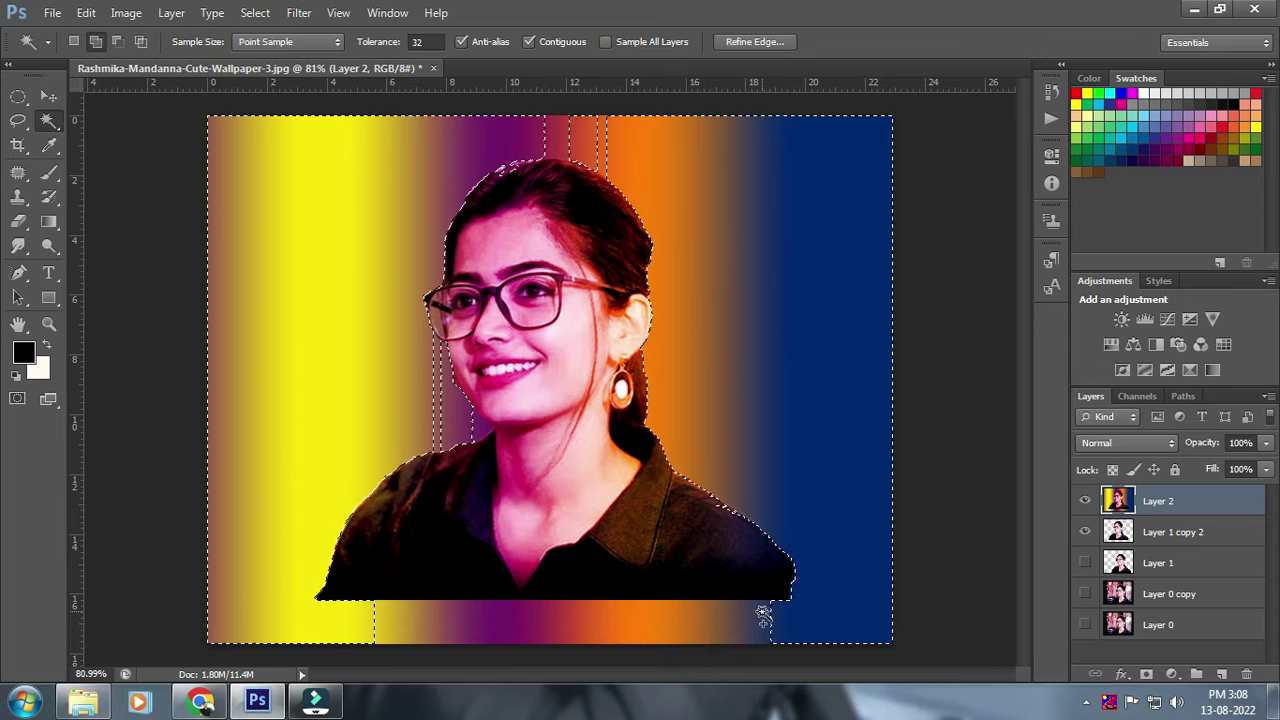
pyautogui.keyDown('shift'); pyautogui.click(748, 623); pyautogui.keyUp('shift')
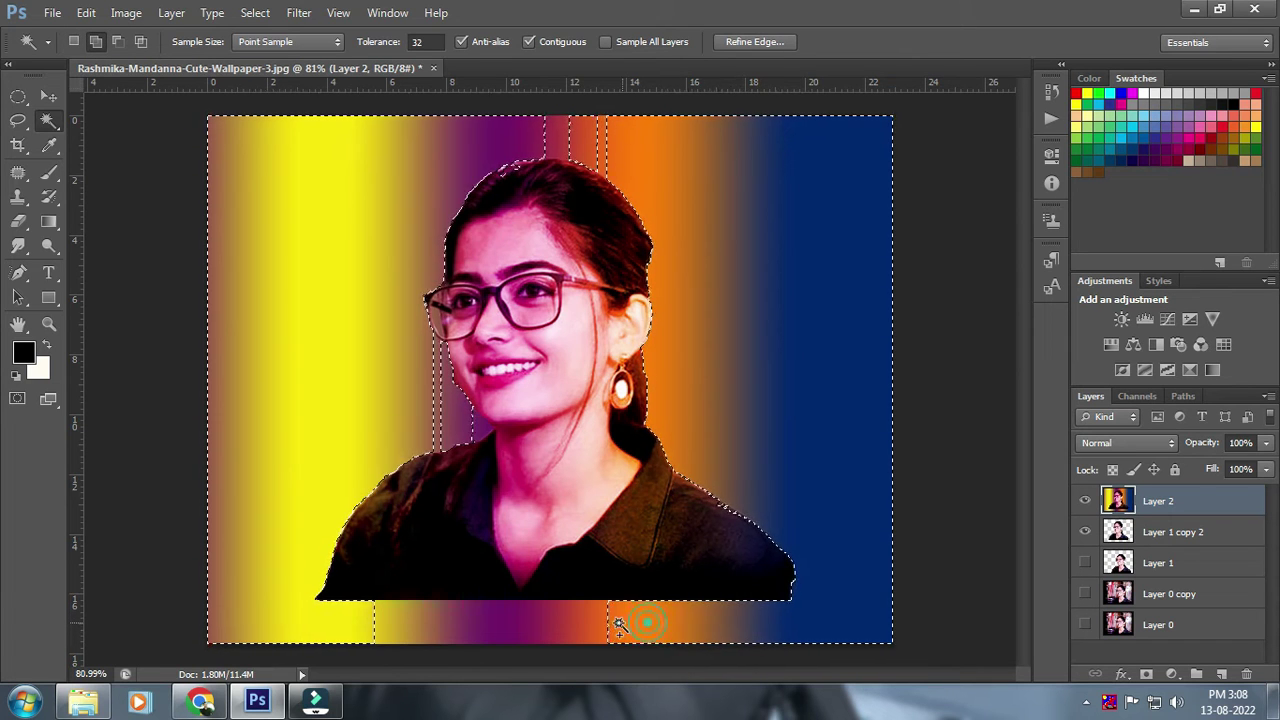
pyautogui.keyDown('shift'); pyautogui.click(555, 624); pyautogui.keyUp('shift')
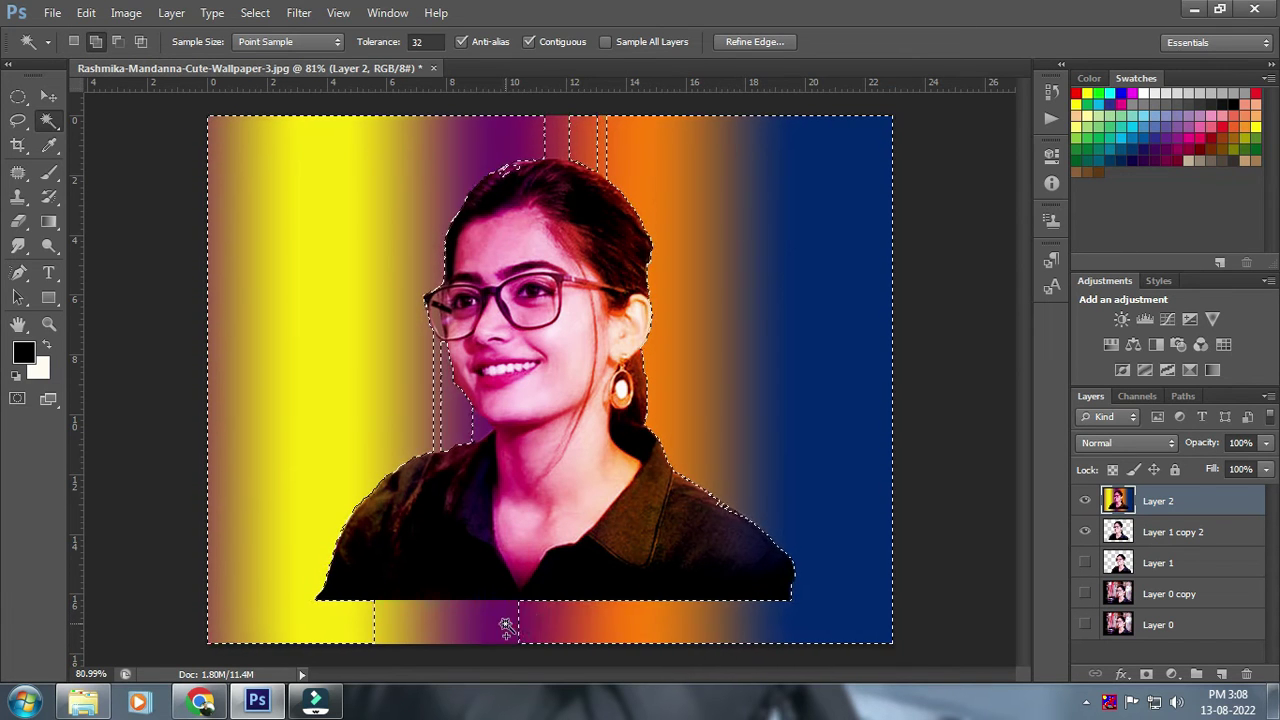
pyautogui.keyDown('shift'); pyautogui.click(386, 624); pyautogui.keyUp('shift')
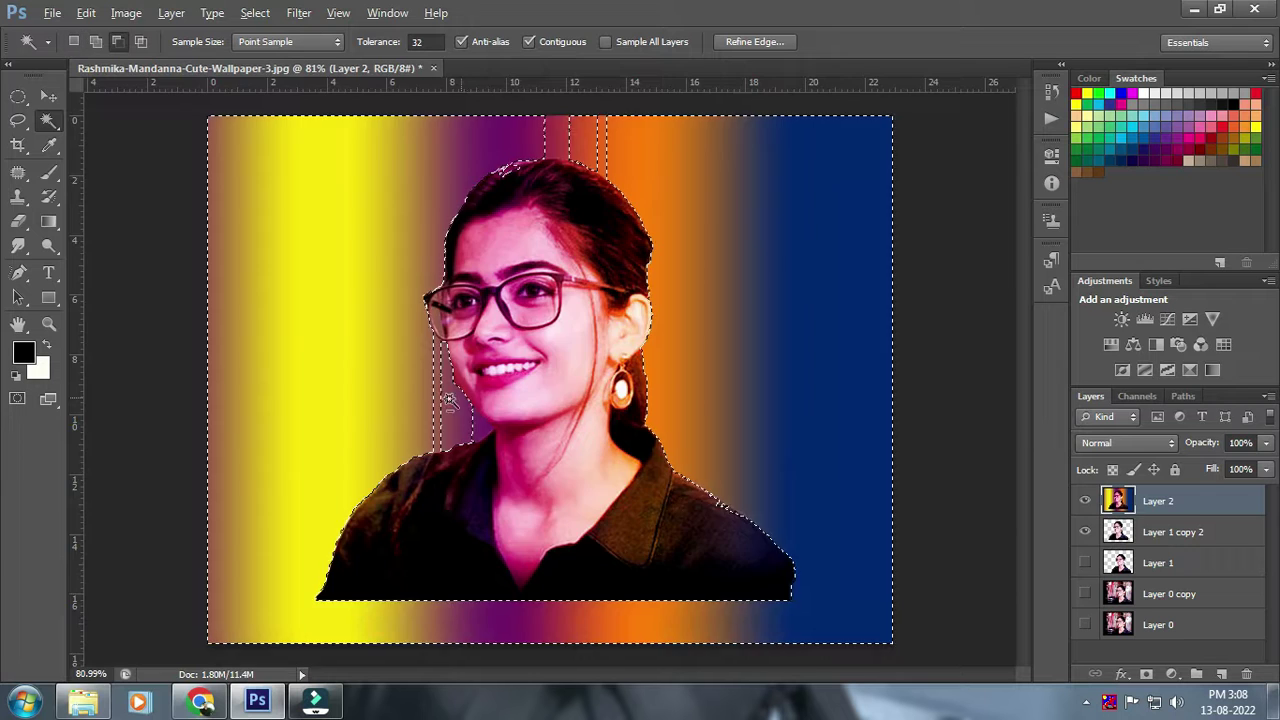
pyautogui.scroll(5, 435, 385)
pyautogui.scroll(3, 623, 166)
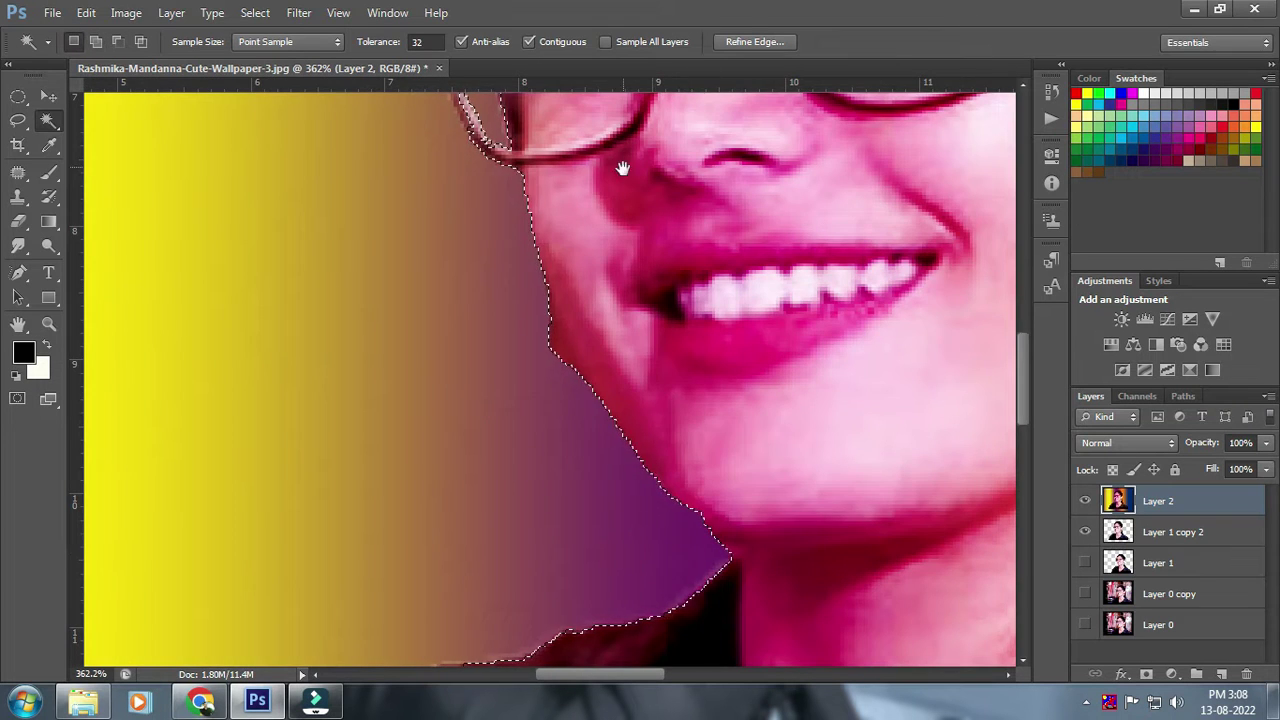
pyautogui.scroll(3, 560, 300)
# Add the background beside the glasses and the orange band to the selection.
pyautogui.keyDown('shift'); pyautogui.click(531, 452); pyautogui.keyUp('shift')
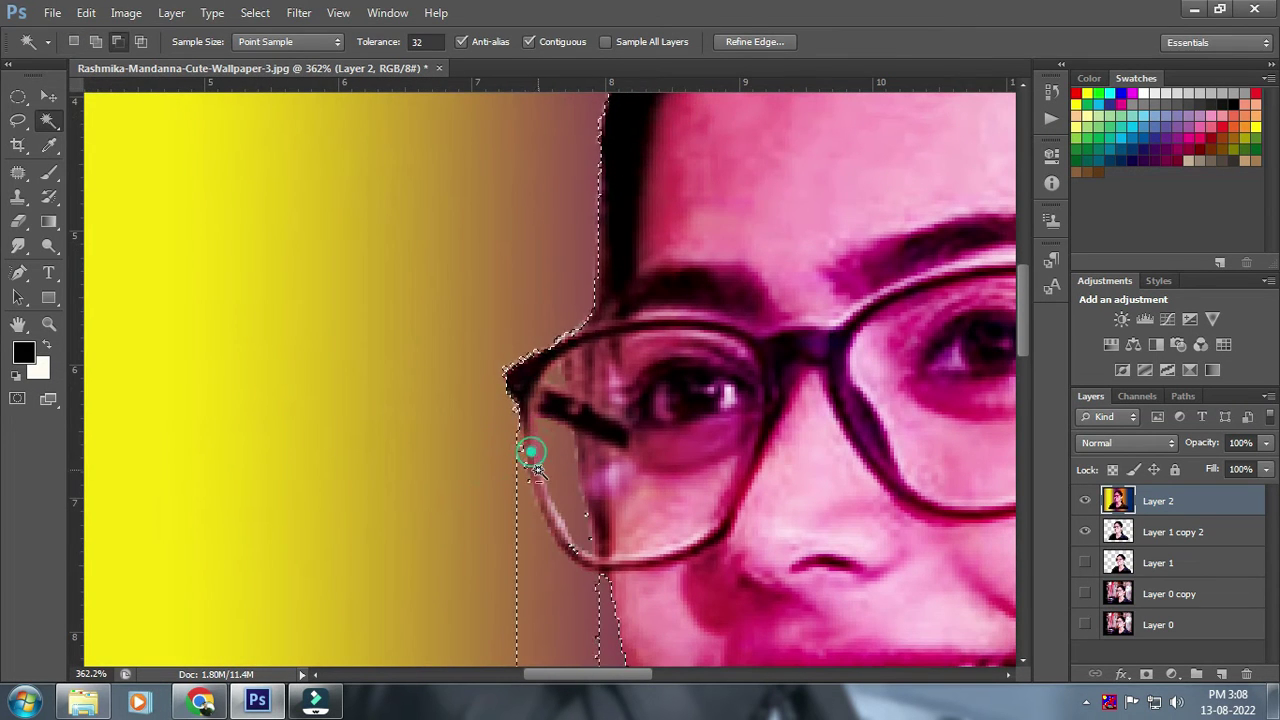
pyautogui.keyDown('shift'); pyautogui.click(530, 465); pyautogui.keyUp('shift')
pyautogui.scroll(-2, 572, 545)
pyautogui.scroll(5, 550, 540)
pyautogui.scroll(-2, 550, 540)
pyautogui.scroll(-3, 520, 542)
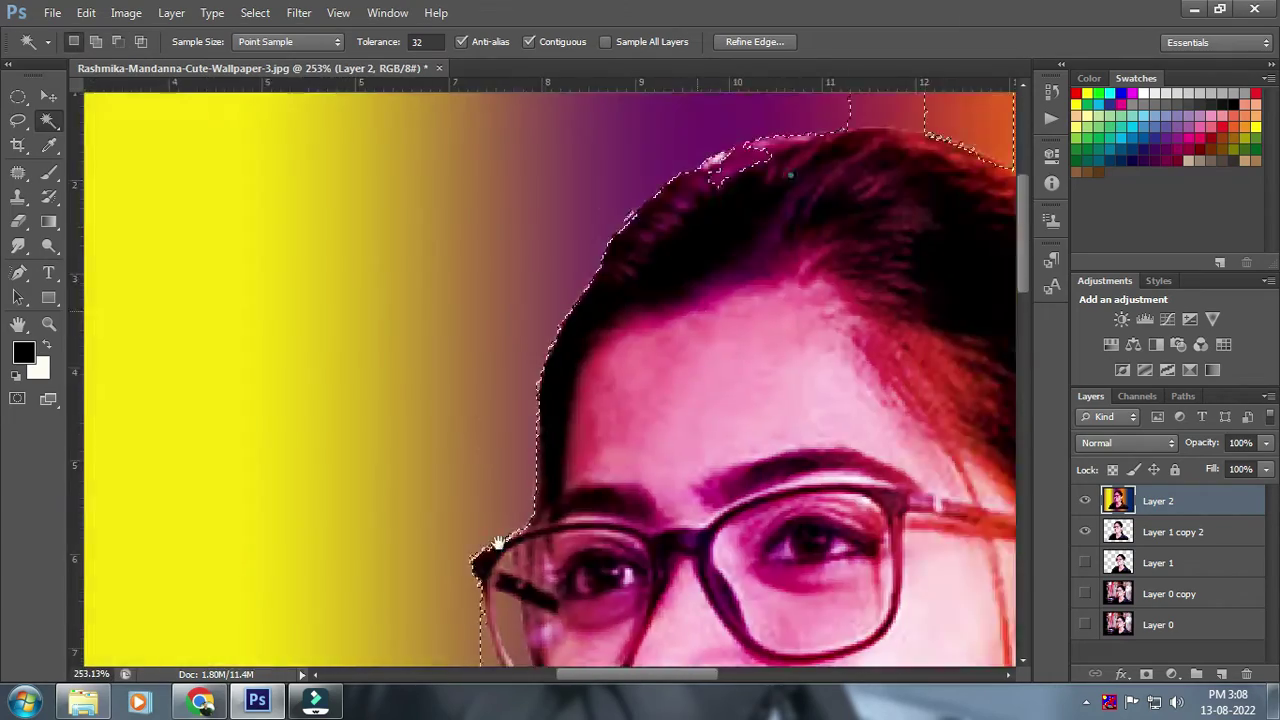
pyautogui.scroll(5, 497, 543)
pyautogui.click(510, 430)
pyautogui.scroll(-3, 880, 357)
# Add the remaining background strips along the hair edge and the orange band above the hair.
pyautogui.keyDown('shift'); pyautogui.click(805, 316); pyautogui.keyUp('shift')
pyautogui.keyDown('shift'); pyautogui.click(640, 357); pyautogui.keyUp('shift')
pyautogui.keyDown('shift'); pyautogui.click(560, 342); pyautogui.keyUp('shift')
pyautogui.keyDown('shift'); pyautogui.click(432, 487); pyautogui.keyUp('shift')
pyautogui.keyDown('shift'); pyautogui.click(443, 463); pyautogui.keyUp('shift')
pyautogui.keyDown('shift'); pyautogui.click(523, 460); pyautogui.keyUp('shift')
pyautogui.scroll(-3, 913, 478)
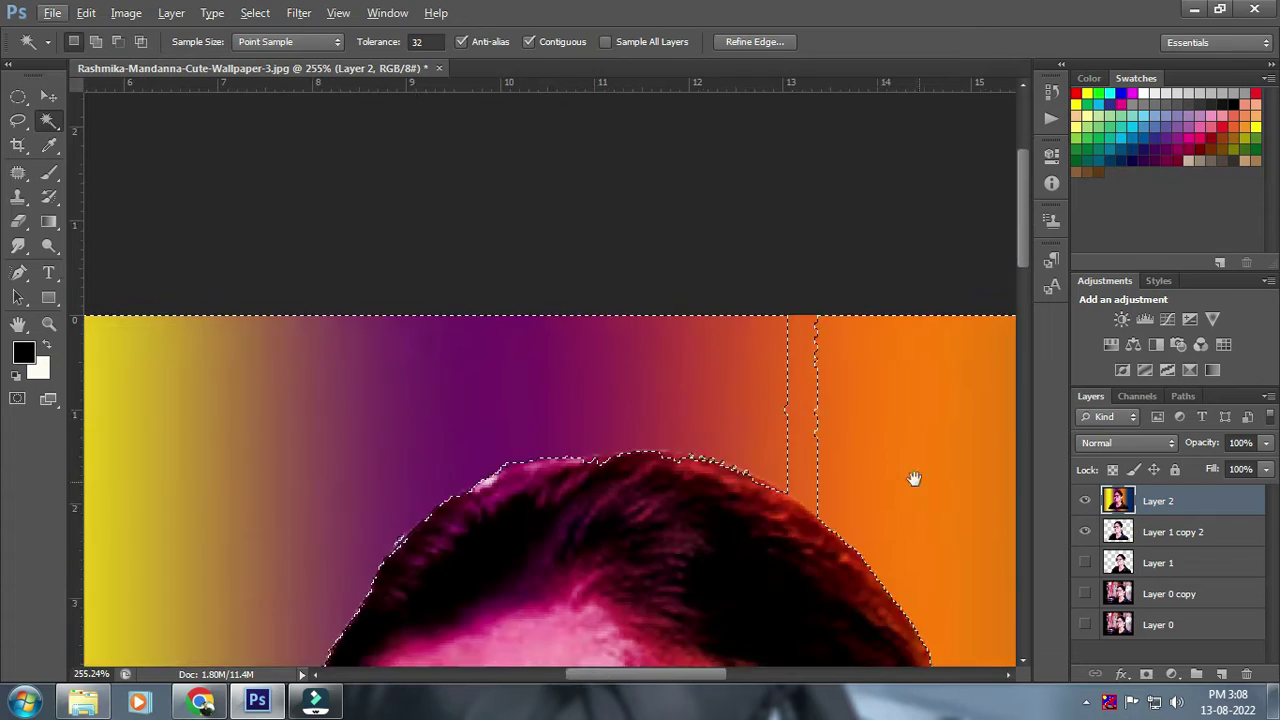
pyautogui.moveTo(913, 478); pyautogui.dragTo(654, 323)
pyautogui.keyDown('shift'); pyautogui.click(654, 323); pyautogui.keyUp('shift')
pyautogui.scroll(-5, 743, 380)
# Delete the gradient background and select the leftover brown band beside the face.
pyautogui.press('Delete')
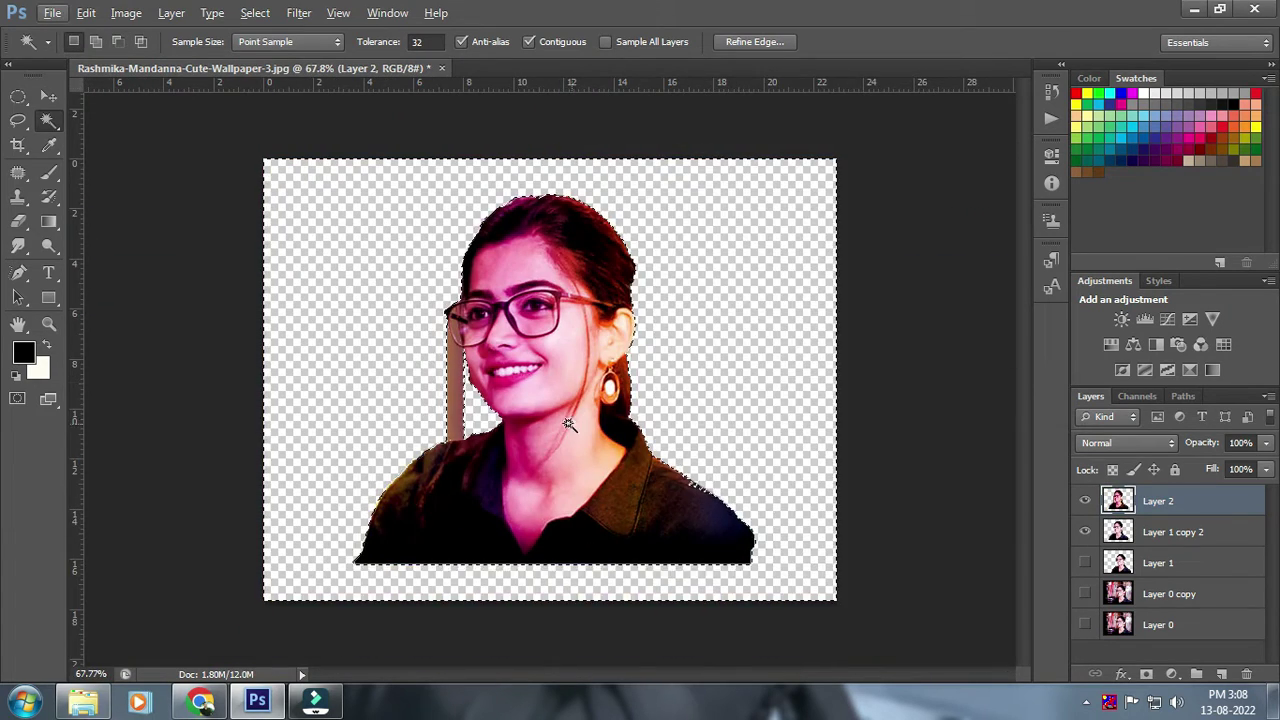
pyautogui.scroll(5, 450, 392)
pyautogui.click(444, 398)
pyautogui.scroll(1, 432, 395)
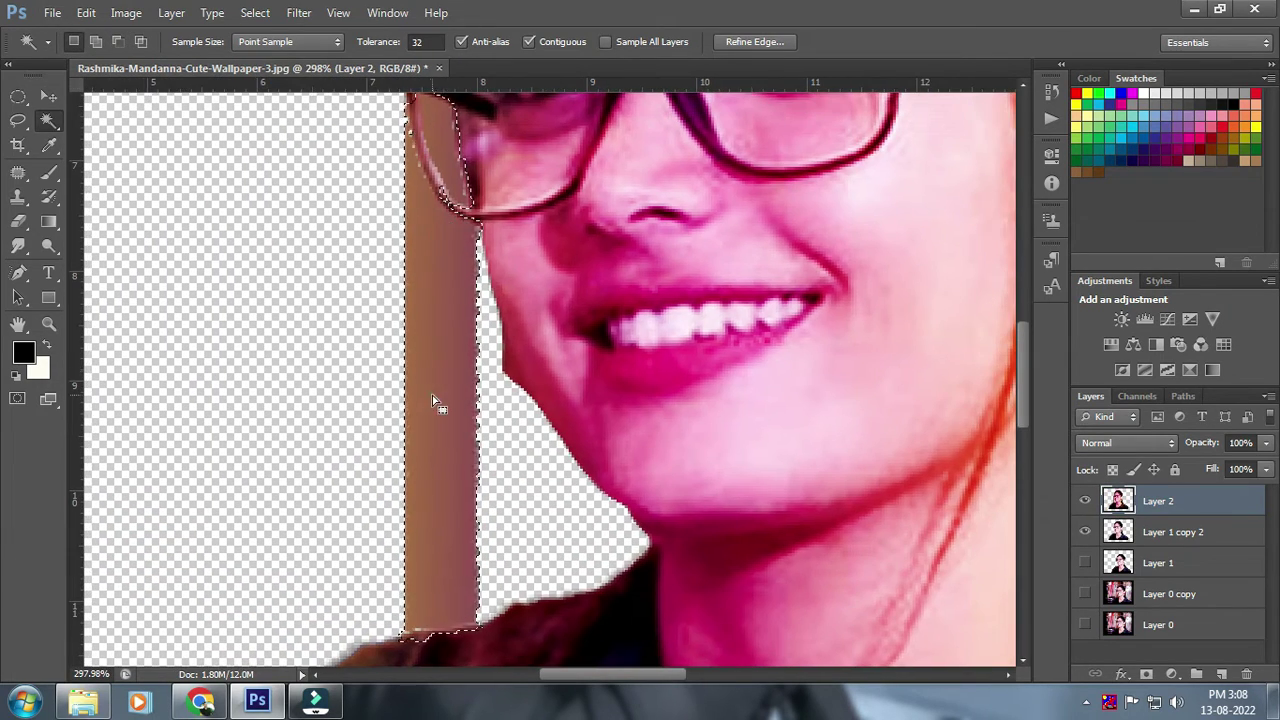
pyautogui.click(400, 484)
# Erase the lower part of the brown band with the Eraser tool.
pyautogui.click(18, 224)
pyautogui.click(100, 218)
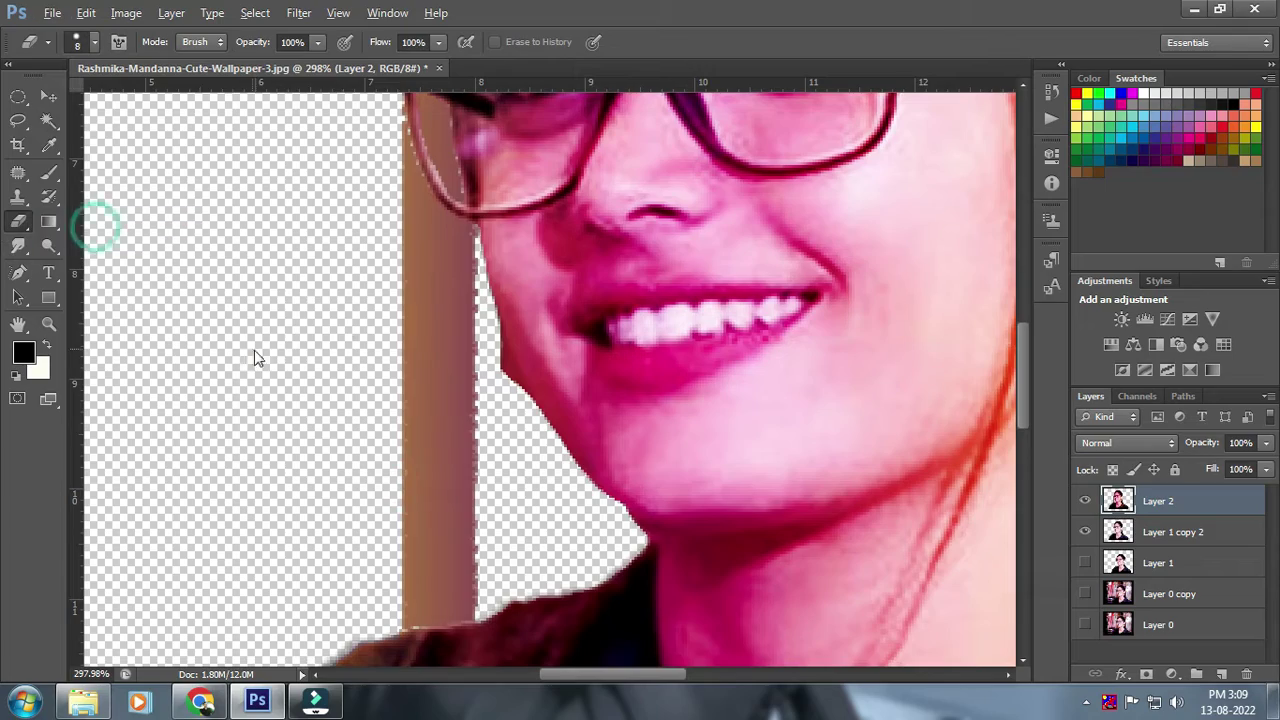
pyautogui.scroll(3, 440, 500)
pyautogui.moveTo(391, 531); pyautogui.dragTo(496, 308)
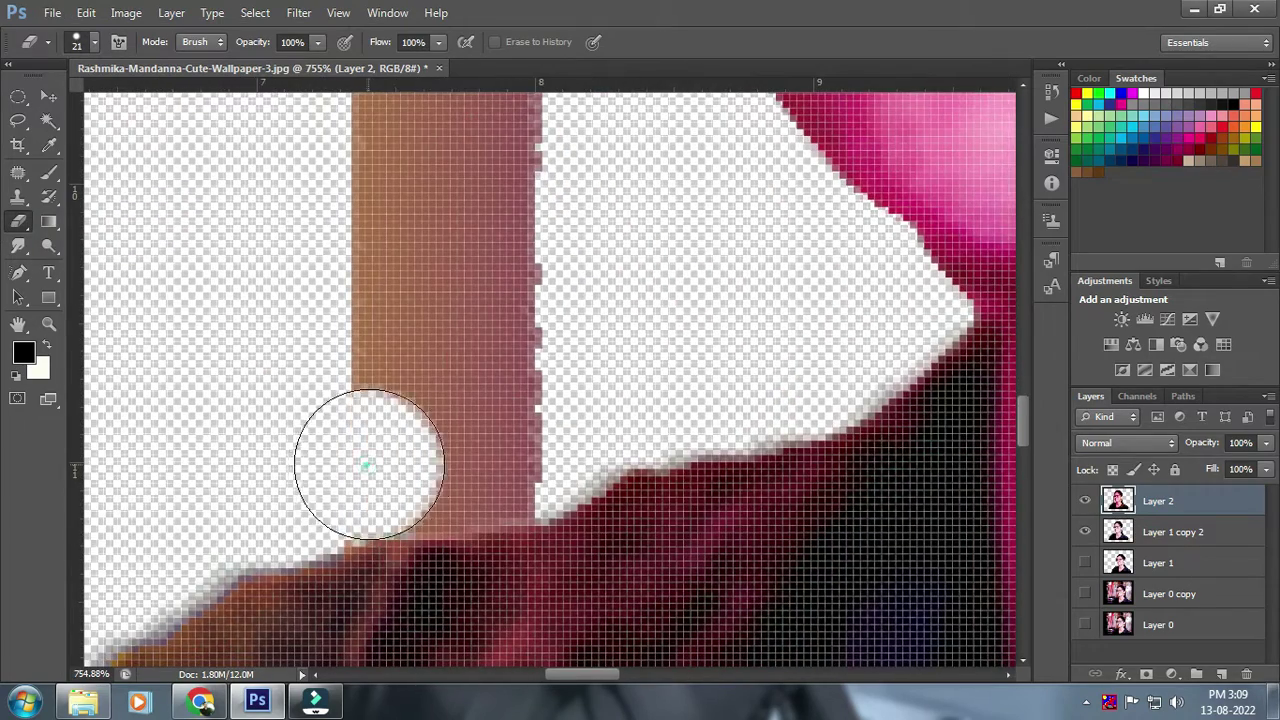
pyautogui.scroll(-2, 480, 260)
pyautogui.scroll(-1, 480, 300)
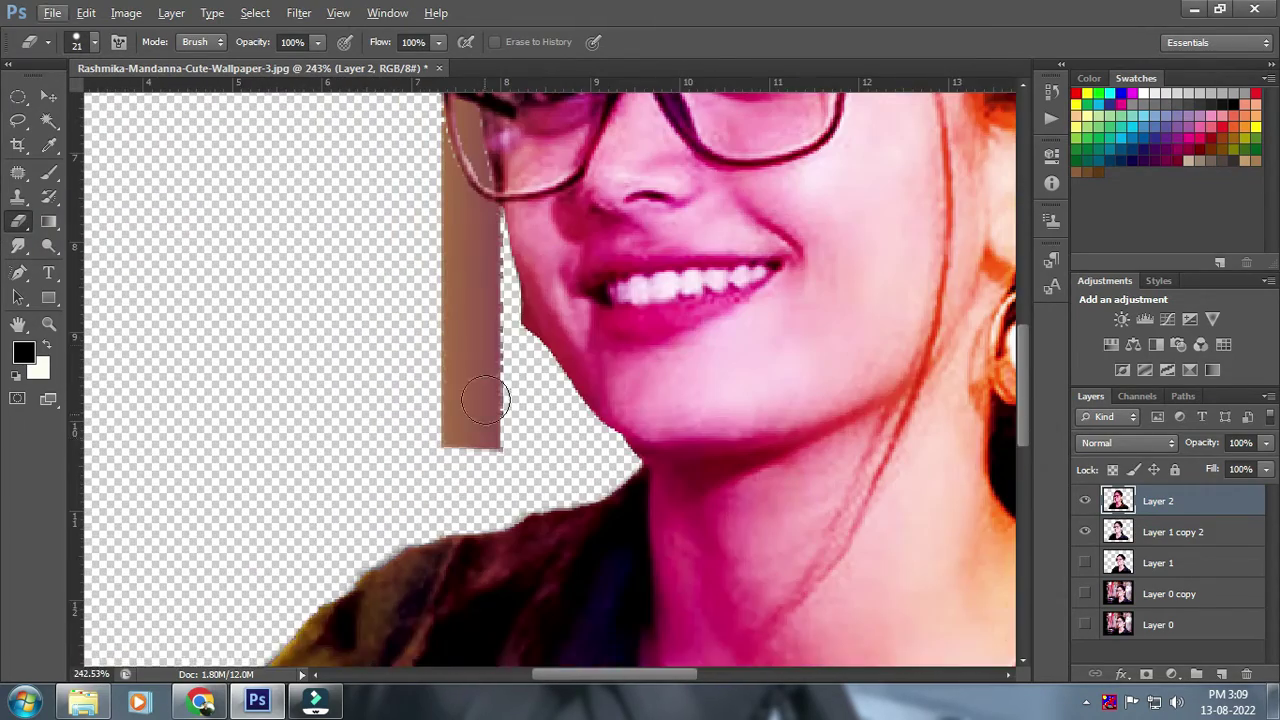
pyautogui.scroll(-1, 498, 384)
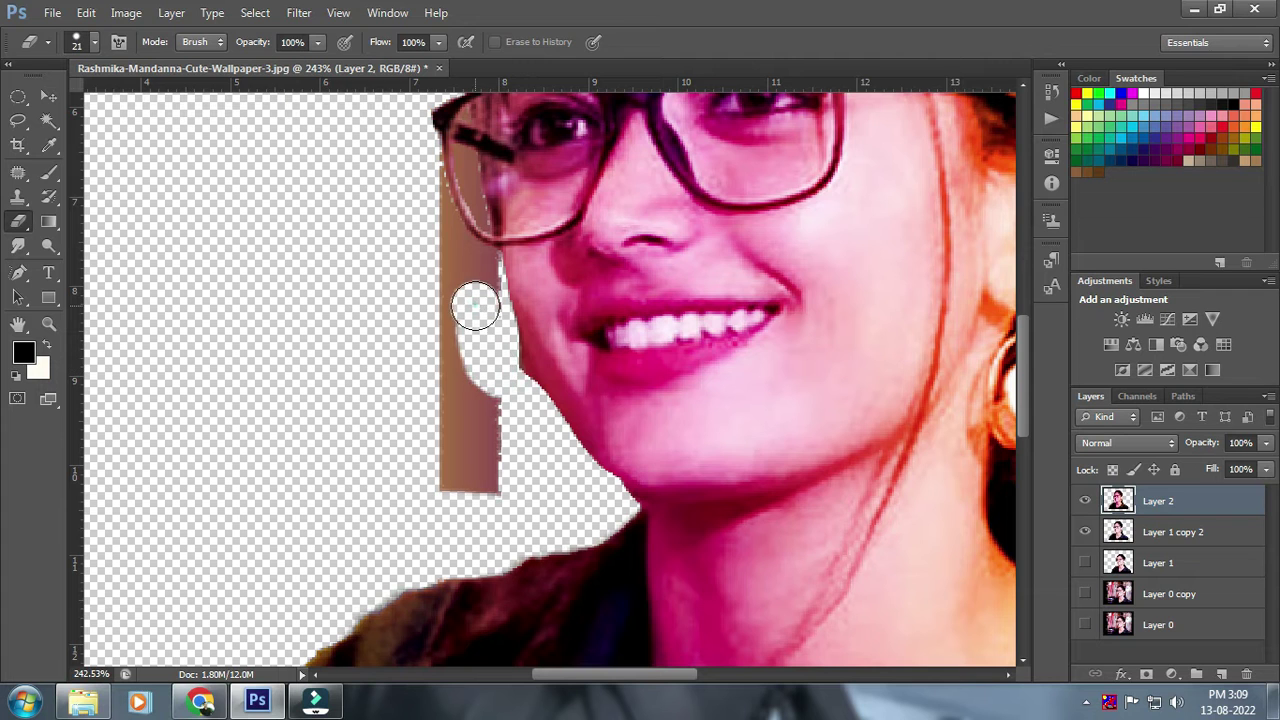
# Hide Layer 1 copy 2, then erase more brown band and brown edge pixels along the face.
pyautogui.click(1085, 532)
pyautogui.scroll(1, 480, 330)
pyautogui.press('w')
pyautogui.click(455, 257)
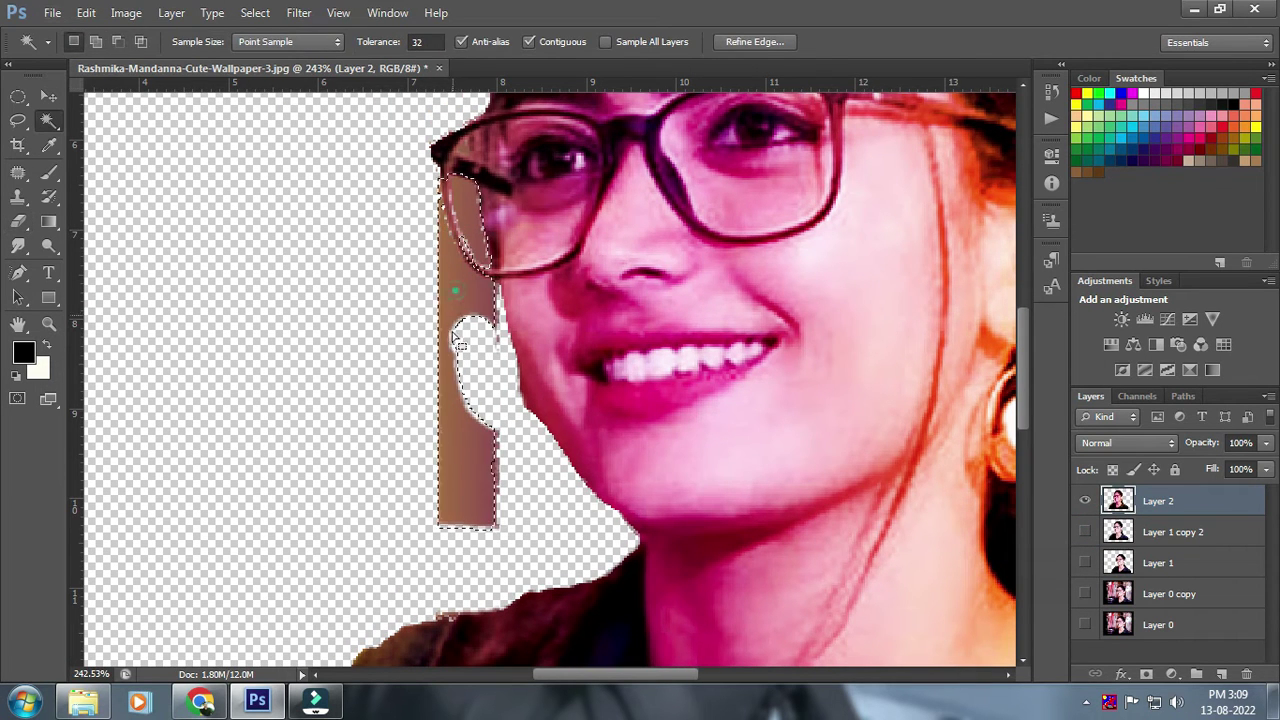
pyautogui.press('e')
pyautogui.moveTo(485, 486); pyautogui.dragTo(471, 340)
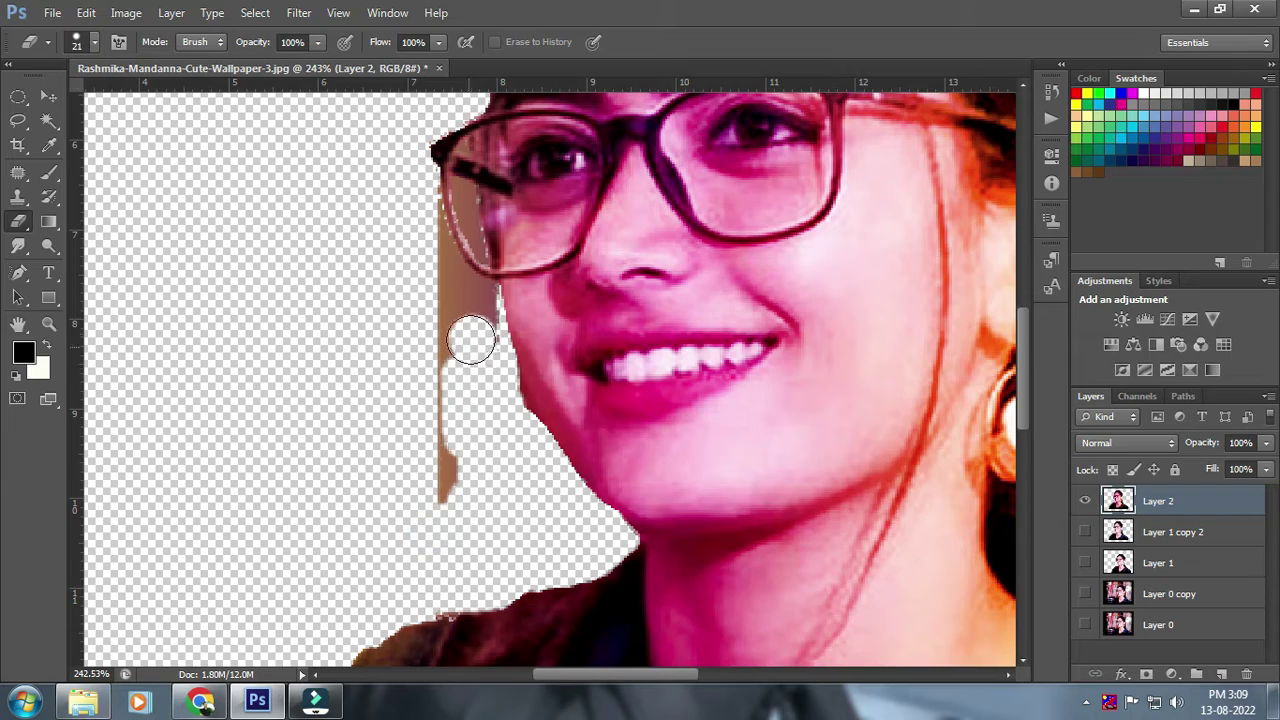
pyautogui.scroll(2, 467, 275)
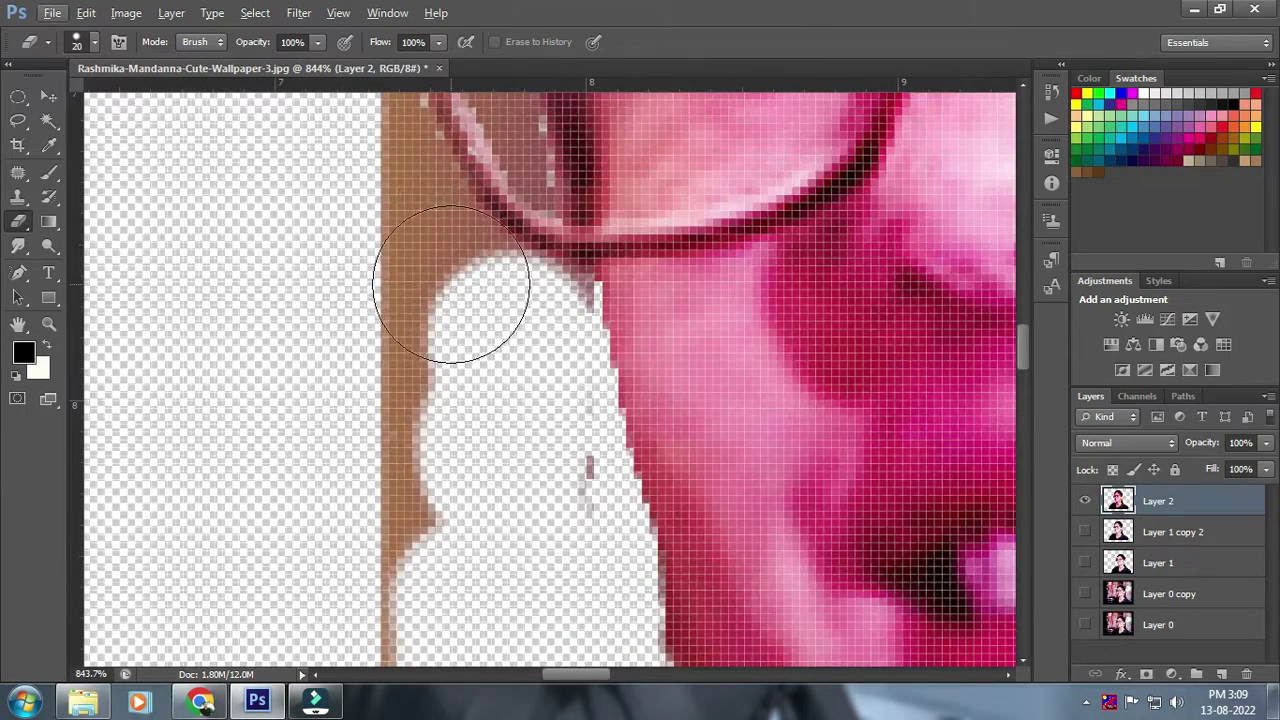
pyautogui.scroll(3, 467, 237)
pyautogui.moveTo(361, 320)
pyautogui.mouseDown()
pyautogui.moveTo(400, 457)
pyautogui.moveTo(537, 563)
pyautogui.moveTo(372, 546)
pyautogui.mouseUp()
pyautogui.scroll(-3, 428, 486)
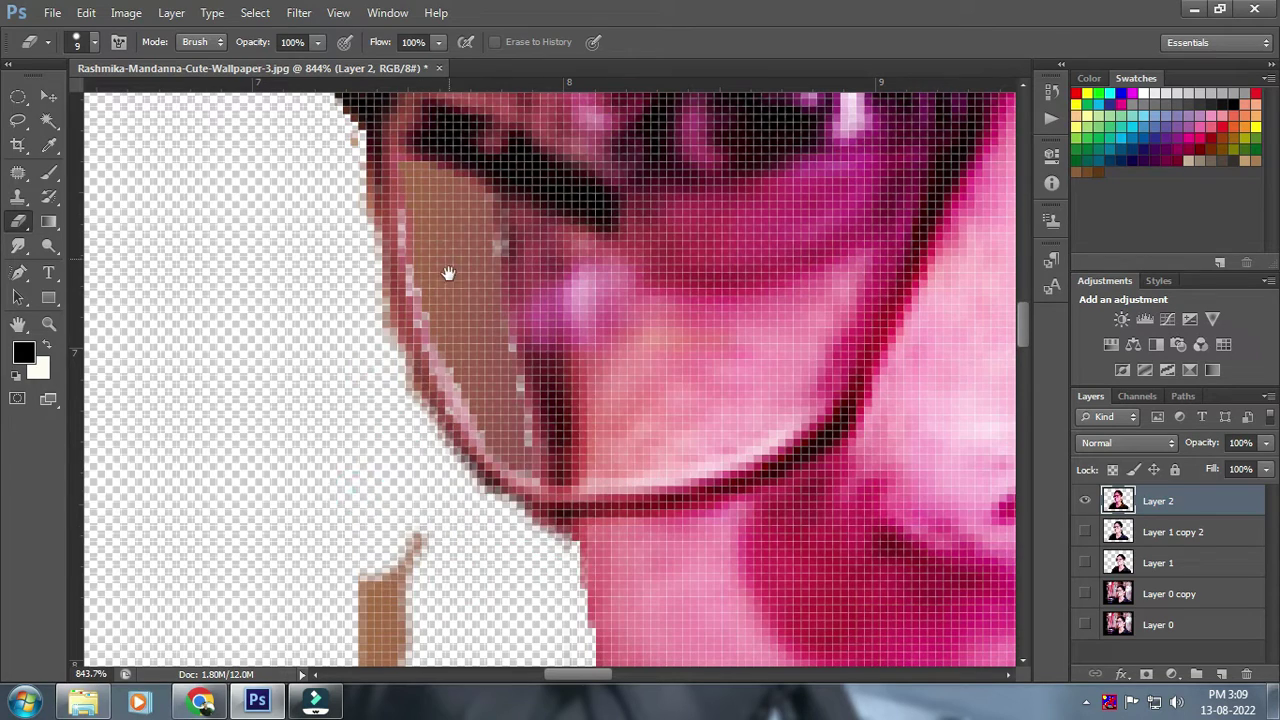
# Erase the white blob near the eye.
pyautogui.press('w')
pyautogui.scroll(2, 449, 271)
pyautogui.scroll(2, 446, 363)
pyautogui.scroll(-2, 439, 401)
pyautogui.press('e')
pyautogui.moveTo(440, 390)
pyautogui.mouseDown()
pyautogui.moveTo(420, 320)
pyautogui.moveTo(457, 408)
pyautogui.moveTo(480, 385)
pyautogui.moveTo(515, 618)
pyautogui.mouseUp()
pyautogui.press('w')
pyautogui.press('e')
# With a smaller eraser brush, wipe the white cheek band, brown streak and leftover specks.
pyautogui.press('[')
pyautogui.press('[')
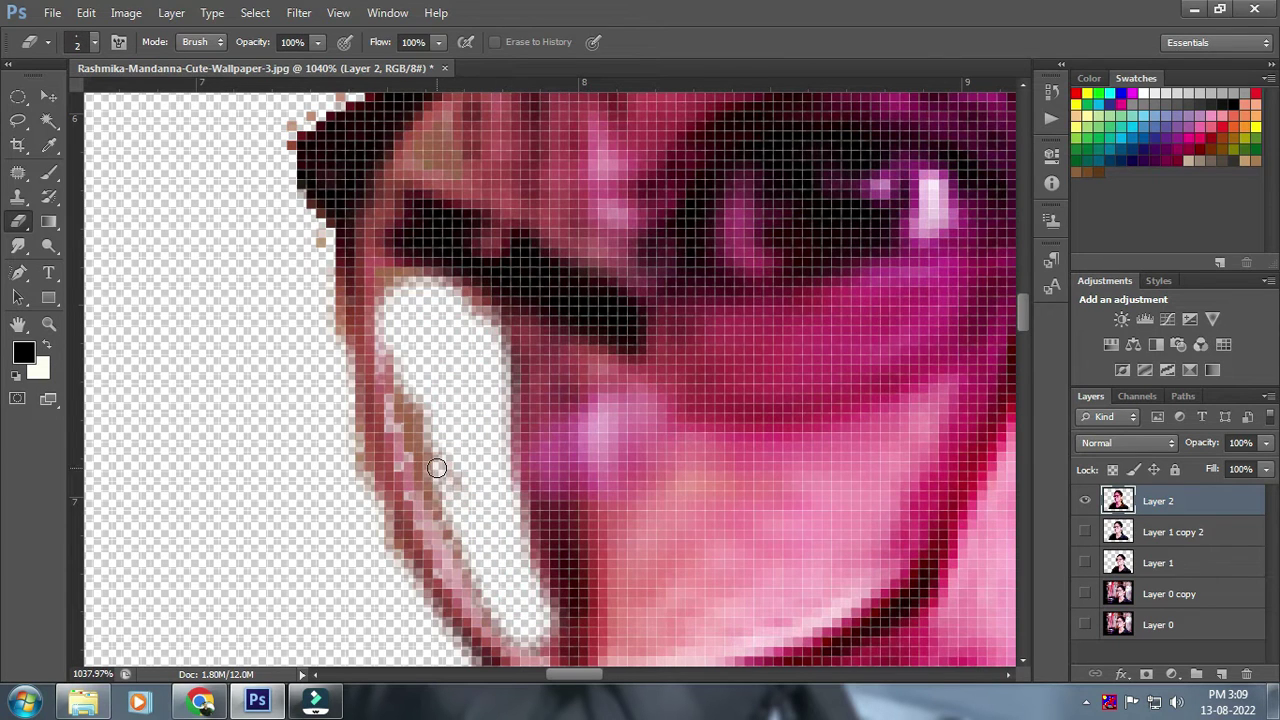
pyautogui.moveTo(409, 372); pyautogui.dragTo(480, 590)
pyautogui.scroll(-2, 414, 409)
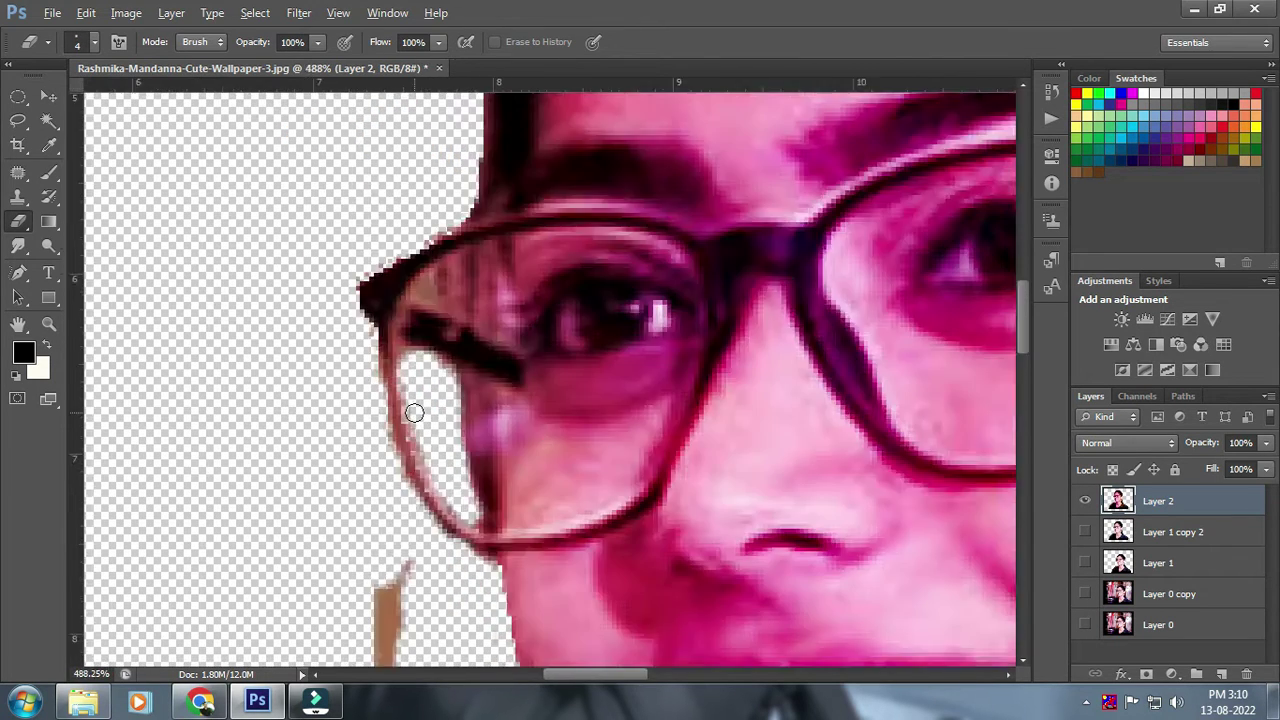
pyautogui.scroll(-1, 373, 582)
pyautogui.moveTo(373, 582)
pyautogui.mouseDown()
pyautogui.moveTo(361, 417)
pyautogui.moveTo(371, 566)
pyautogui.mouseUp()
pyautogui.click(400, 420)
pyautogui.click(423, 490)
pyautogui.scroll(-3, 434, 503)
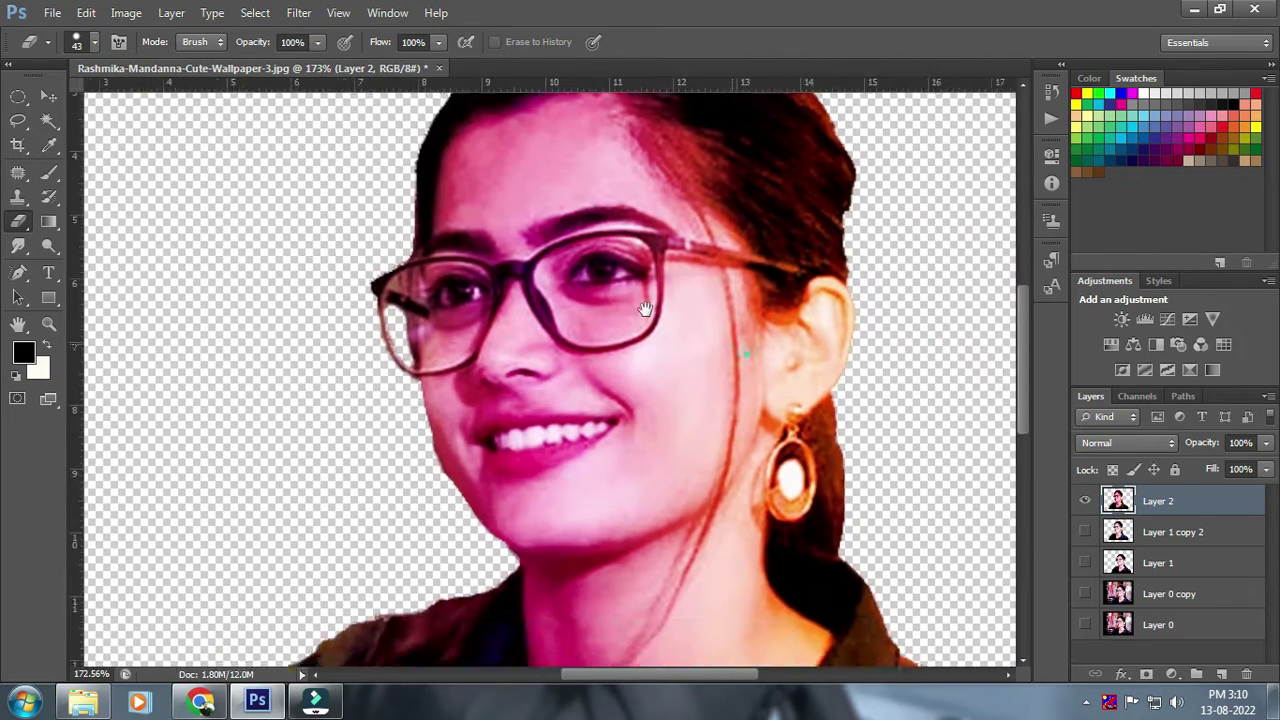
pyautogui.scroll(-1, 598, 424)
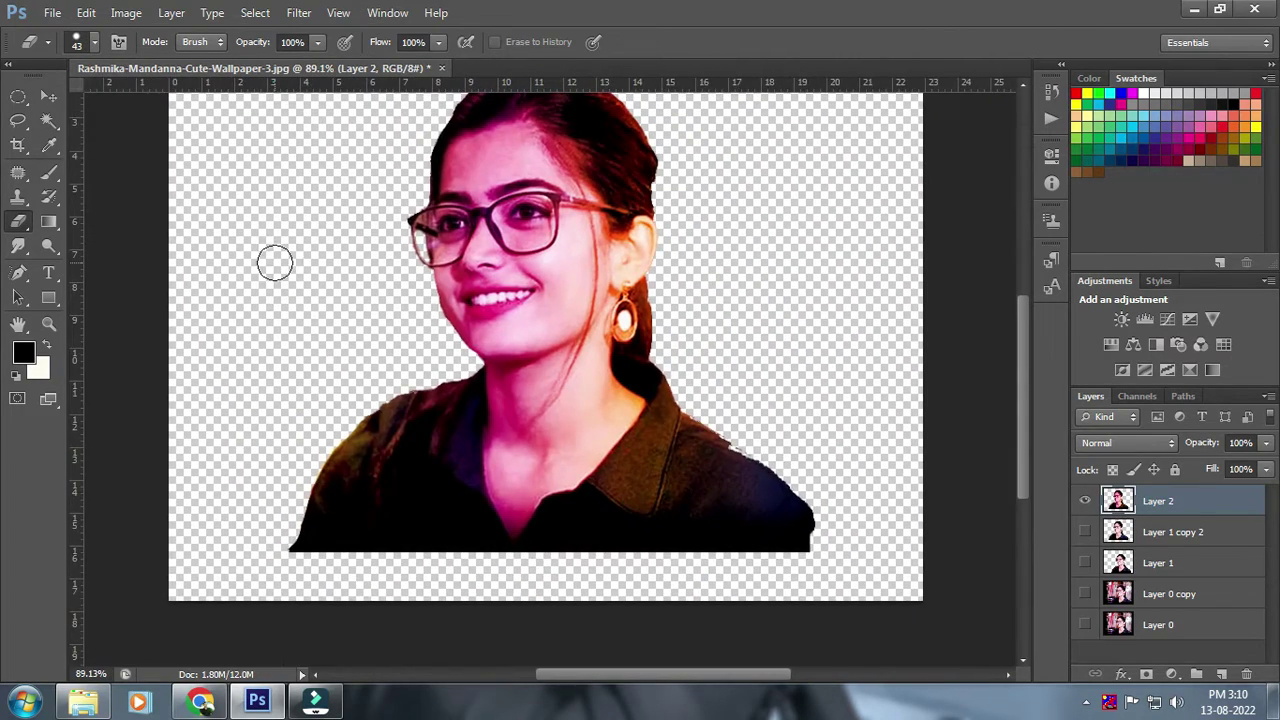
# Save the cutout as a layered PSD under a shortened file name, then open the Filter menu.
pyautogui.hotkey('ctrl', 'shift', 's')
pyautogui.press('End')
pyautogui.press('BackSpace')
pyautogui.press('BackSpace')
pyautogui.press('BackSpace')
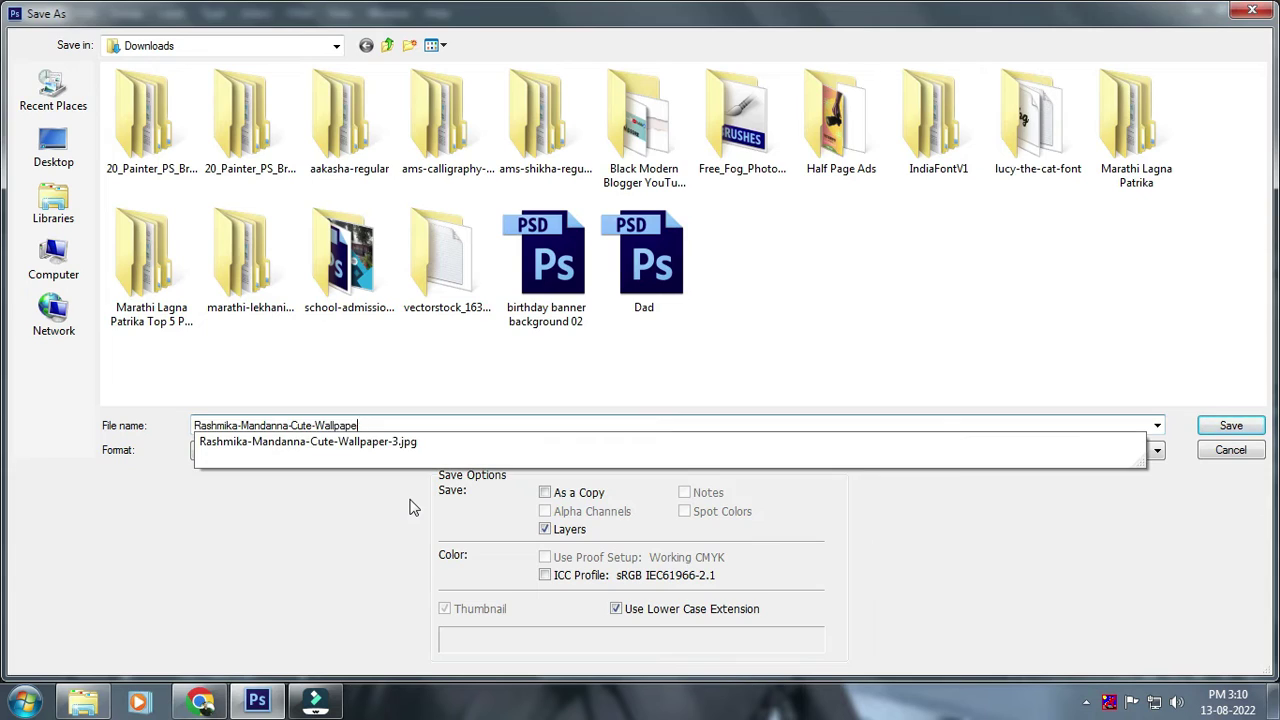
pyautogui.press('BackSpace')
pyautogui.press('BackSpace')
pyautogui.press('Return')
pyautogui.press('Return')
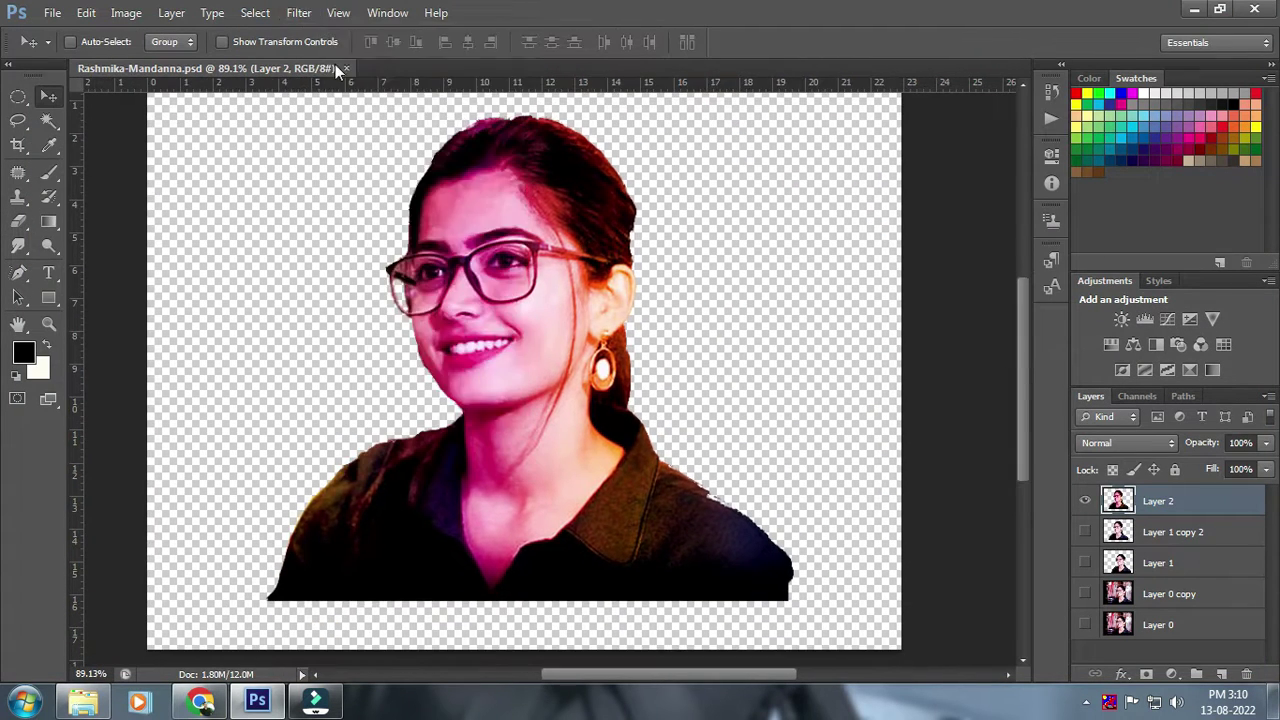
pyautogui.click(299, 12)
# Preview Unsharp Mask at 500% amount, trying Radius 1.4 and 1.5 before settling on 1.1 pixels.
pyautogui.click(600, 363)
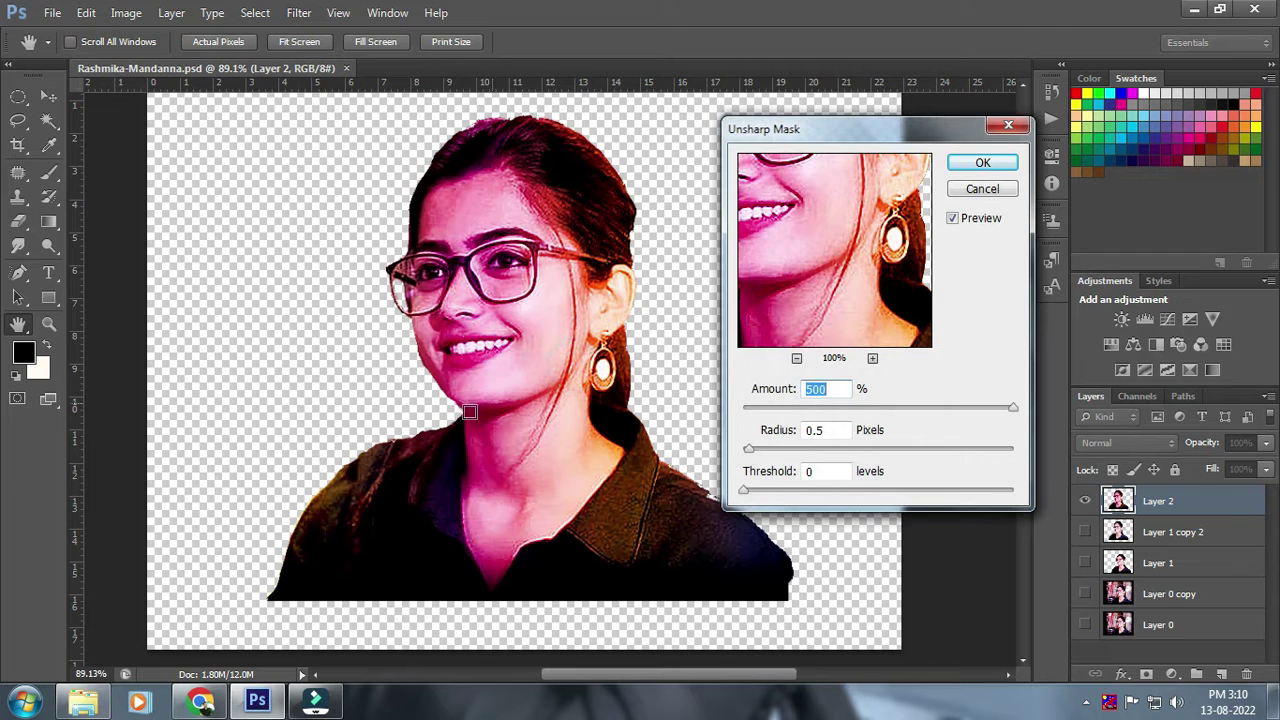
pyautogui.moveTo(757, 452); pyautogui.dragTo(760, 452)
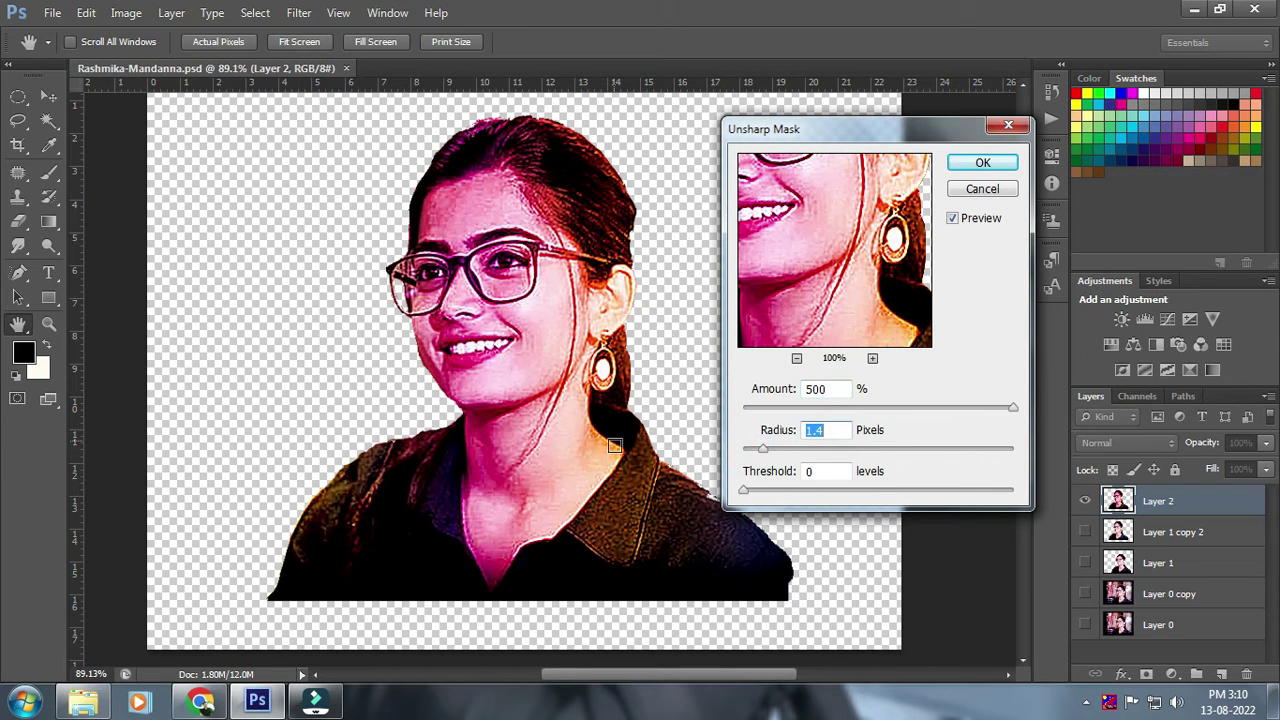
pyautogui.press('BackSpace')
pyautogui.write('.5')
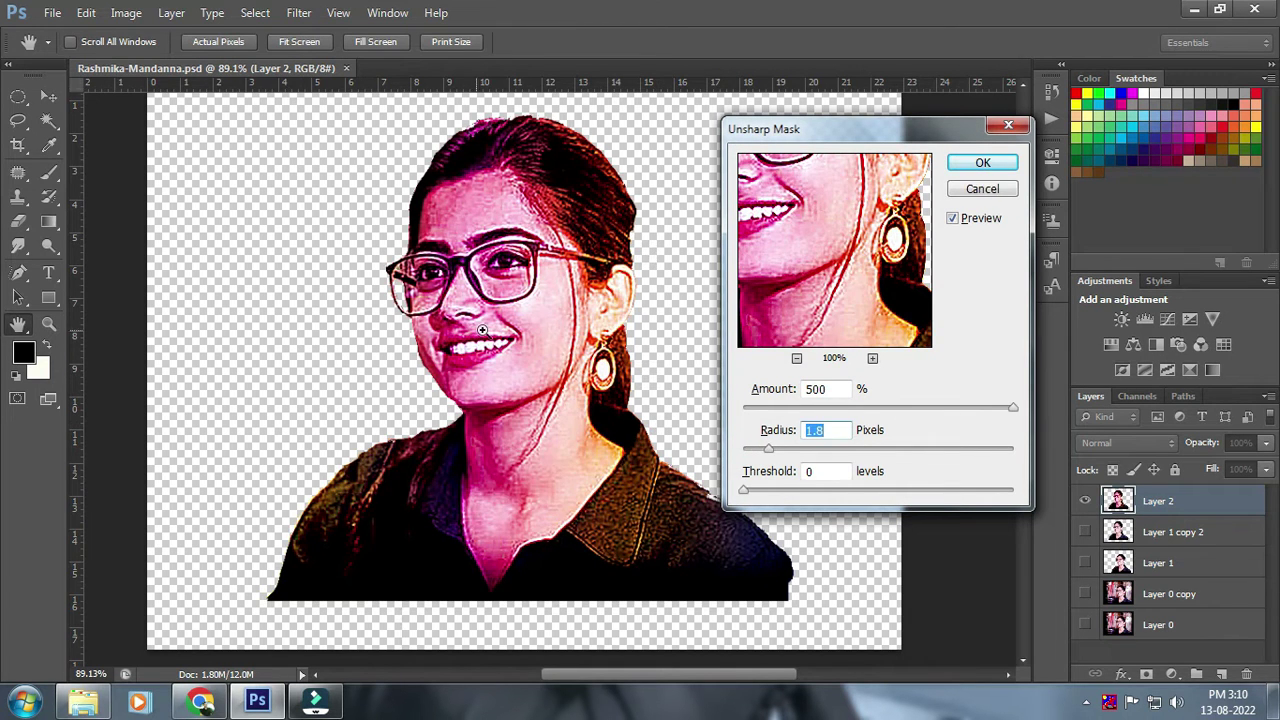
pyautogui.keyDown('ctrl'); pyautogui.click(481, 330); pyautogui.keyUp('ctrl')
pyautogui.moveTo(769, 454); pyautogui.dragTo(753, 453)
# Apply the Unsharp Mask sharpening to the cutout portrait.
pyautogui.press('Return')
pyautogui.press('v')
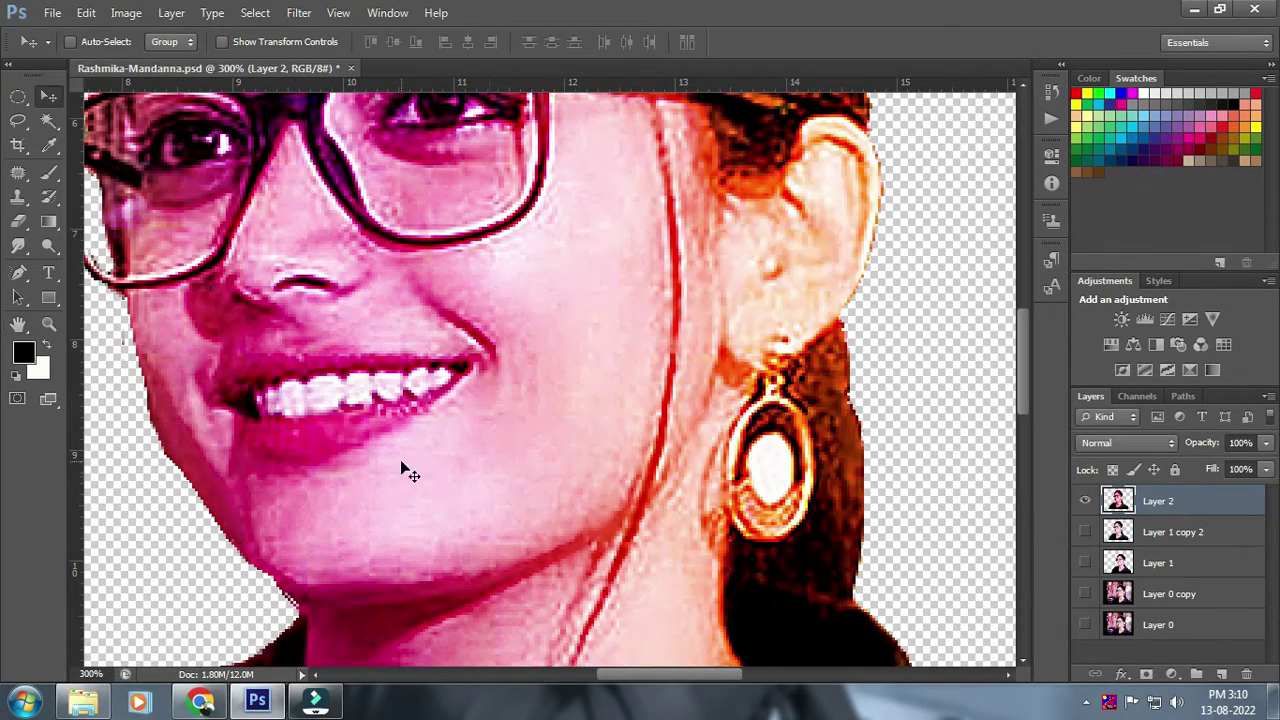
pyautogui.scroll(-5, 837, 305)
pyautogui.scroll(3, 600, 163)
pyautogui.scroll(2, 537, 221)
pyautogui.scroll(3, 537, 221)
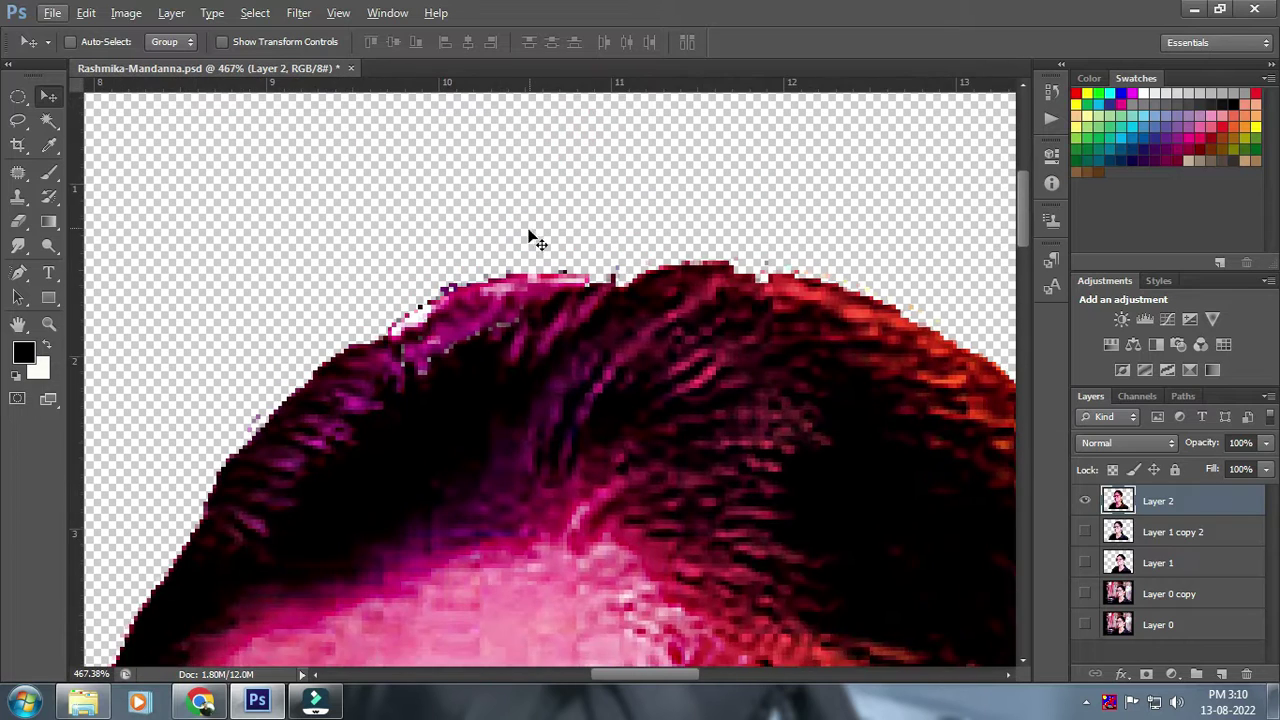
# Select the Eraser and pan the view around the face up to the top of the hair.
pyautogui.click(22, 226)
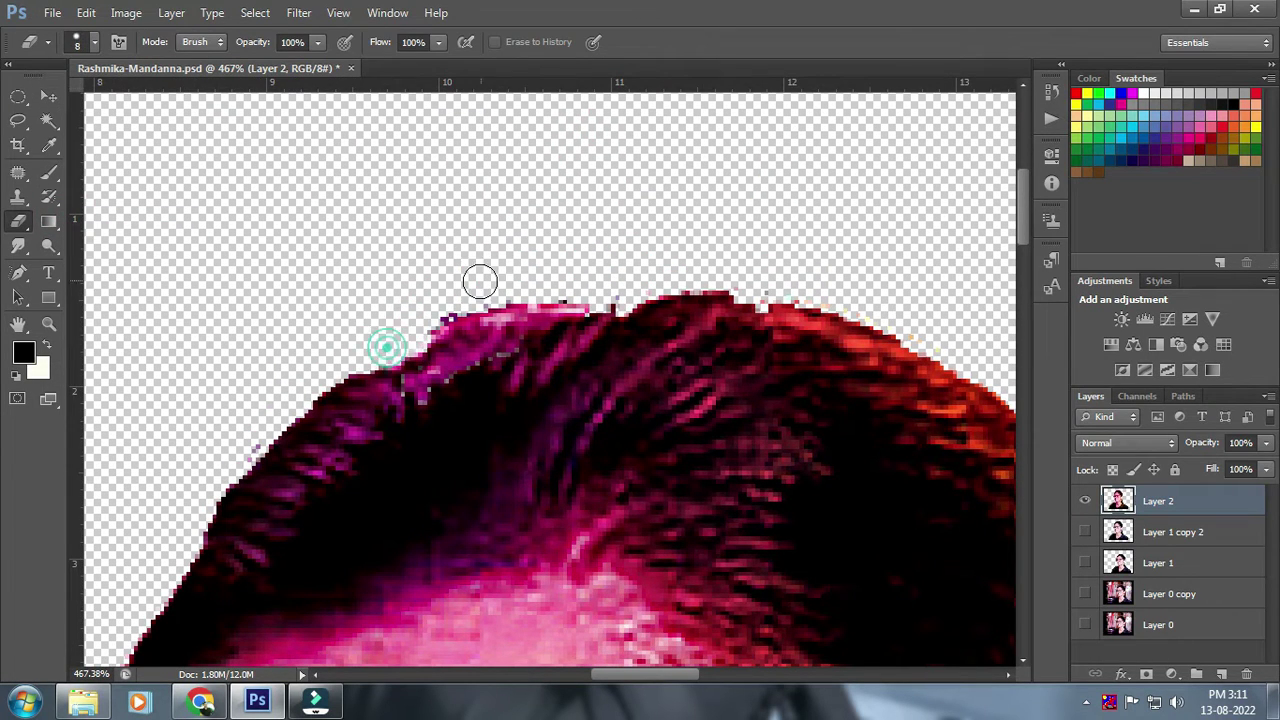
pyautogui.scroll(-3, 860, 290)
pyautogui.scroll(-2, 700, 400)
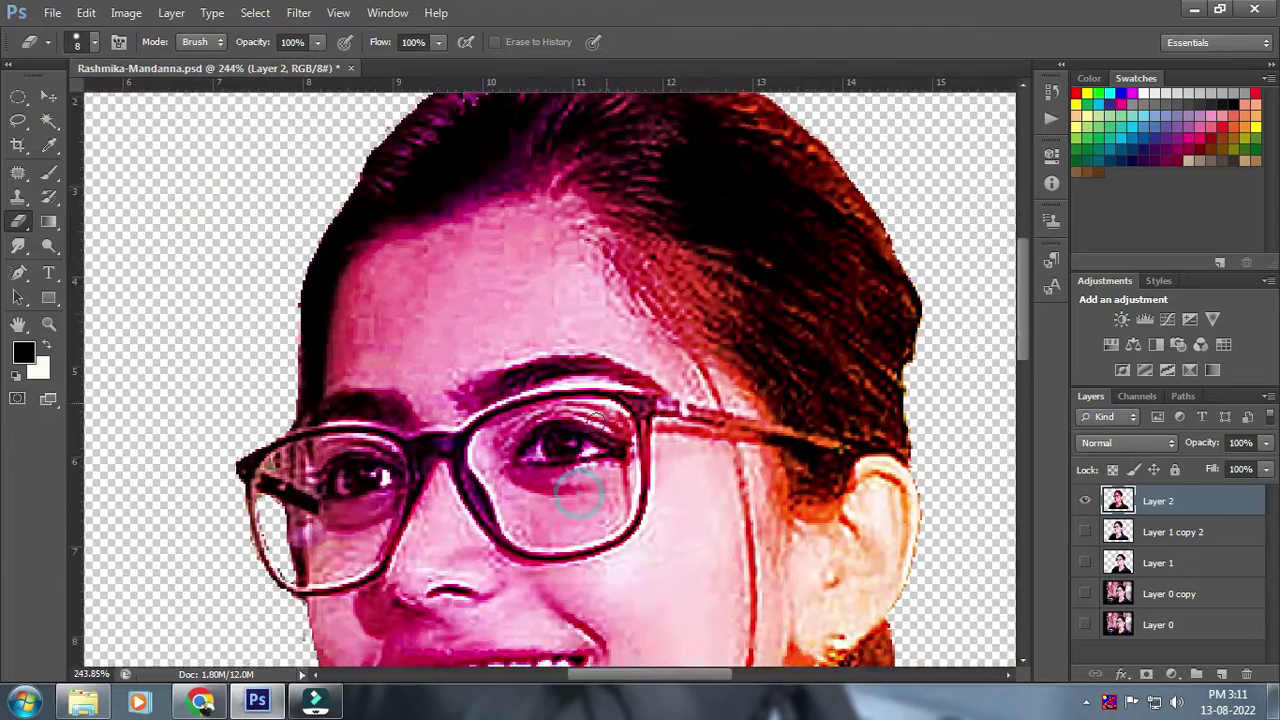
pyautogui.scroll(-2, 543, 514)
pyautogui.scroll(-1, 508, 331)
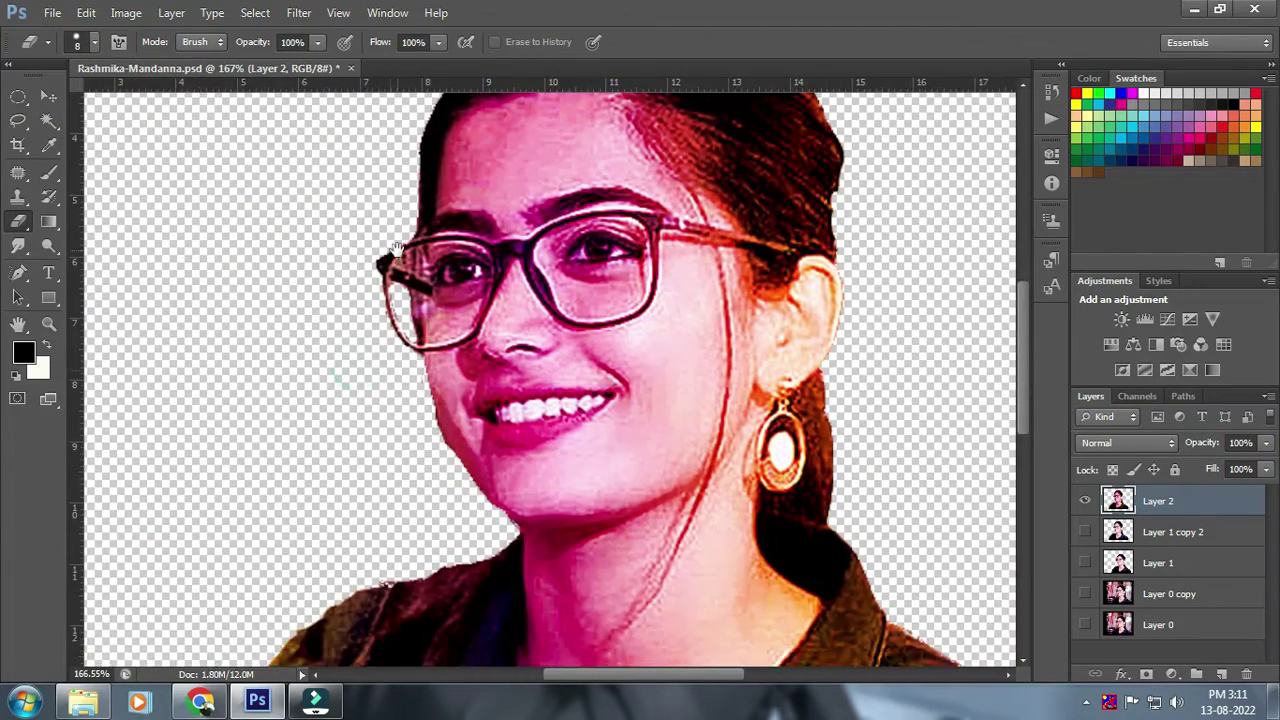
pyautogui.moveTo(330, 489); pyautogui.dragTo(265, 429)
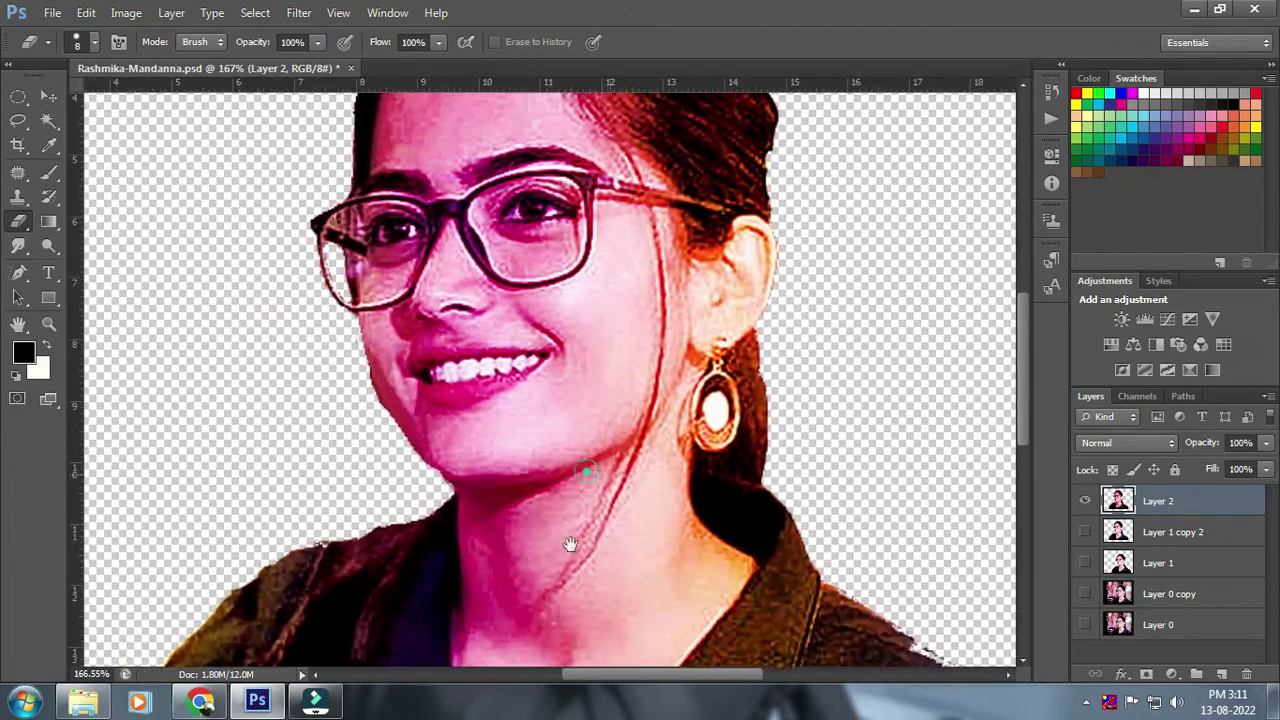
pyautogui.moveTo(570, 543); pyautogui.dragTo(480, 404)
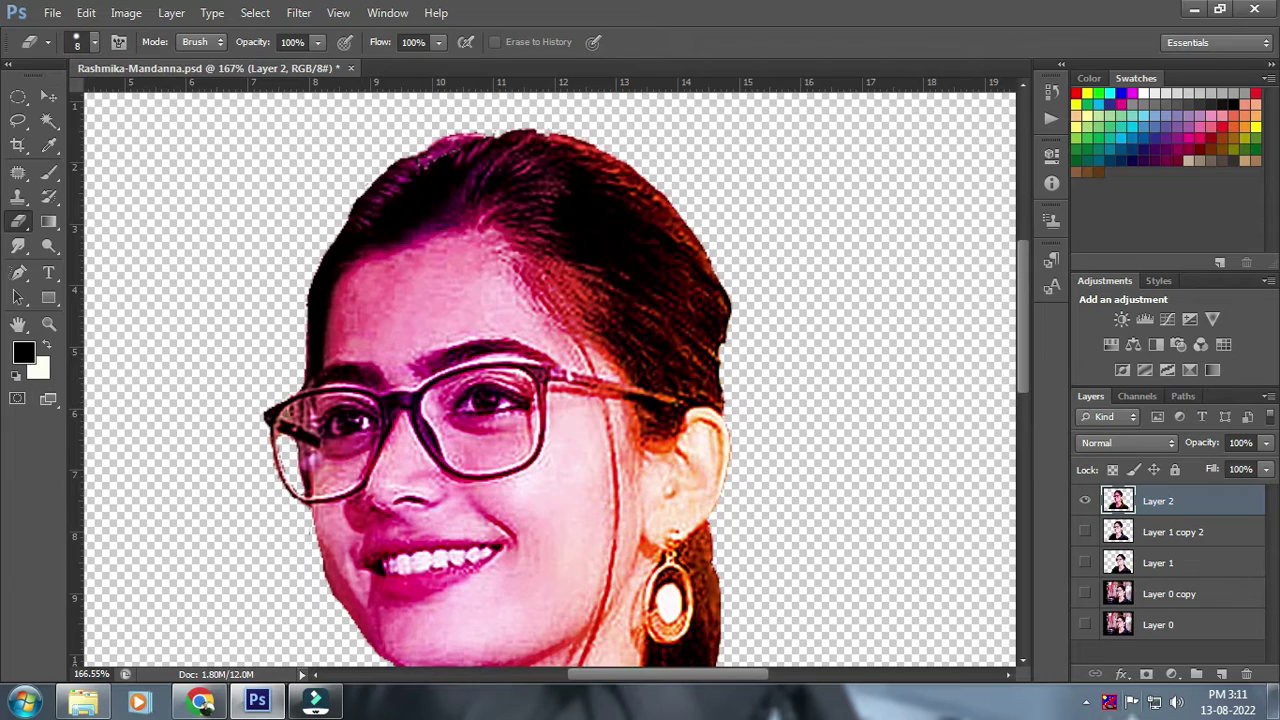
# Set the Smudge tool to a smaller 65 px brush and smudge the hair edge inward.
pyautogui.click(94, 277)
pyautogui.rightClick(460, 190)
pyautogui.scroll(-3, 690, 585)
pyautogui.scroll(-3, 690, 585)
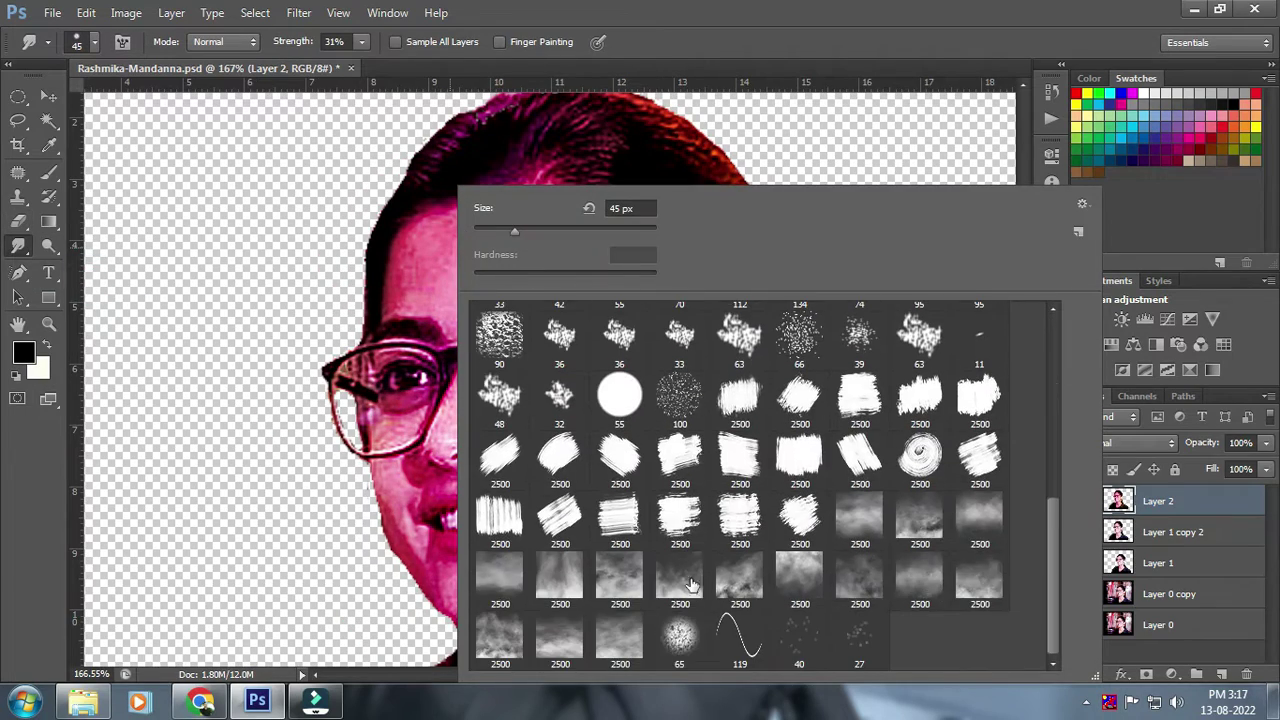
pyautogui.doubleClick(678, 640)
pyautogui.scroll(2, 608, 380)
pyautogui.scroll(2, 457, 371)
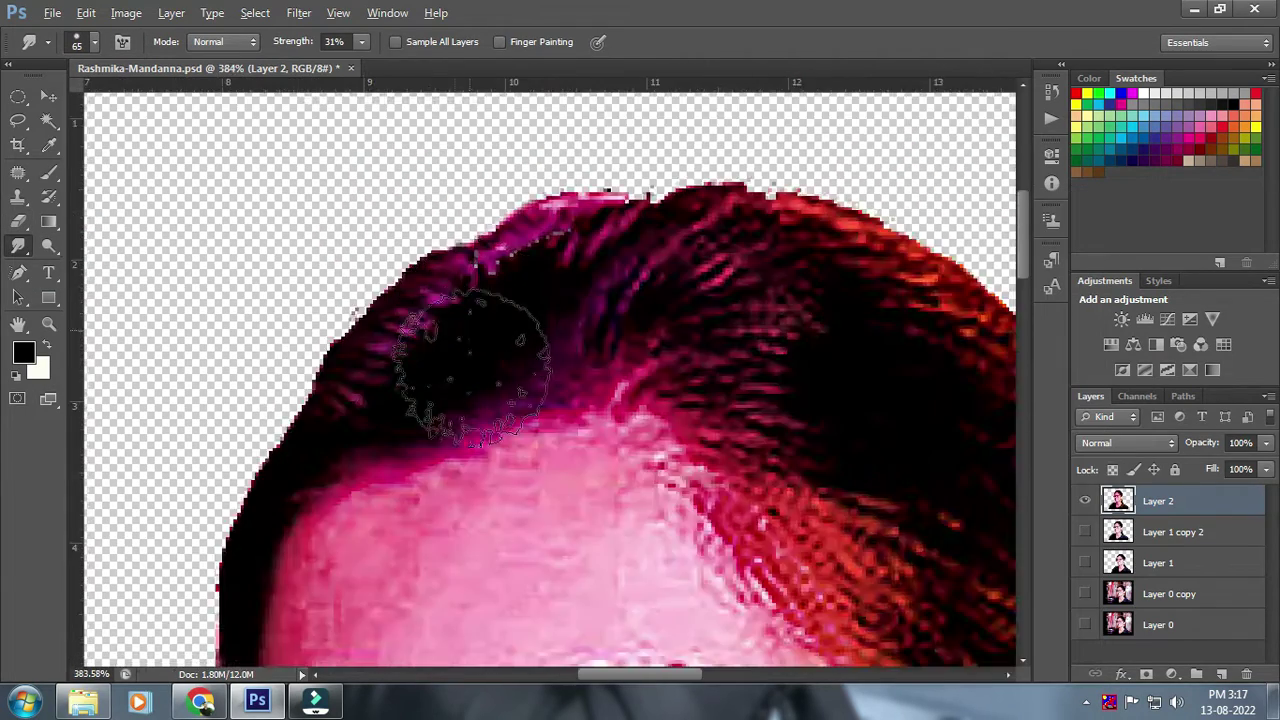
pyautogui.scroll(2, 438, 378)
pyautogui.press('[')
pyautogui.press('[')
pyautogui.press('[')
pyautogui.scroll(-2, 349, 360)
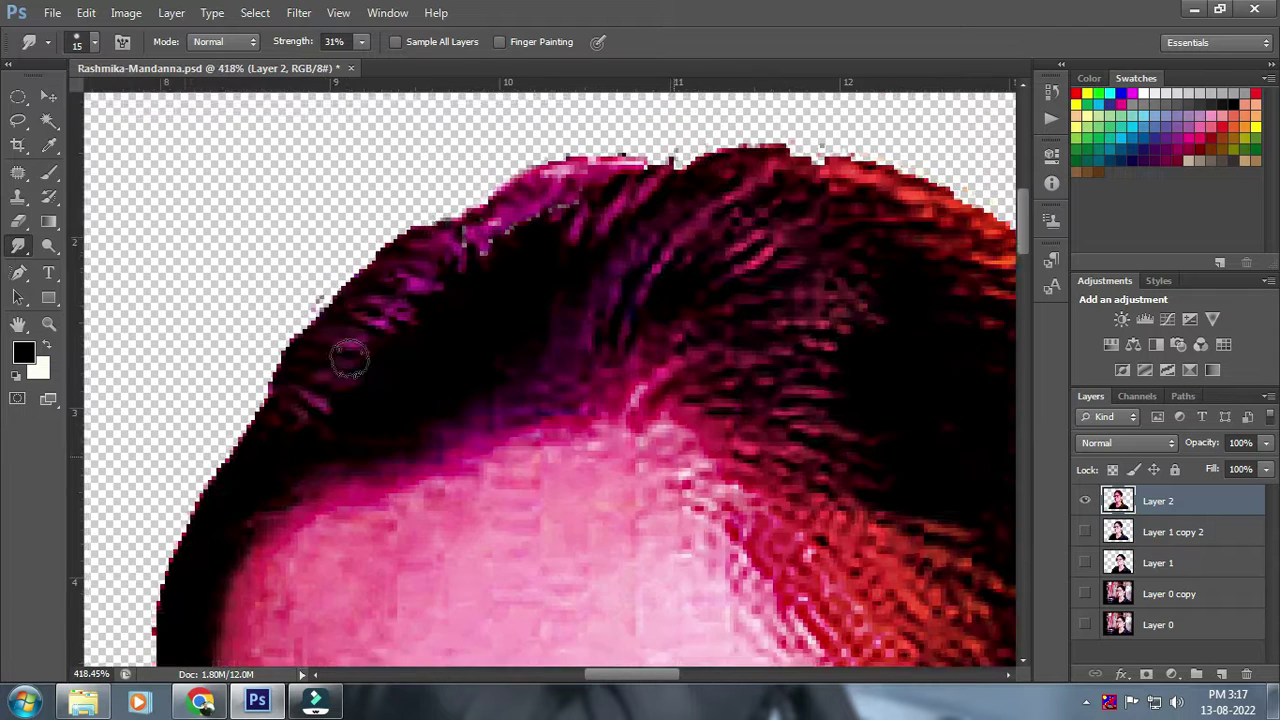
pyautogui.scroll(1, 343, 351)
pyautogui.moveTo(290, 383); pyautogui.dragTo(344, 433)
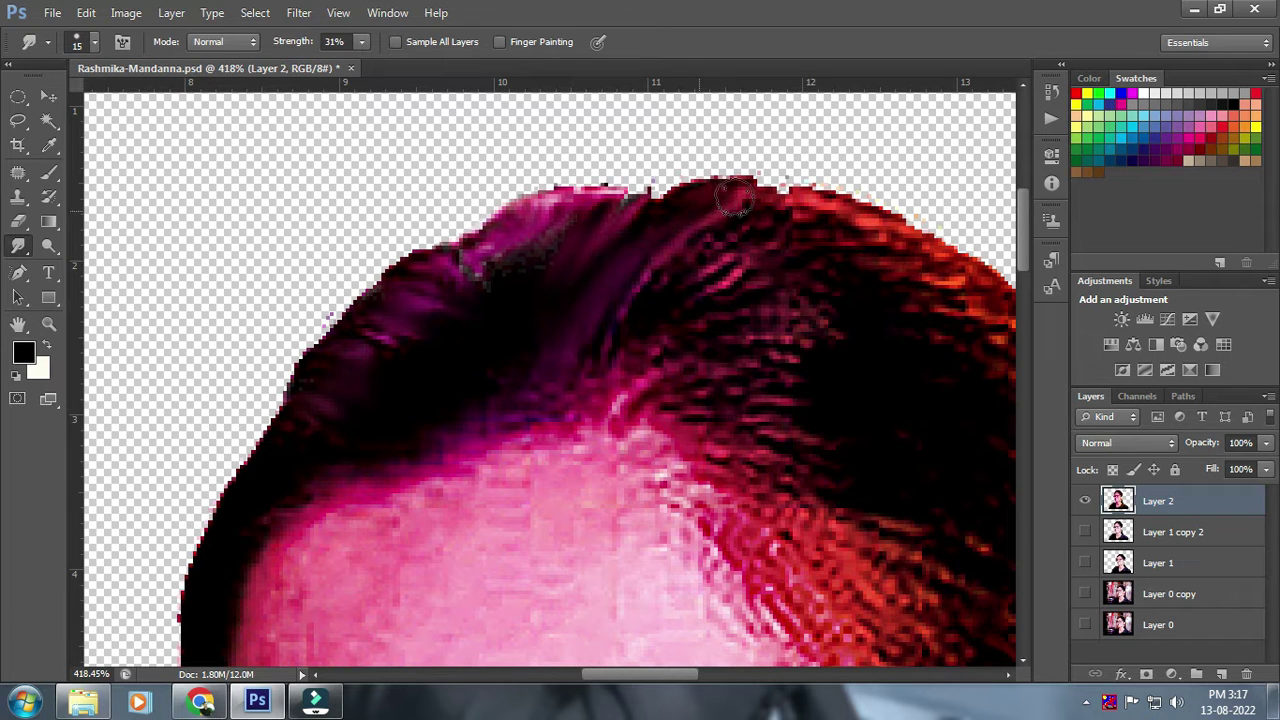
# Smudge the pink streak at the forehead hairline and the dark-red hair on the right.
pyautogui.moveTo(692, 316)
pyautogui.mouseDown()
pyautogui.moveTo(541, 330)
pyautogui.moveTo(600, 243)
pyautogui.moveTo(750, 262)
pyautogui.moveTo(893, 375)
pyautogui.moveTo(580, 349)
pyautogui.moveTo(470, 440)
pyautogui.moveTo(566, 423)
pyautogui.moveTo(738, 426)
pyautogui.mouseUp()
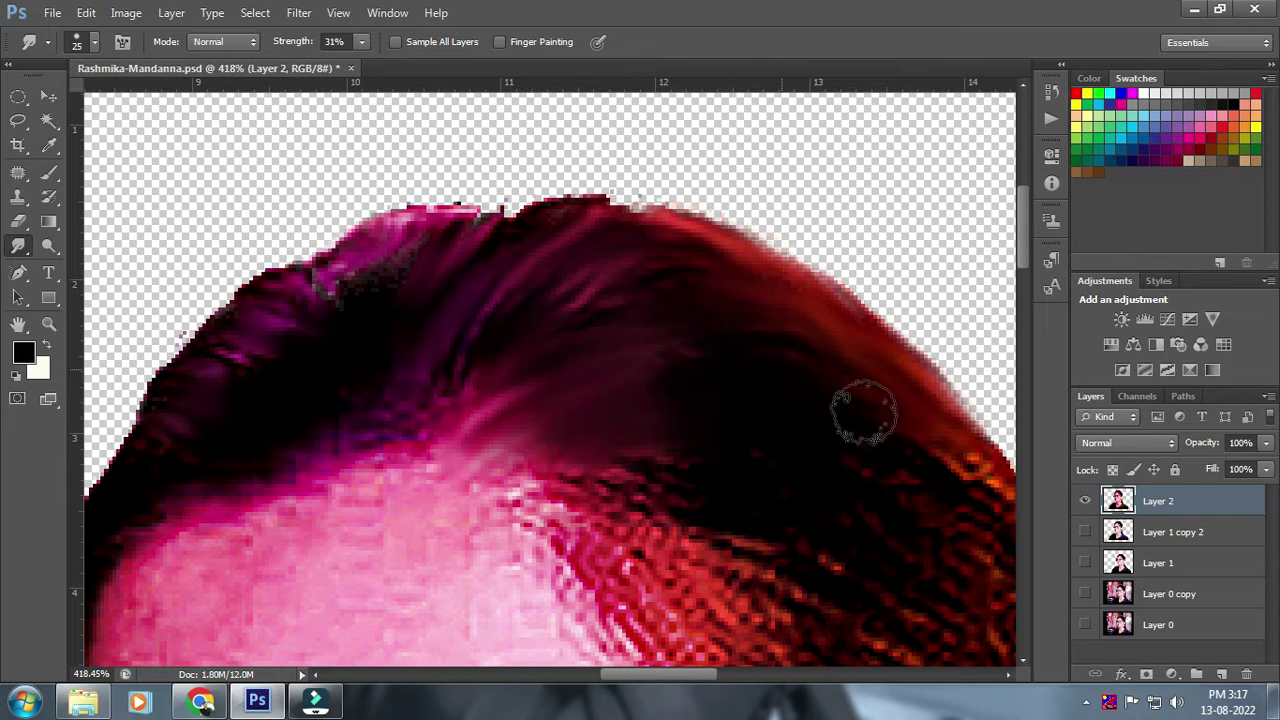
pyautogui.moveTo(866, 409); pyautogui.dragTo(772, 272)
pyautogui.moveTo(560, 475)
pyautogui.mouseDown()
pyautogui.moveTo(460, 354)
pyautogui.moveTo(555, 476)
pyautogui.mouseUp()
pyautogui.moveTo(555, 476)
pyautogui.mouseDown()
pyautogui.moveTo(497, 352)
pyautogui.moveTo(689, 370)
pyautogui.mouseUp()
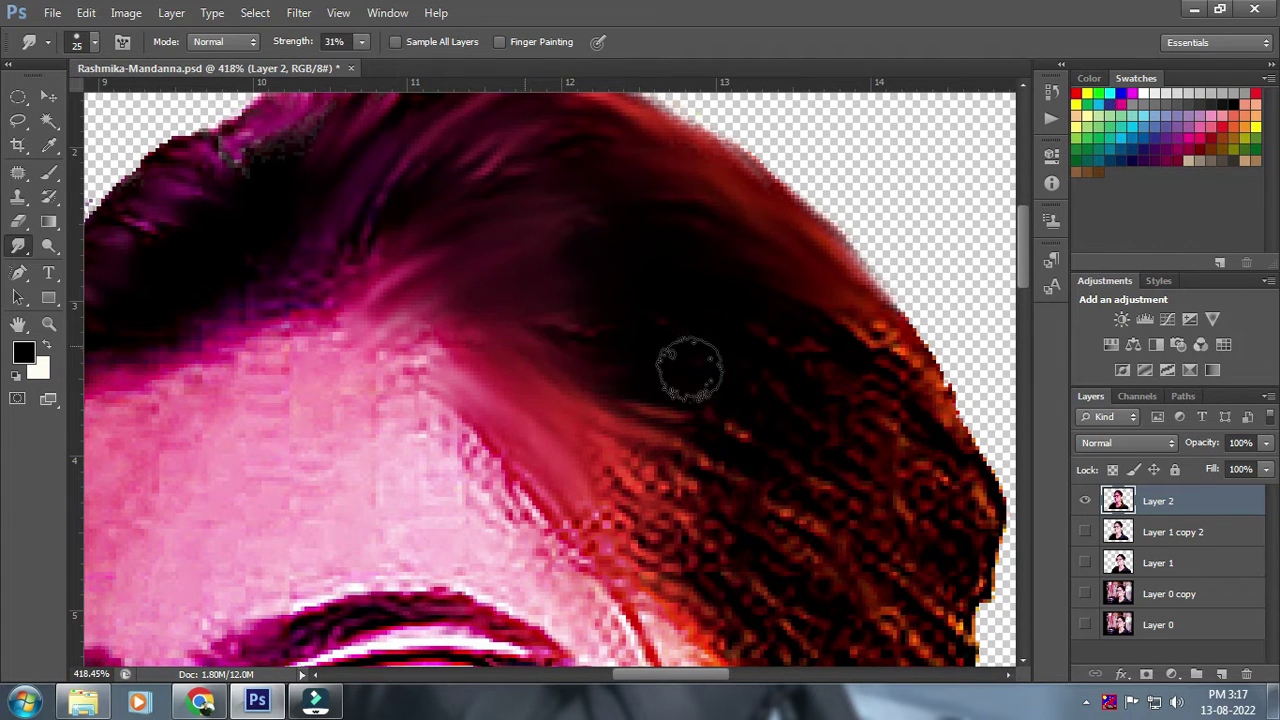
pyautogui.moveTo(908, 471); pyautogui.dragTo(878, 429)
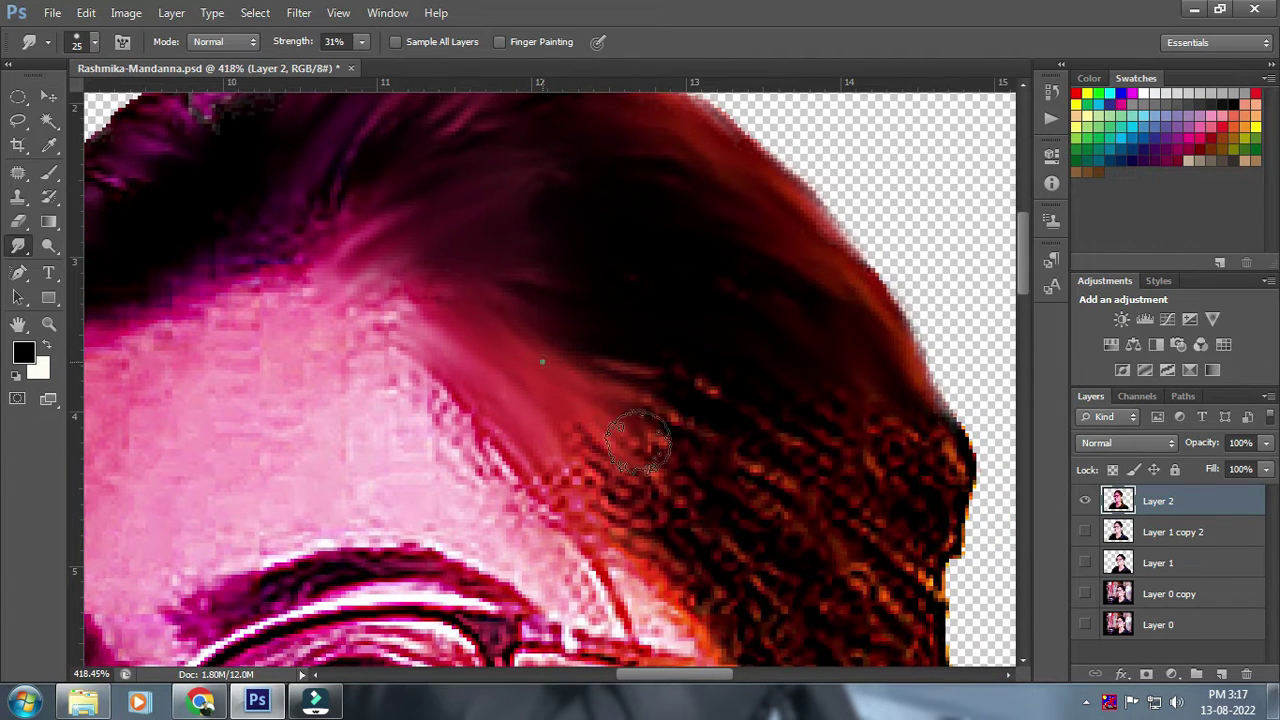
pyautogui.moveTo(727, 445)
pyautogui.mouseDown()
pyautogui.moveTo(866, 449)
pyautogui.moveTo(757, 400)
pyautogui.moveTo(920, 514)
pyautogui.moveTo(902, 571)
pyautogui.moveTo(899, 499)
pyautogui.mouseUp()
pyautogui.moveTo(569, 366)
pyautogui.mouseDown()
pyautogui.moveTo(520, 337)
pyautogui.moveTo(677, 449)
pyautogui.moveTo(770, 435)
pyautogui.moveTo(891, 457)
pyautogui.moveTo(826, 317)
pyautogui.mouseUp()
pyautogui.moveTo(600, 357)
pyautogui.mouseDown()
pyautogui.moveTo(708, 430)
pyautogui.moveTo(800, 443)
pyautogui.moveTo(843, 385)
pyautogui.mouseUp()
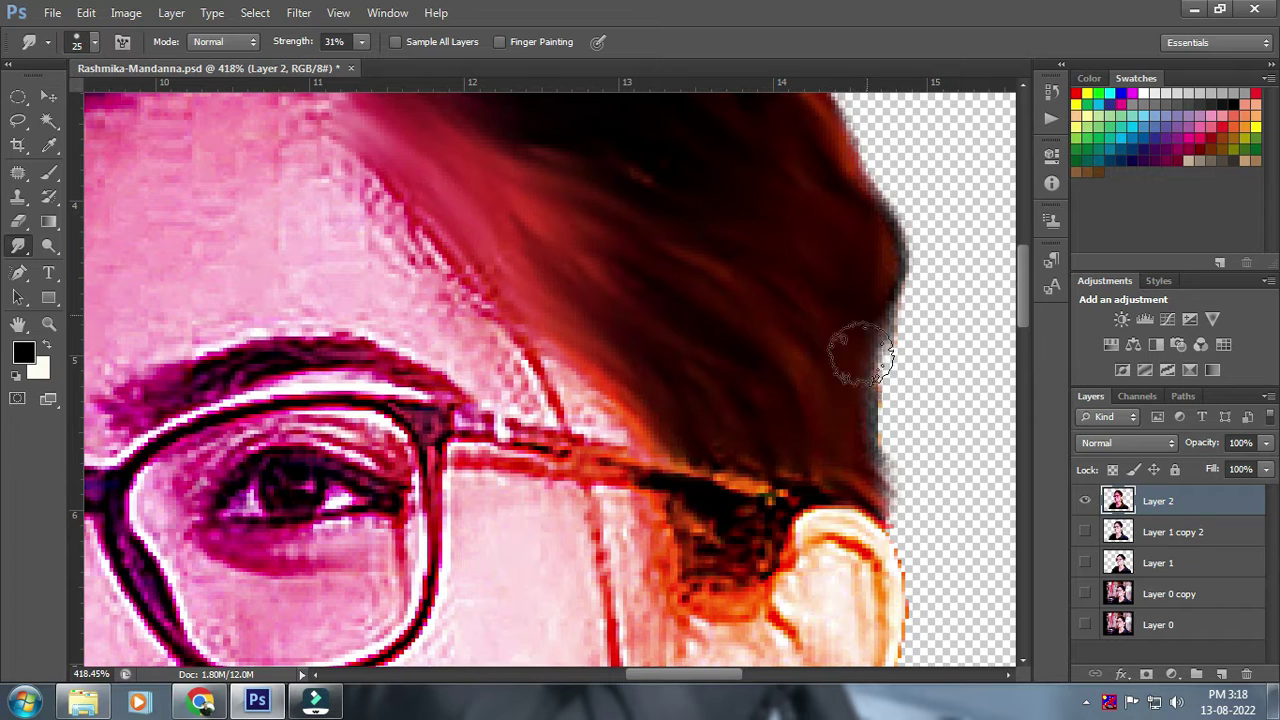
# Smudge the pink forehead skin smooth and blend the hair streaks into it.
pyautogui.moveTo(700, 436); pyautogui.dragTo(757, 344)
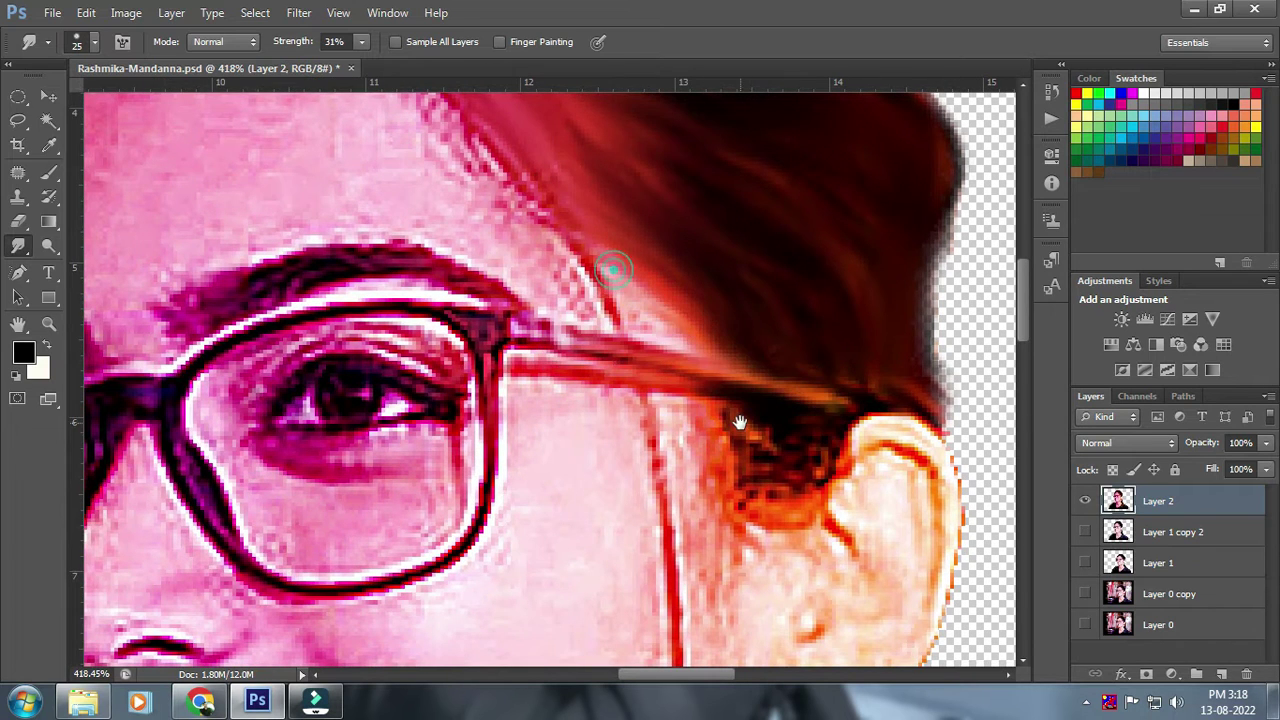
pyautogui.moveTo(330, 370); pyautogui.dragTo(789, 544)
pyautogui.moveTo(628, 226)
pyautogui.mouseDown()
pyautogui.moveTo(640, 191)
pyautogui.moveTo(457, 366)
pyautogui.moveTo(533, 372)
pyautogui.mouseUp()
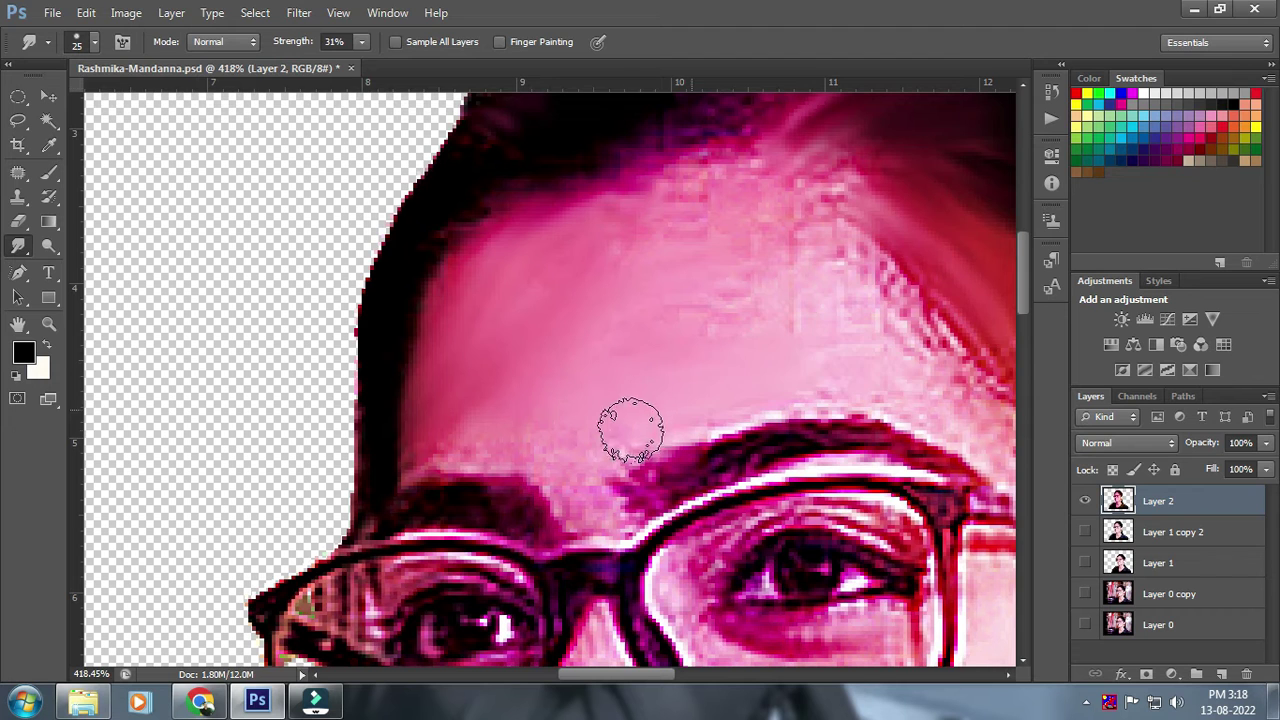
pyautogui.moveTo(833, 287)
pyautogui.mouseDown()
pyautogui.moveTo(920, 349)
pyautogui.moveTo(638, 273)
pyautogui.mouseUp()
pyautogui.moveTo(737, 337); pyautogui.dragTo(705, 354)
pyautogui.moveTo(457, 174); pyautogui.dragTo(523, 354)
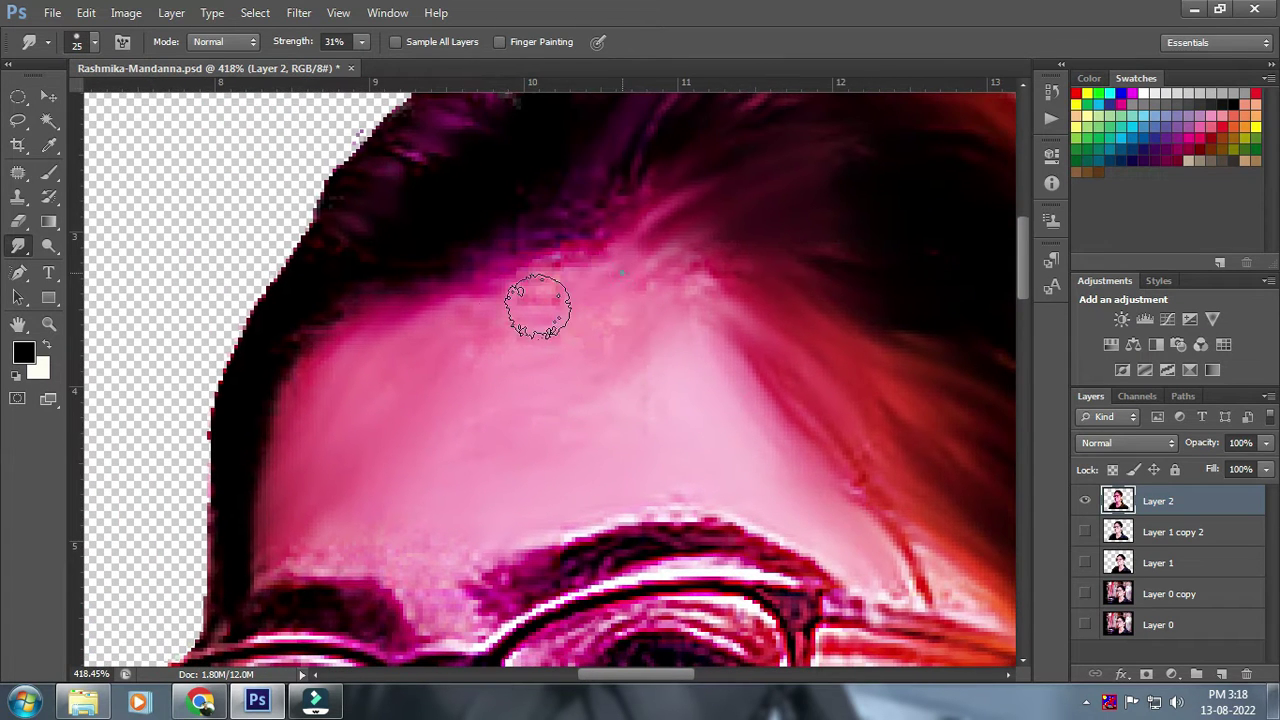
pyautogui.moveTo(508, 266)
pyautogui.mouseDown()
pyautogui.moveTo(566, 257)
pyautogui.moveTo(608, 286)
pyautogui.moveTo(751, 266)
pyautogui.moveTo(463, 336)
pyautogui.mouseUp()
pyautogui.moveTo(325, 522)
pyautogui.mouseDown()
pyautogui.moveTo(427, 578)
pyautogui.moveTo(663, 471)
pyautogui.moveTo(614, 500)
pyautogui.moveTo(646, 400)
pyautogui.mouseUp()
# Smudge the hair edge along the forehead and the eyebrow above the glasses.
pyautogui.scroll(-2, 826, 461)
pyautogui.scroll(-2, 529, 380)
pyautogui.scroll(2, 500, 374)
pyautogui.scroll(2, 571, 400)
pyautogui.moveTo(499, 468); pyautogui.dragTo(512, 566)
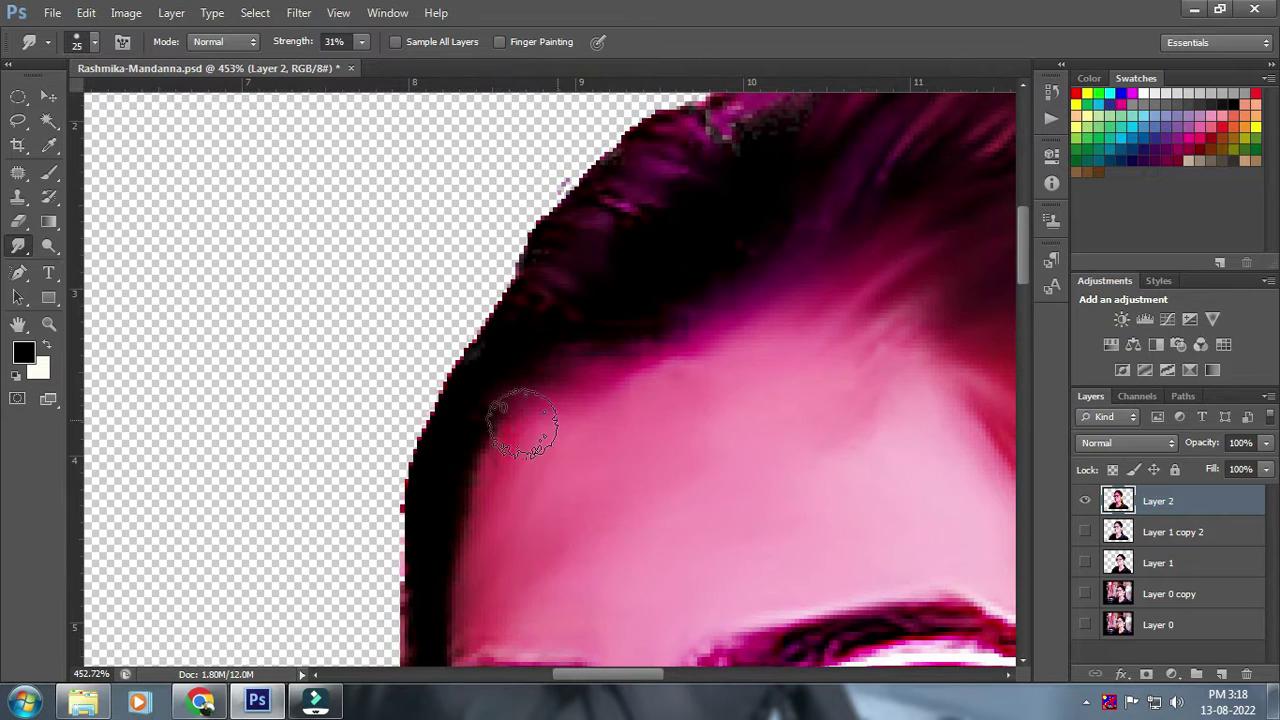
pyautogui.moveTo(507, 357)
pyautogui.mouseDown()
pyautogui.moveTo(434, 508)
pyautogui.moveTo(351, 608)
pyautogui.mouseUp()
pyautogui.moveTo(419, 470)
pyautogui.mouseDown()
pyautogui.moveTo(423, 366)
pyautogui.moveTo(420, 420)
pyautogui.mouseUp()
pyautogui.moveTo(410, 541); pyautogui.dragTo(423, 400)
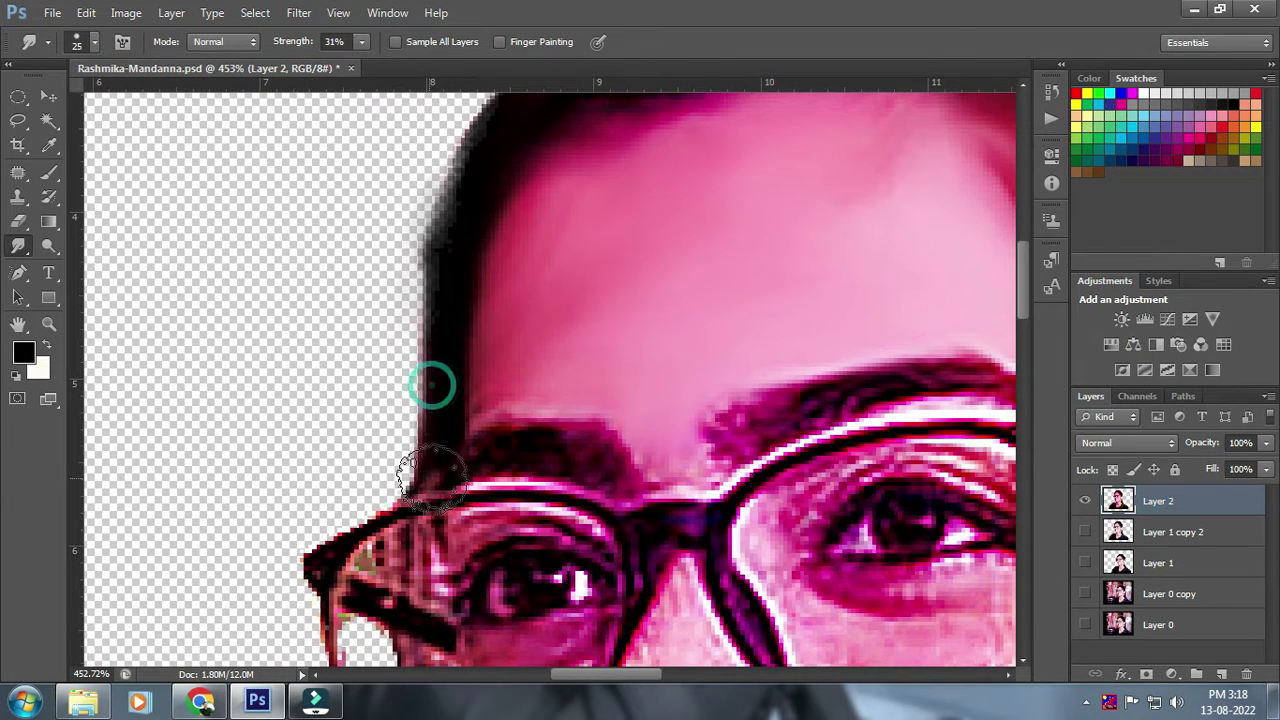
pyautogui.moveTo(585, 487)
pyautogui.mouseDown()
pyautogui.moveTo(571, 457)
pyautogui.moveTo(528, 437)
pyautogui.moveTo(600, 450)
pyautogui.moveTo(623, 437)
pyautogui.mouseUp()
# Smudge the eyebrow, upper and lower eyelids, and the skin beside the nose.
pyautogui.scroll(-2, 623, 436)
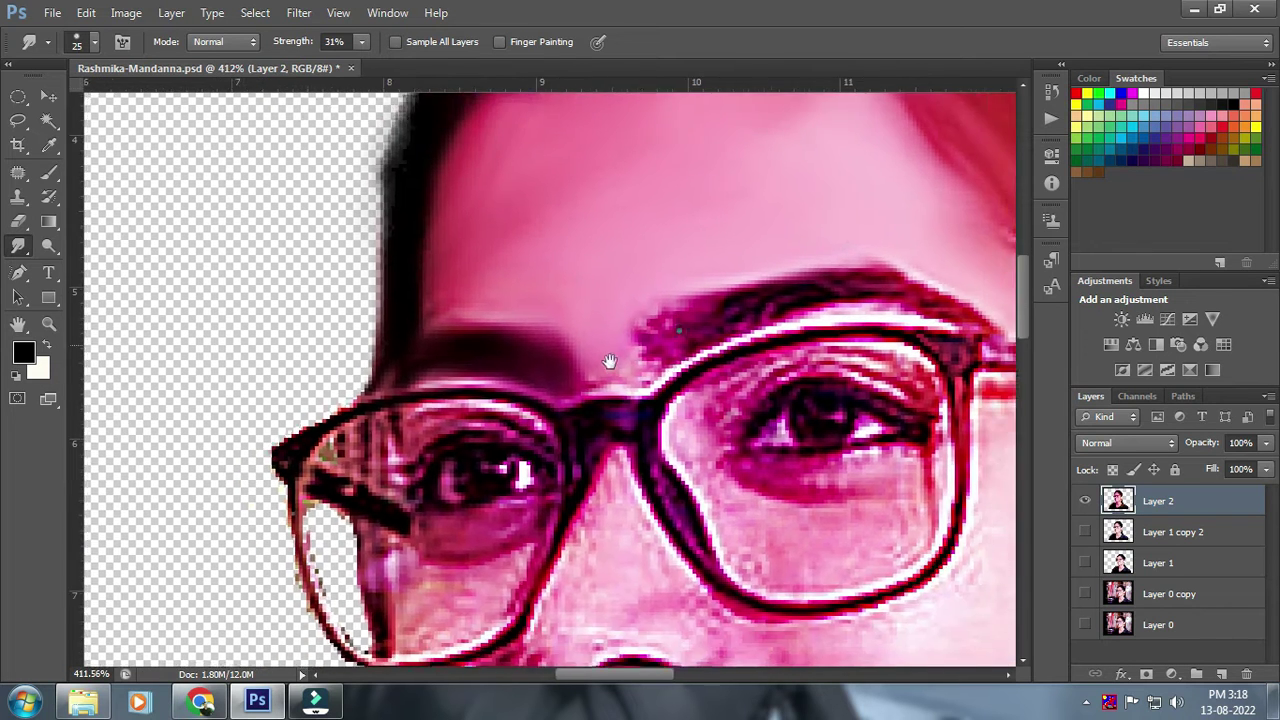
pyautogui.scroll(1, 522, 420)
pyautogui.moveTo(543, 422)
pyautogui.mouseDown()
pyautogui.moveTo(671, 380)
pyautogui.moveTo(786, 400)
pyautogui.moveTo(820, 460)
pyautogui.moveTo(765, 385)
pyautogui.moveTo(729, 500)
pyautogui.moveTo(748, 451)
pyautogui.moveTo(614, 583)
pyautogui.moveTo(626, 589)
pyautogui.moveTo(466, 515)
pyautogui.moveTo(466, 375)
pyautogui.moveTo(608, 320)
pyautogui.mouseUp()
pyautogui.moveTo(542, 372)
pyautogui.mouseDown()
pyautogui.moveTo(600, 350)
pyautogui.moveTo(715, 360)
pyautogui.moveTo(698, 370)
pyautogui.mouseUp()
pyautogui.moveTo(716, 440)
pyautogui.mouseDown()
pyautogui.moveTo(557, 486)
pyautogui.moveTo(666, 449)
pyautogui.moveTo(529, 478)
pyautogui.moveTo(560, 524)
pyautogui.mouseUp()
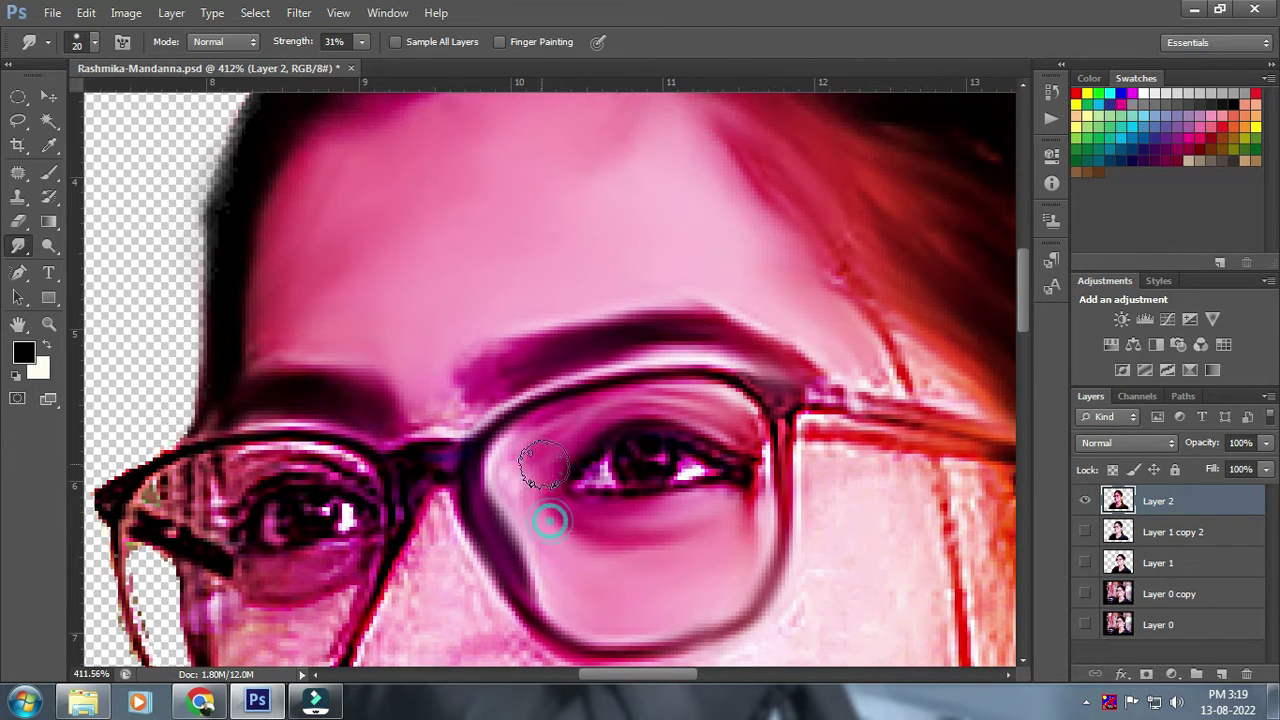
pyautogui.moveTo(457, 615)
pyautogui.mouseDown()
pyautogui.moveTo(574, 494)
pyautogui.moveTo(532, 435)
pyautogui.mouseUp()
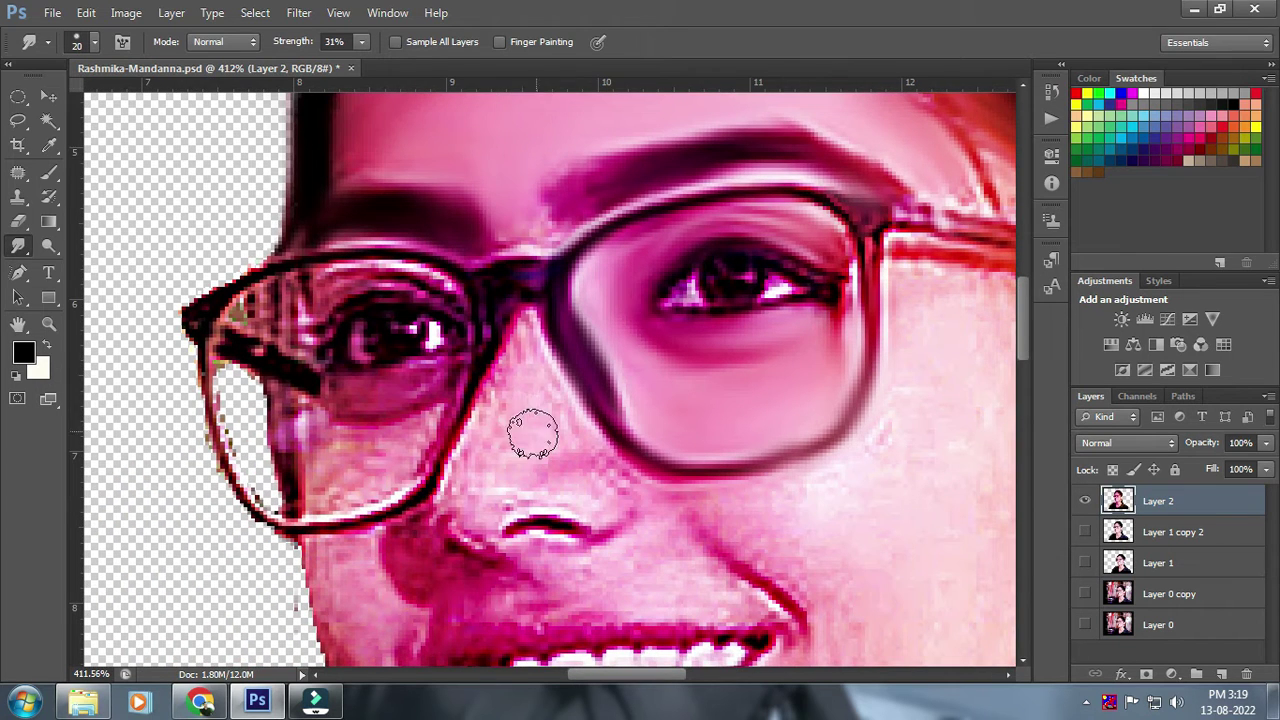
pyautogui.moveTo(512, 374)
pyautogui.mouseDown()
pyautogui.moveTo(480, 443)
pyautogui.moveTo(479, 539)
pyautogui.mouseUp()
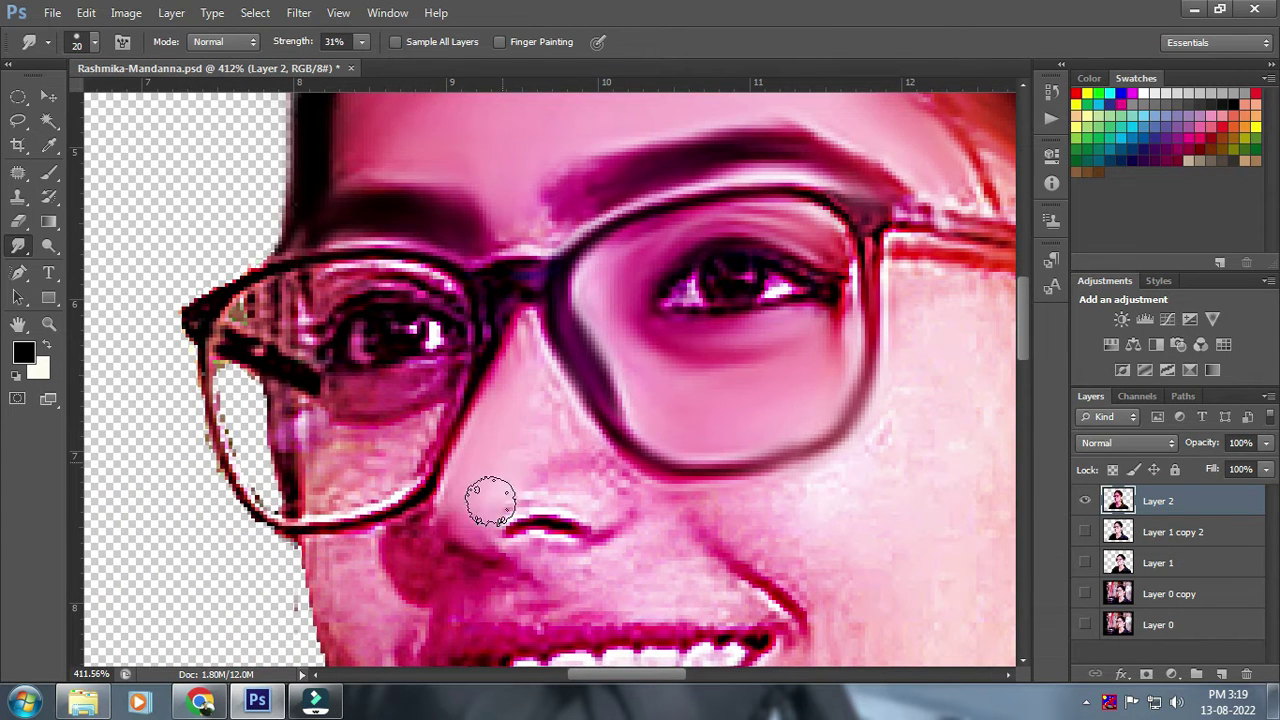
pyautogui.moveTo(548, 495); pyautogui.dragTo(541, 383)
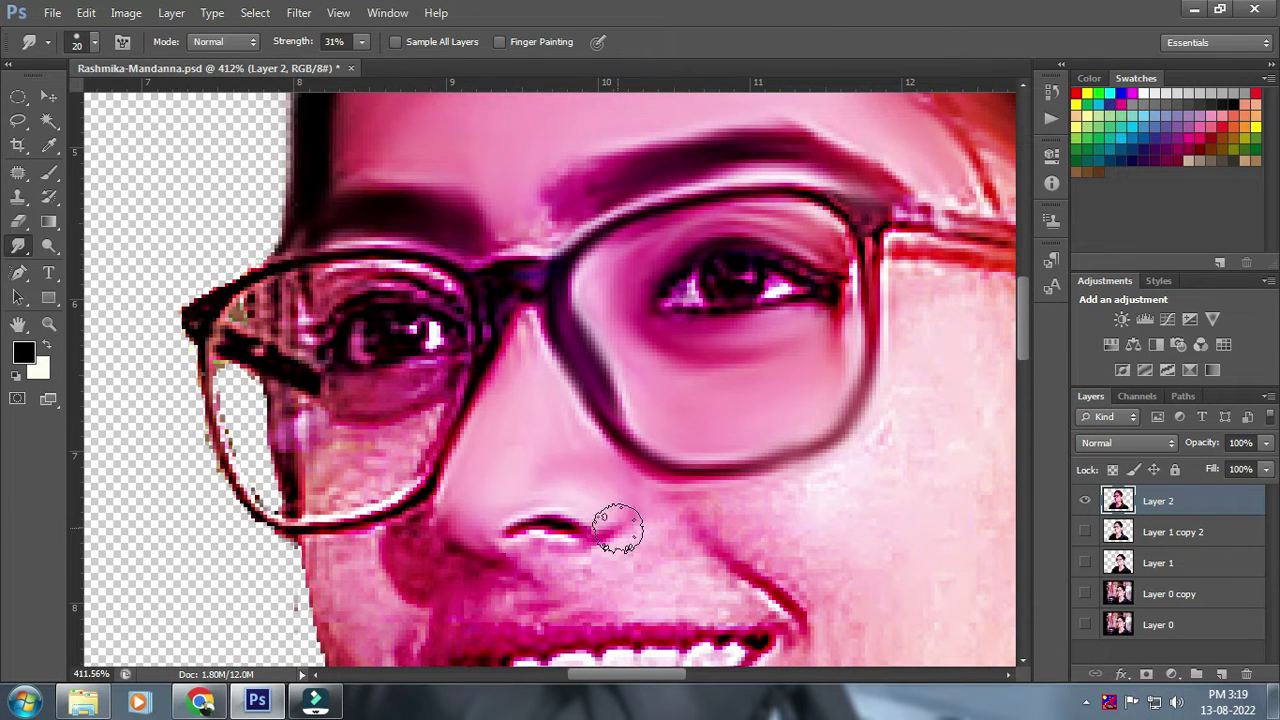
# With a larger brush, smooth the smile crease, lip edge and dark smear on the chin.
pyautogui.moveTo(658, 512); pyautogui.dragTo(604, 470)
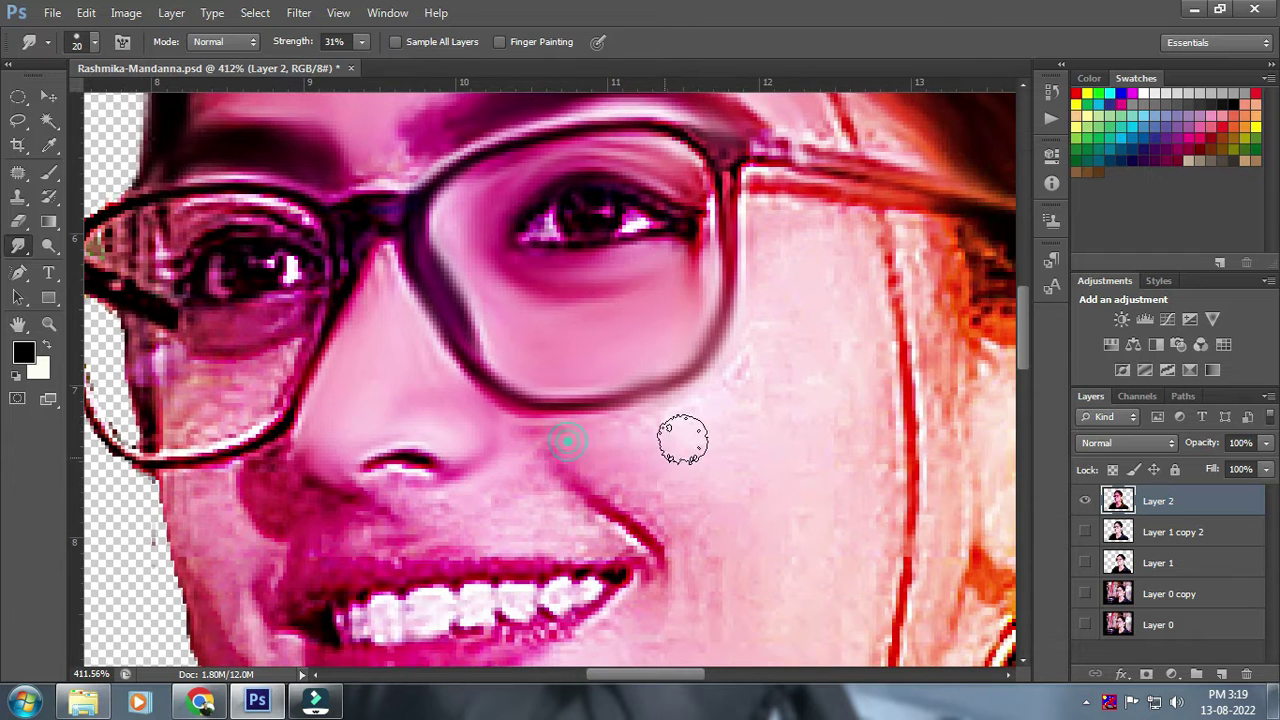
pyautogui.press(']')
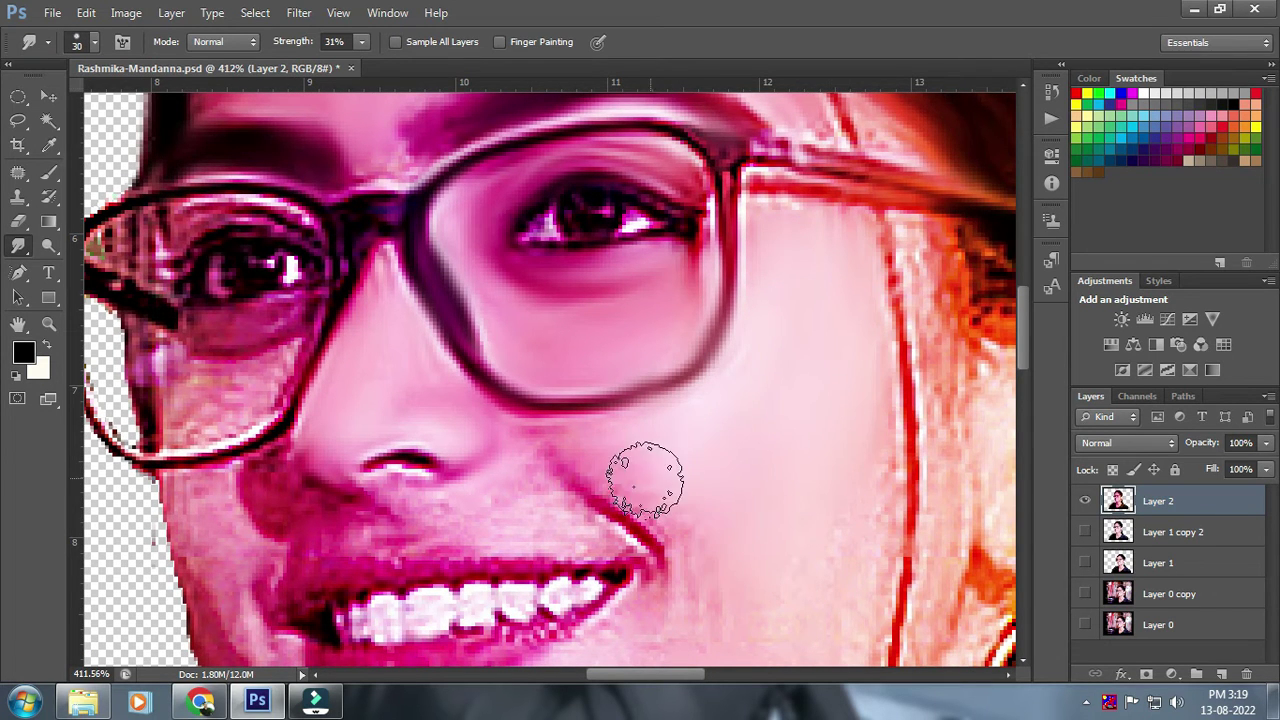
pyautogui.moveTo(569, 472); pyautogui.dragTo(659, 547)
pyautogui.moveTo(583, 530); pyautogui.dragTo(420, 535)
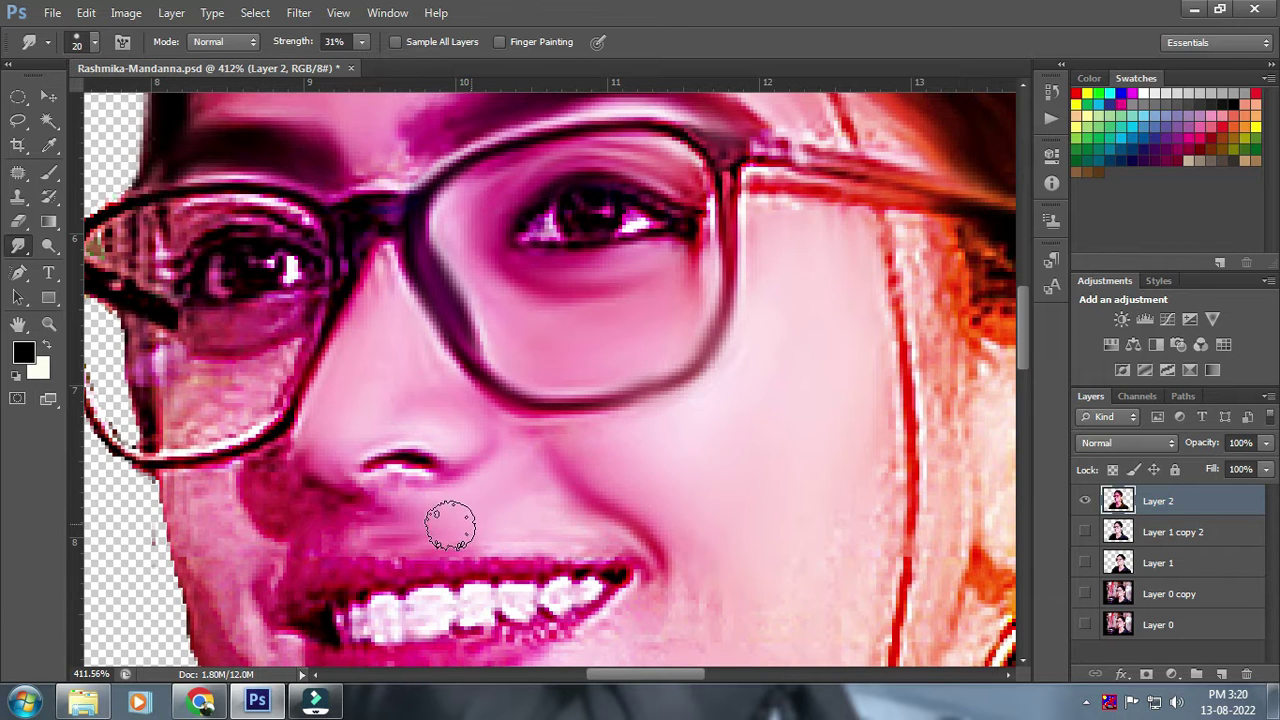
pyautogui.moveTo(464, 524); pyautogui.dragTo(669, 464)
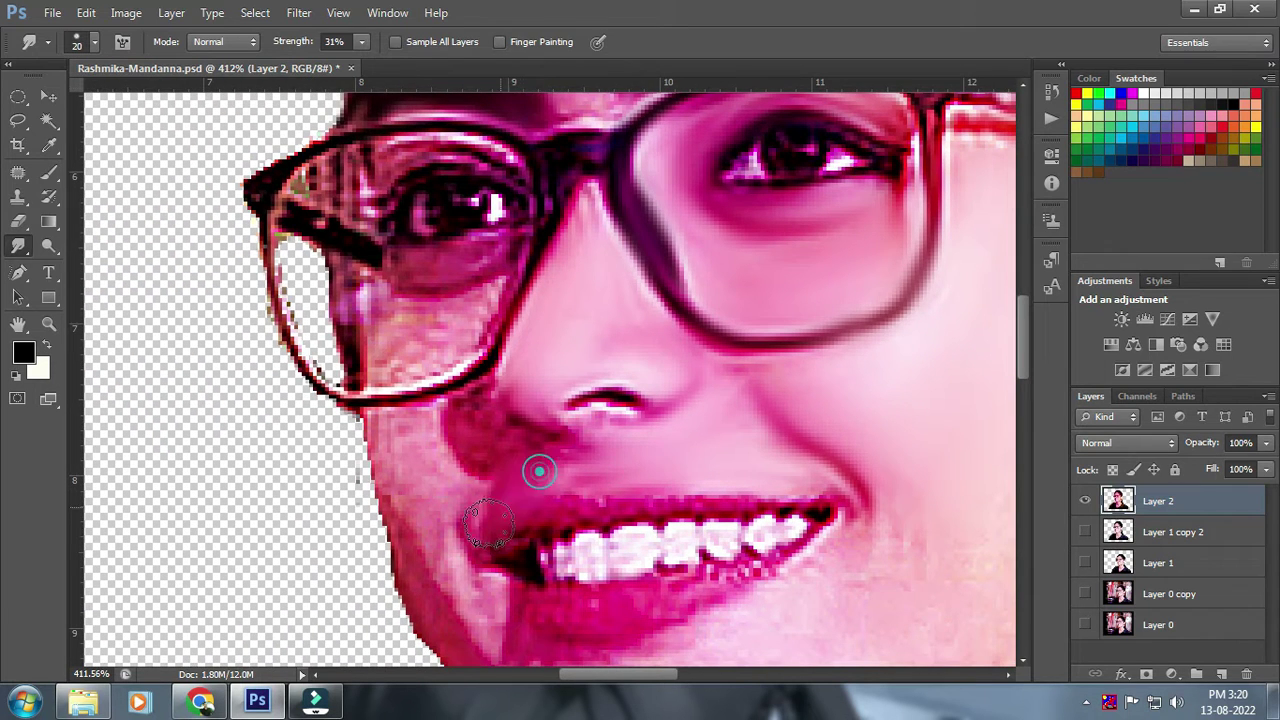
pyautogui.moveTo(537, 518)
pyautogui.mouseDown()
pyautogui.moveTo(749, 523)
pyautogui.moveTo(705, 465)
pyautogui.moveTo(620, 522)
pyautogui.mouseUp()
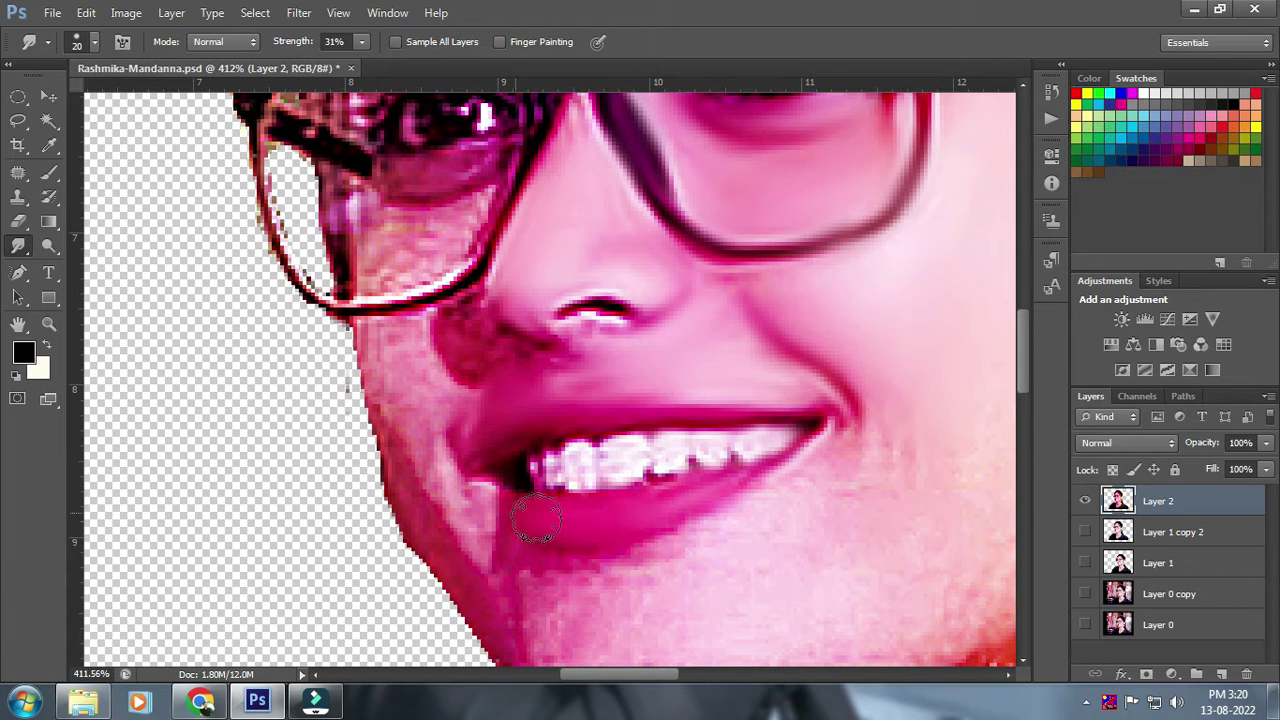
pyautogui.moveTo(507, 577)
pyautogui.mouseDown()
pyautogui.moveTo(460, 515)
pyautogui.moveTo(619, 553)
pyautogui.mouseUp()
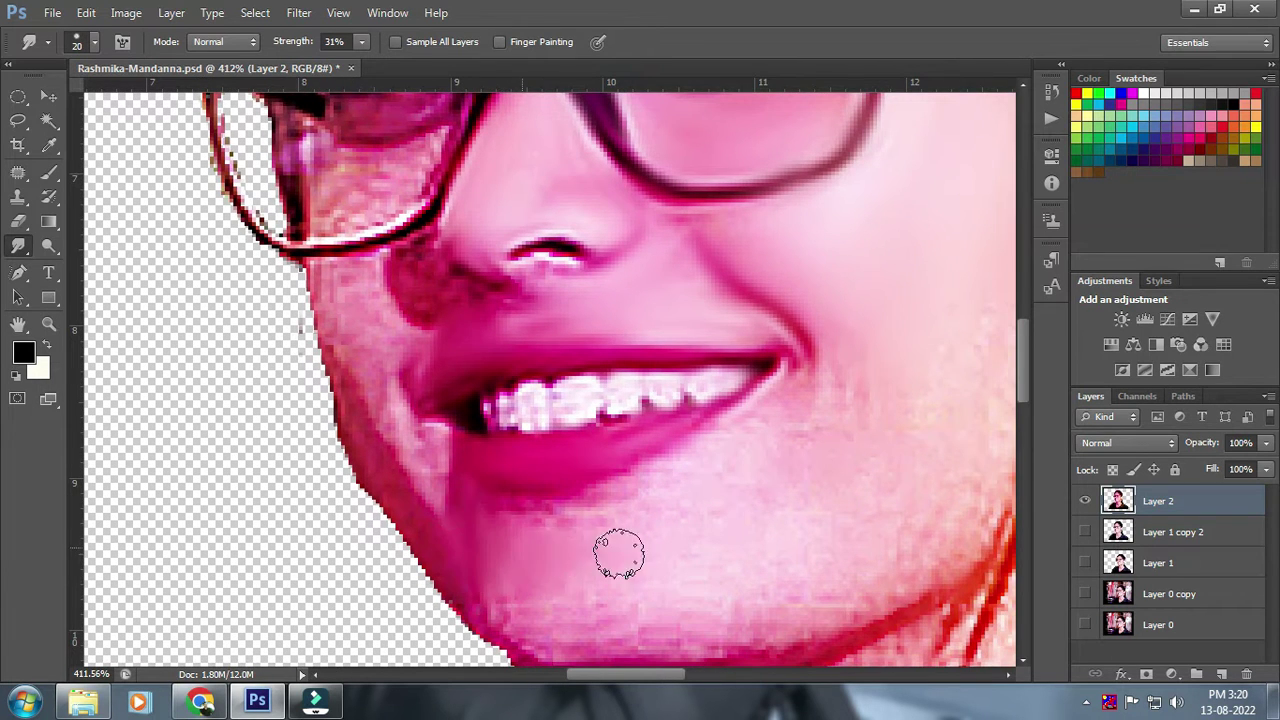
pyautogui.moveTo(525, 535)
pyautogui.mouseDown()
pyautogui.moveTo(643, 514)
pyautogui.moveTo(509, 534)
pyautogui.mouseUp()
# Enlarge the smudge brush and soften the cheek, jaw edge and red jaw line beside the ear.
pyautogui.press(']')
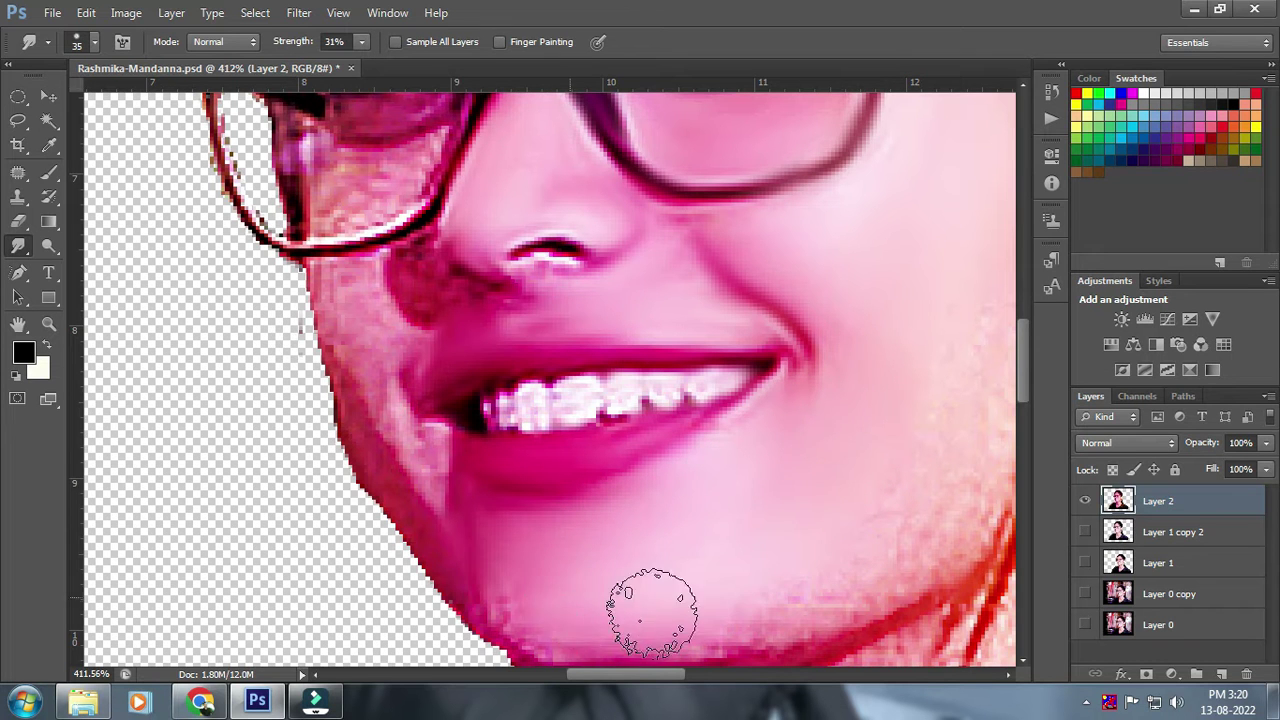
pyautogui.moveTo(855, 528); pyautogui.dragTo(612, 543)
pyautogui.moveTo(740, 260)
pyautogui.mouseDown()
pyautogui.moveTo(757, 300)
pyautogui.moveTo(743, 457)
pyautogui.moveTo(600, 591)
pyautogui.moveTo(514, 640)
pyautogui.mouseUp()
pyautogui.moveTo(714, 240); pyautogui.dragTo(699, 559)
pyautogui.moveTo(675, 323); pyautogui.dragTo(517, 317)
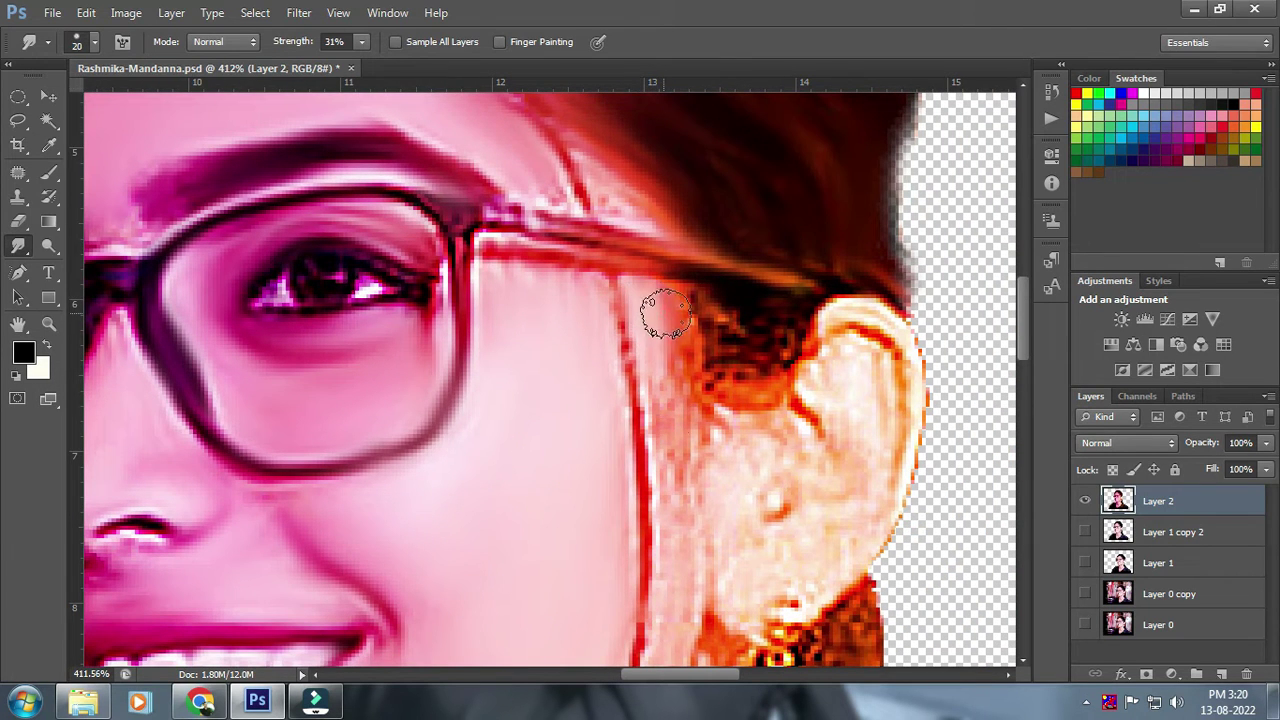
pyautogui.moveTo(611, 303)
pyautogui.mouseDown()
pyautogui.moveTo(634, 471)
pyautogui.moveTo(623, 617)
pyautogui.mouseUp()
pyautogui.moveTo(683, 517); pyautogui.dragTo(694, 252)
pyautogui.moveTo(634, 486)
pyautogui.mouseDown()
pyautogui.moveTo(634, 463)
pyautogui.moveTo(591, 548)
pyautogui.mouseUp()
# Smear the earring and the area above and right of it into orange and white strokes.
pyautogui.moveTo(655, 320); pyautogui.dragTo(650, 420)
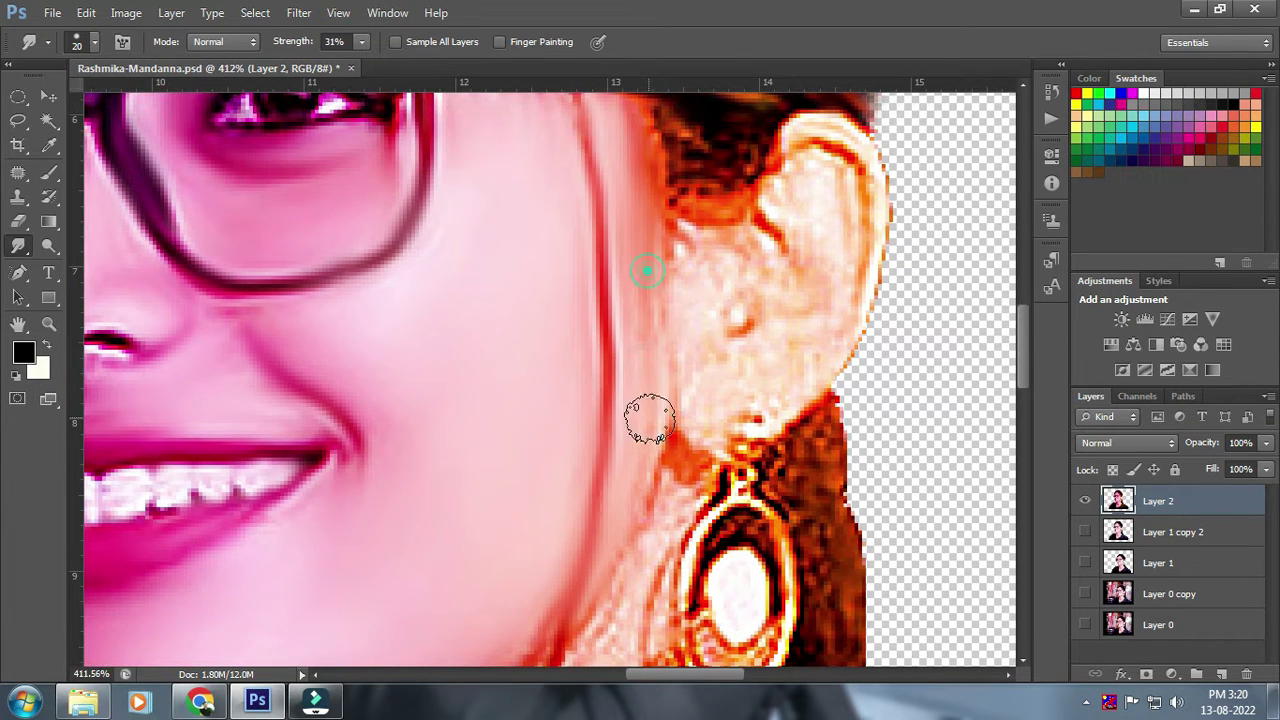
pyautogui.moveTo(628, 570); pyautogui.dragTo(677, 346)
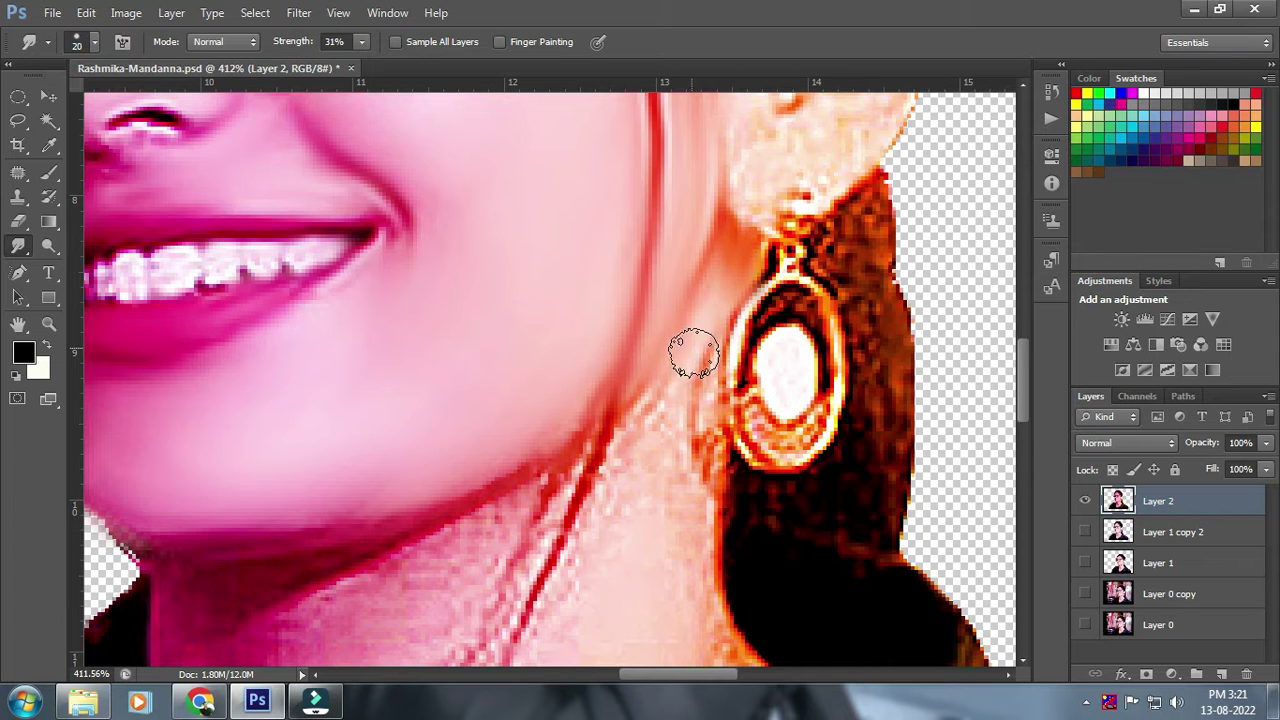
pyautogui.moveTo(698, 422)
pyautogui.mouseDown()
pyautogui.moveTo(731, 320)
pyautogui.moveTo(780, 290)
pyautogui.moveTo(794, 396)
pyautogui.moveTo(742, 418)
pyautogui.moveTo(814, 371)
pyautogui.moveTo(760, 383)
pyautogui.mouseUp()
pyautogui.moveTo(860, 385); pyautogui.dragTo(646, 480)
pyautogui.moveTo(680, 270)
pyautogui.mouseDown()
pyautogui.moveTo(636, 350)
pyautogui.moveTo(668, 430)
pyautogui.moveTo(594, 348)
pyautogui.moveTo(569, 357)
pyautogui.moveTo(656, 498)
pyautogui.mouseUp()
# Smooth the speckled, grainy pink skin and streaks across the neck below the earring.
pyautogui.moveTo(658, 581); pyautogui.dragTo(668, 431)
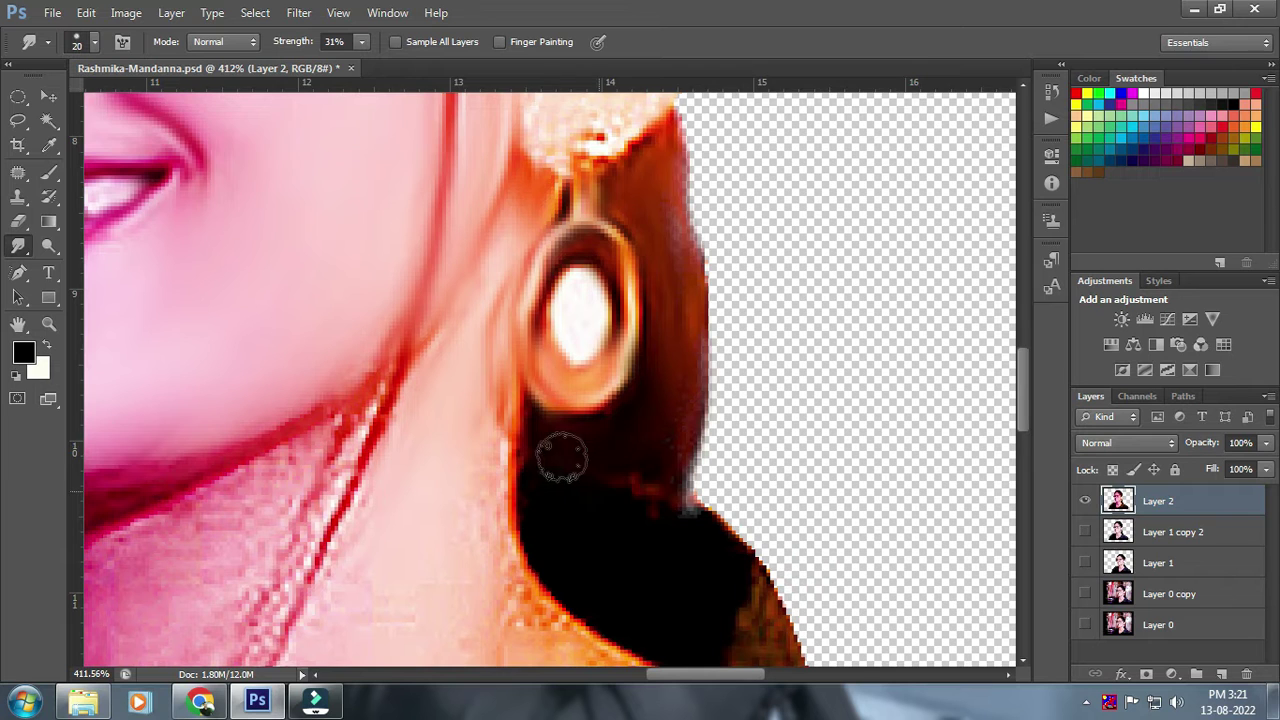
pyautogui.moveTo(566, 548); pyautogui.dragTo(668, 458)
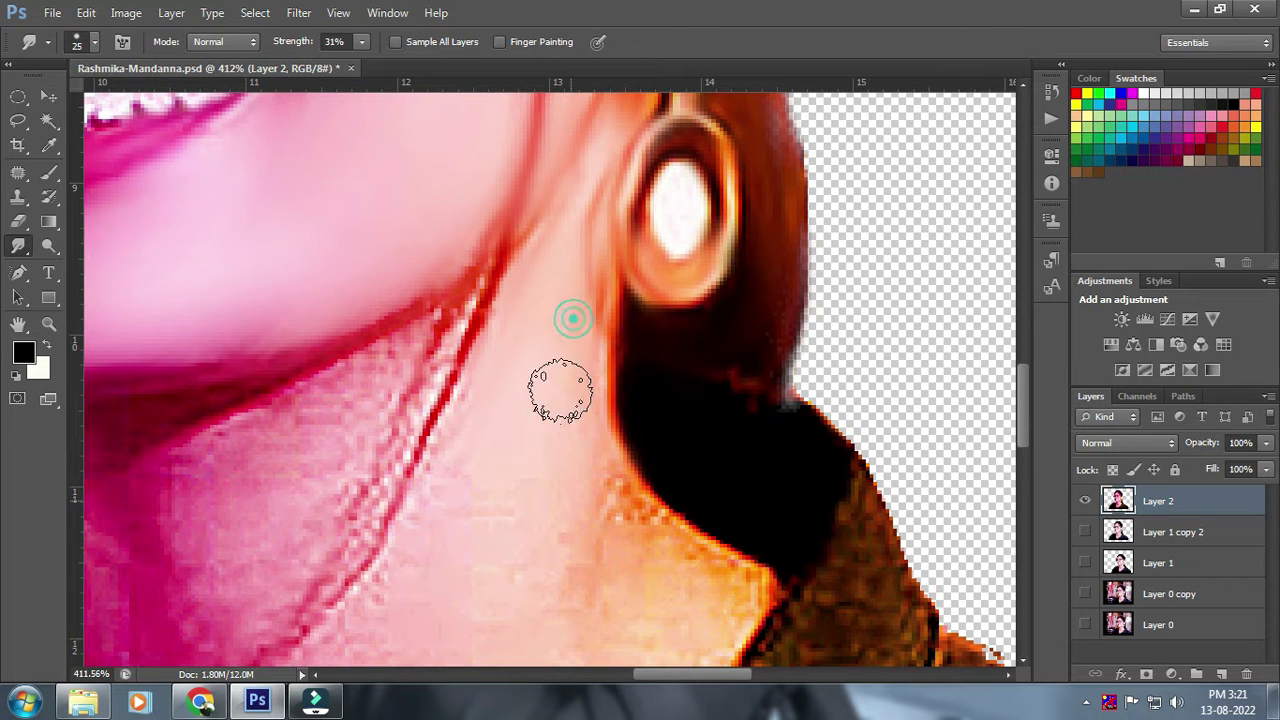
pyautogui.moveTo(630, 503); pyautogui.dragTo(630, 618)
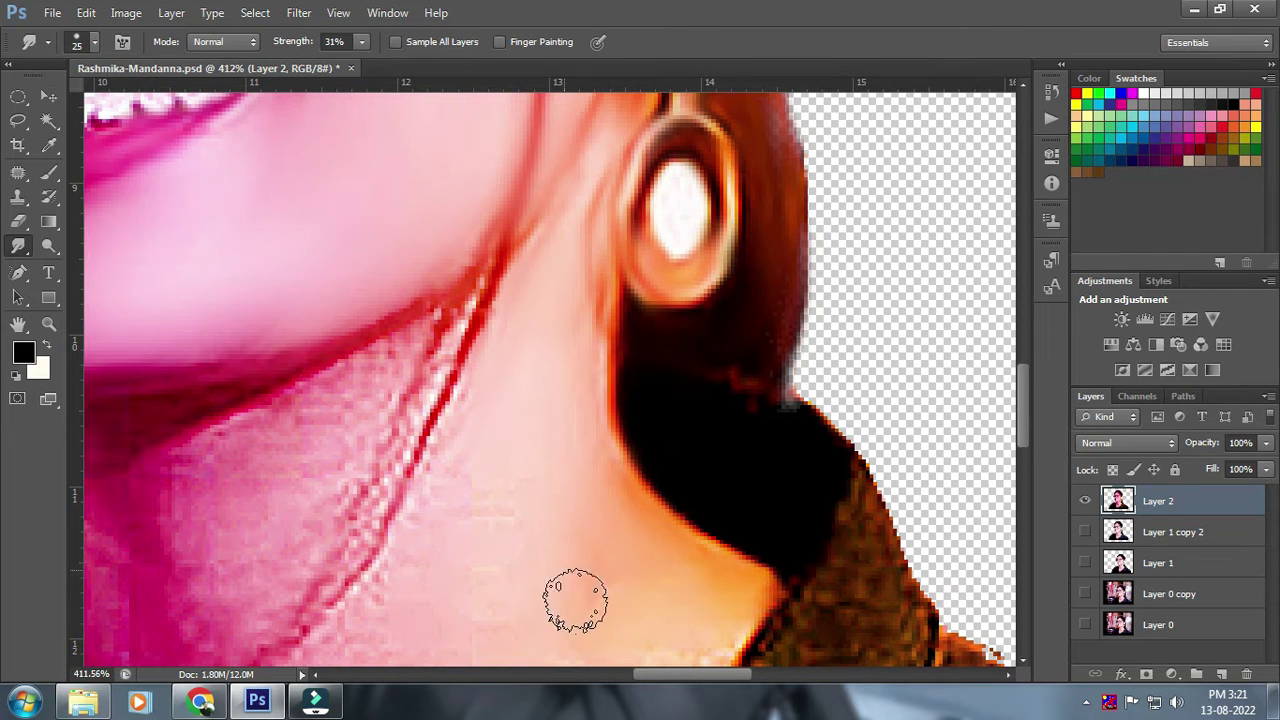
pyautogui.moveTo(430, 528); pyautogui.dragTo(591, 350)
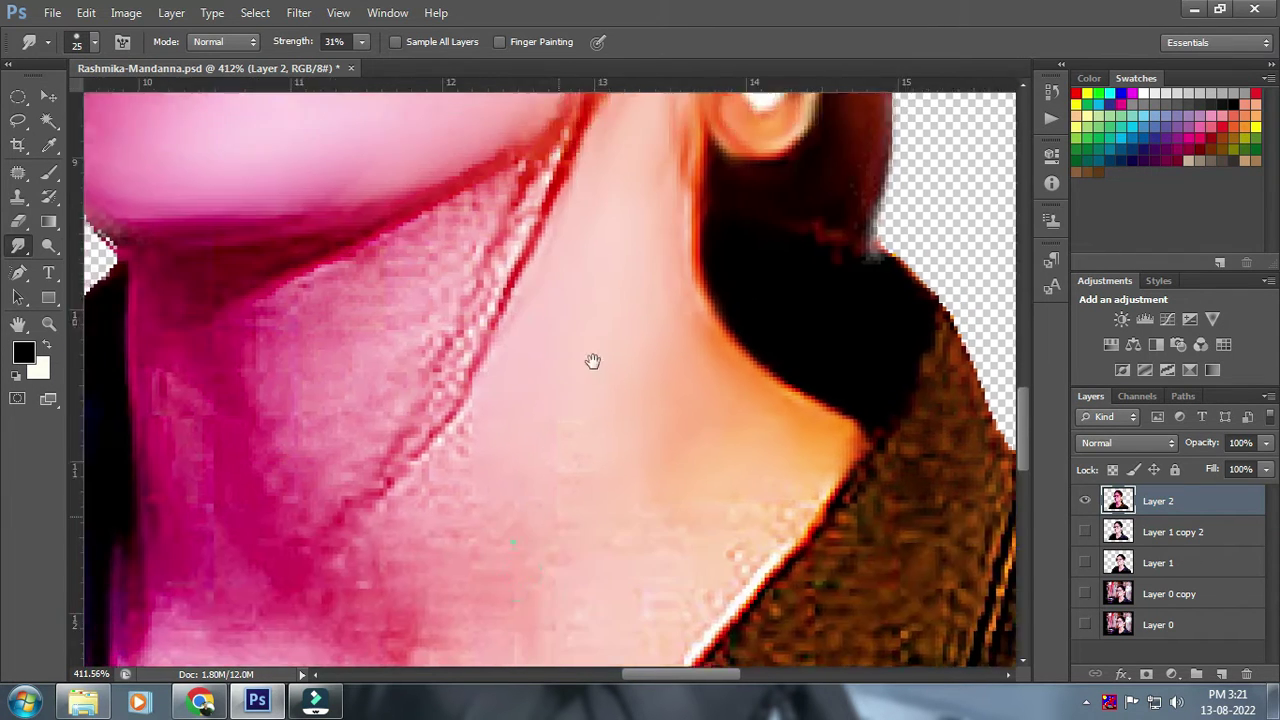
pyautogui.moveTo(463, 467)
pyautogui.mouseDown()
pyautogui.moveTo(589, 434)
pyautogui.moveTo(526, 354)
pyautogui.moveTo(591, 402)
pyautogui.mouseUp()
pyautogui.moveTo(535, 554); pyautogui.dragTo(646, 354)
pyautogui.moveTo(557, 608)
pyautogui.mouseDown()
pyautogui.moveTo(543, 523)
pyautogui.moveTo(620, 300)
pyautogui.moveTo(489, 423)
pyautogui.moveTo(470, 348)
pyautogui.mouseUp()
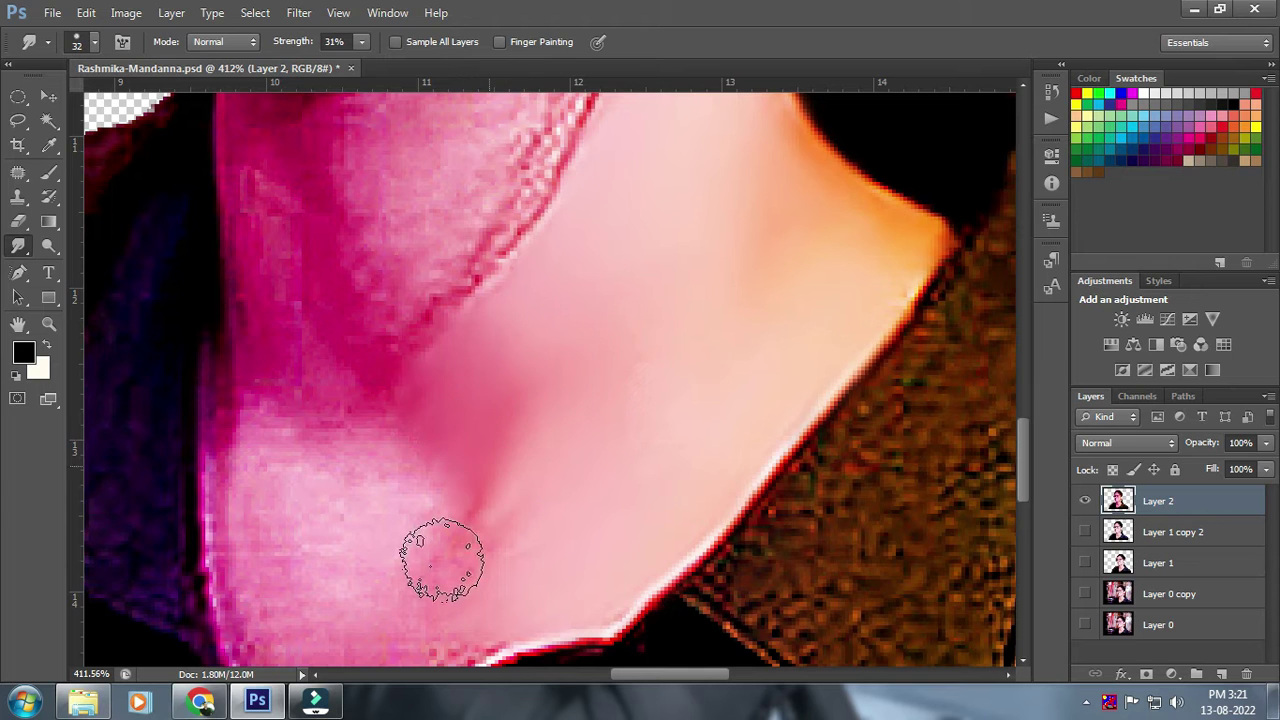
pyautogui.moveTo(451, 611)
pyautogui.mouseDown()
pyautogui.moveTo(575, 354)
pyautogui.moveTo(451, 537)
pyautogui.moveTo(449, 606)
pyautogui.moveTo(588, 380)
pyautogui.moveTo(658, 528)
pyautogui.mouseUp()
# Blend the speckled dark-red line along the neck edge down toward the chin.
pyautogui.moveTo(558, 285)
pyautogui.mouseDown()
pyautogui.moveTo(478, 478)
pyautogui.moveTo(400, 400)
pyautogui.moveTo(443, 443)
pyautogui.moveTo(429, 600)
pyautogui.moveTo(364, 438)
pyautogui.mouseUp()
pyautogui.scroll(5, 364, 438)
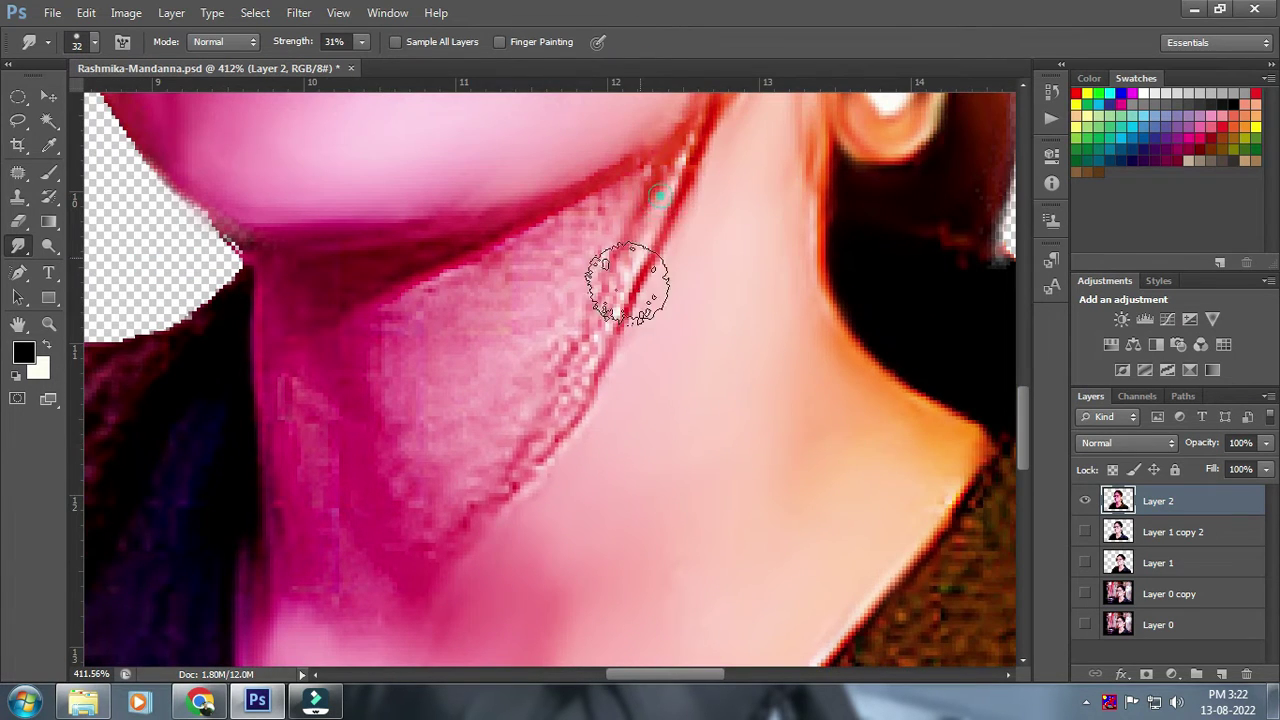
pyautogui.moveTo(629, 286)
pyautogui.mouseDown()
pyautogui.moveTo(491, 500)
pyautogui.moveTo(700, 143)
pyautogui.mouseUp()
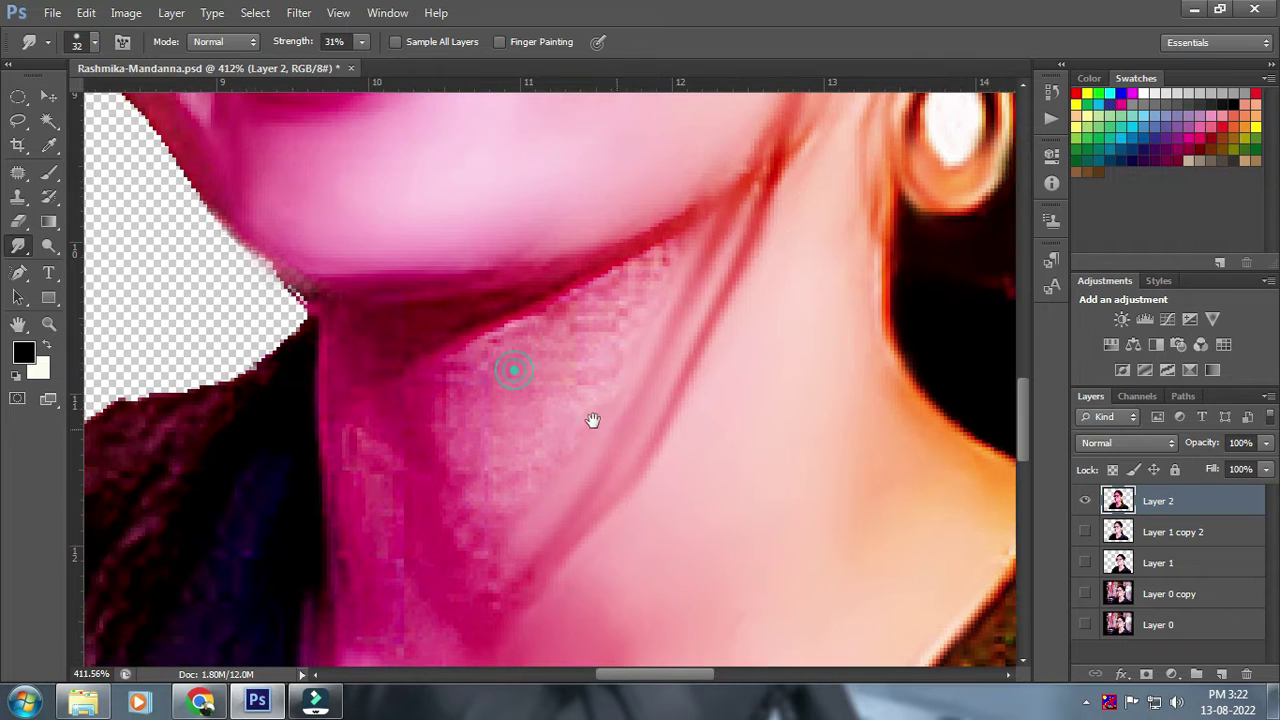
pyautogui.scroll(3, 700, 143)
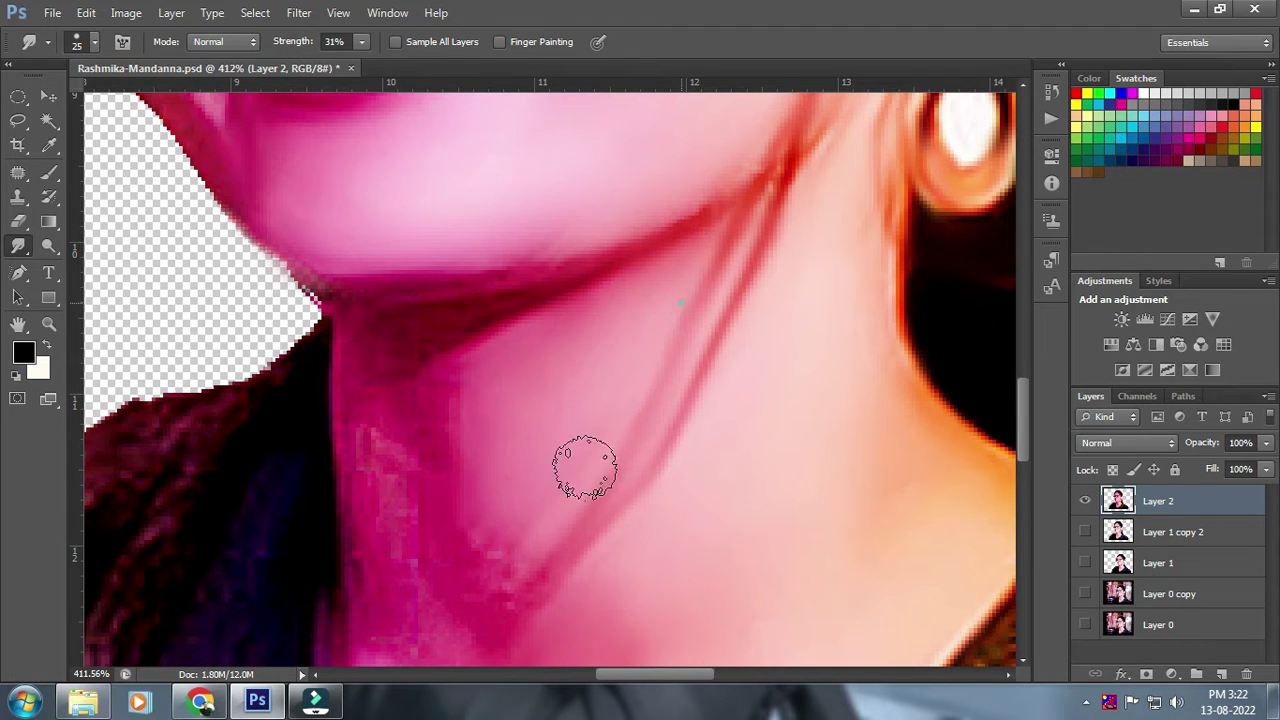
pyautogui.moveTo(507, 578); pyautogui.dragTo(466, 600)
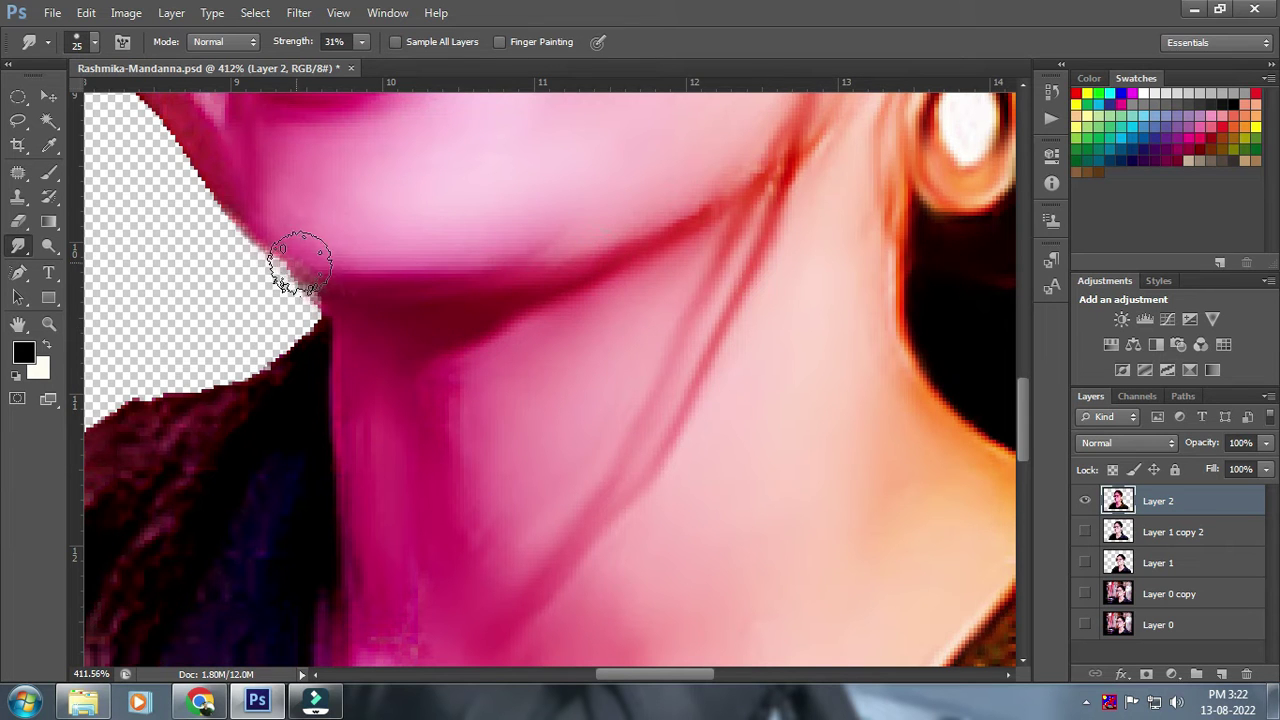
pyautogui.moveTo(366, 340); pyautogui.dragTo(437, 377)
pyautogui.scroll(-5, 483, 548)
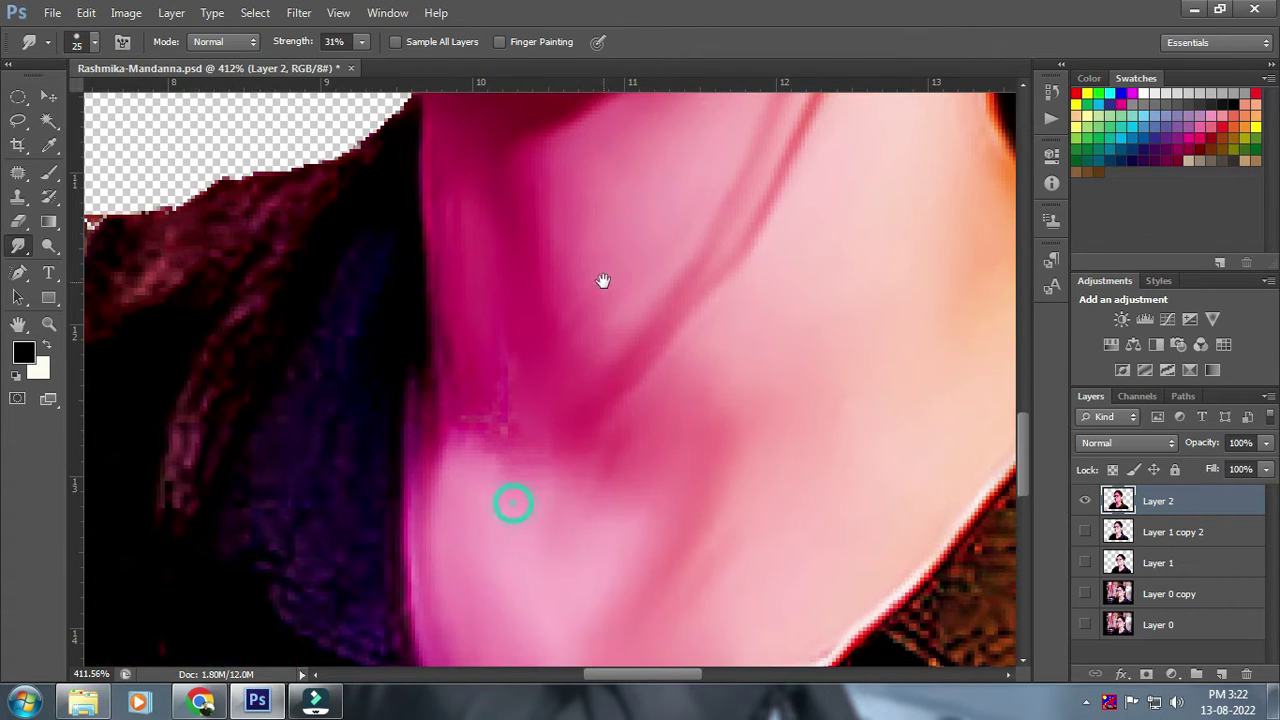
# Zoom in on the glasses and smooth the cheek under the left lens toward its rim.
pyautogui.scroll(-5, 549, 471)
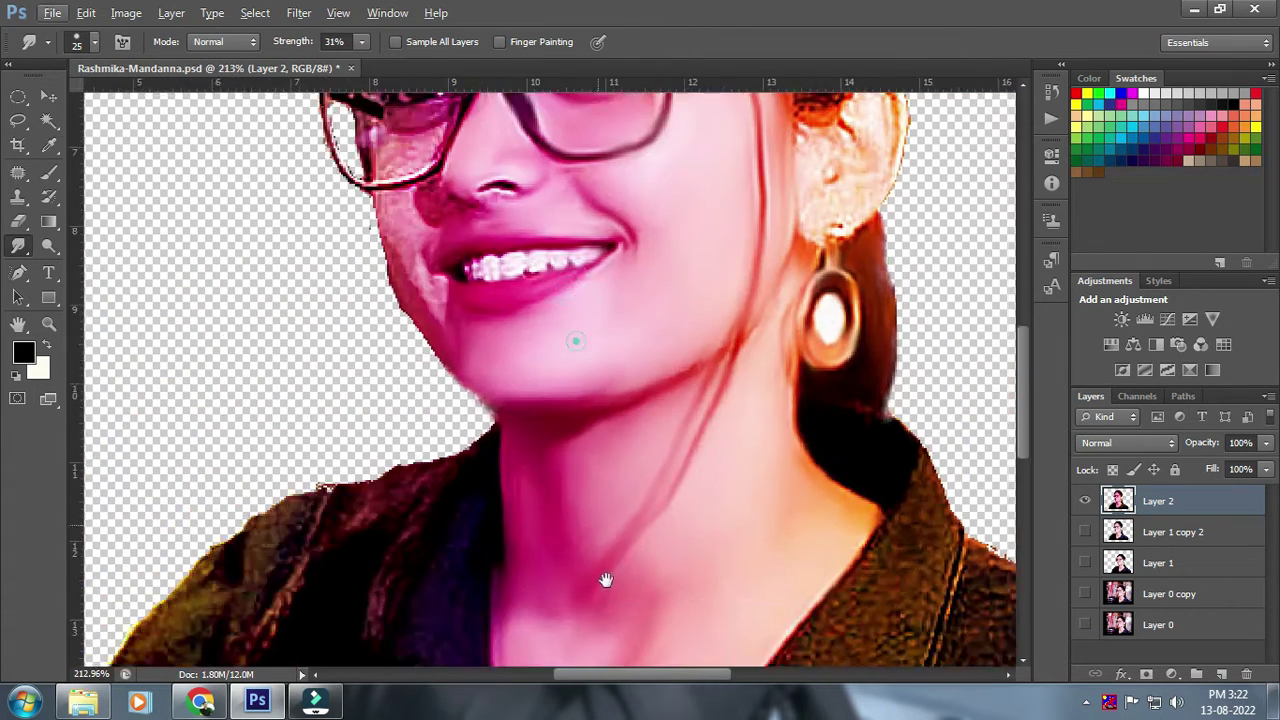
pyautogui.scroll(1, 706, 217)
pyautogui.scroll(-1, 690, 280)
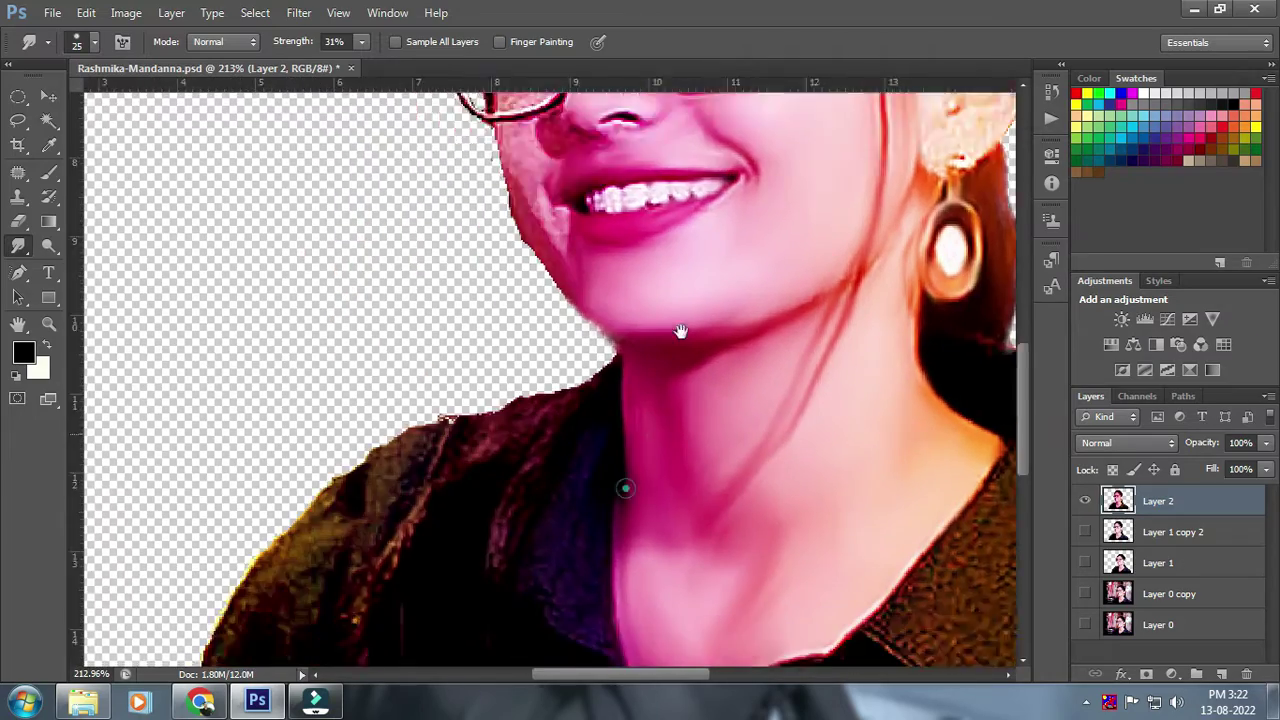
pyautogui.hscroll(3, 600, 360)
pyautogui.scroll(2, 520, 450)
pyautogui.hscroll(7, 540, 420)
pyautogui.scroll(5, 577, 344)
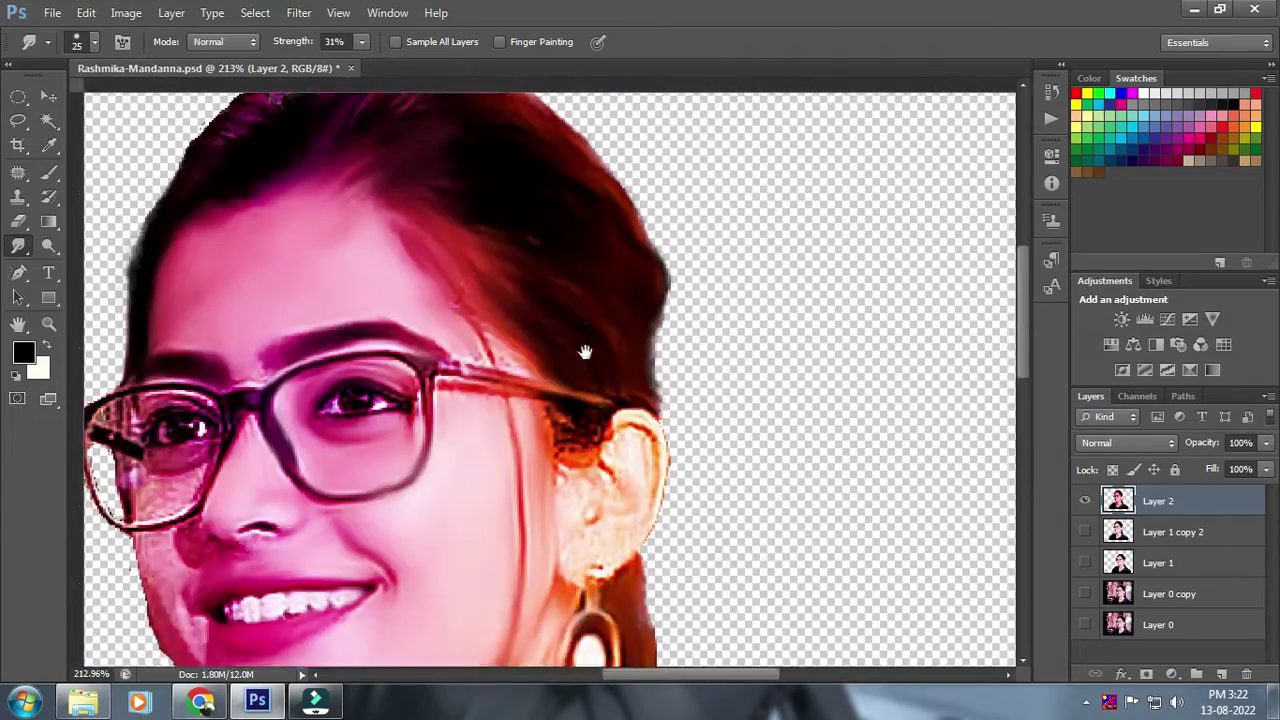
pyautogui.hscroll(-2, 586, 343)
pyautogui.scroll(1, 509, 243)
pyautogui.scroll(-2, 520, 320)
pyautogui.scroll(2, 400, 400)
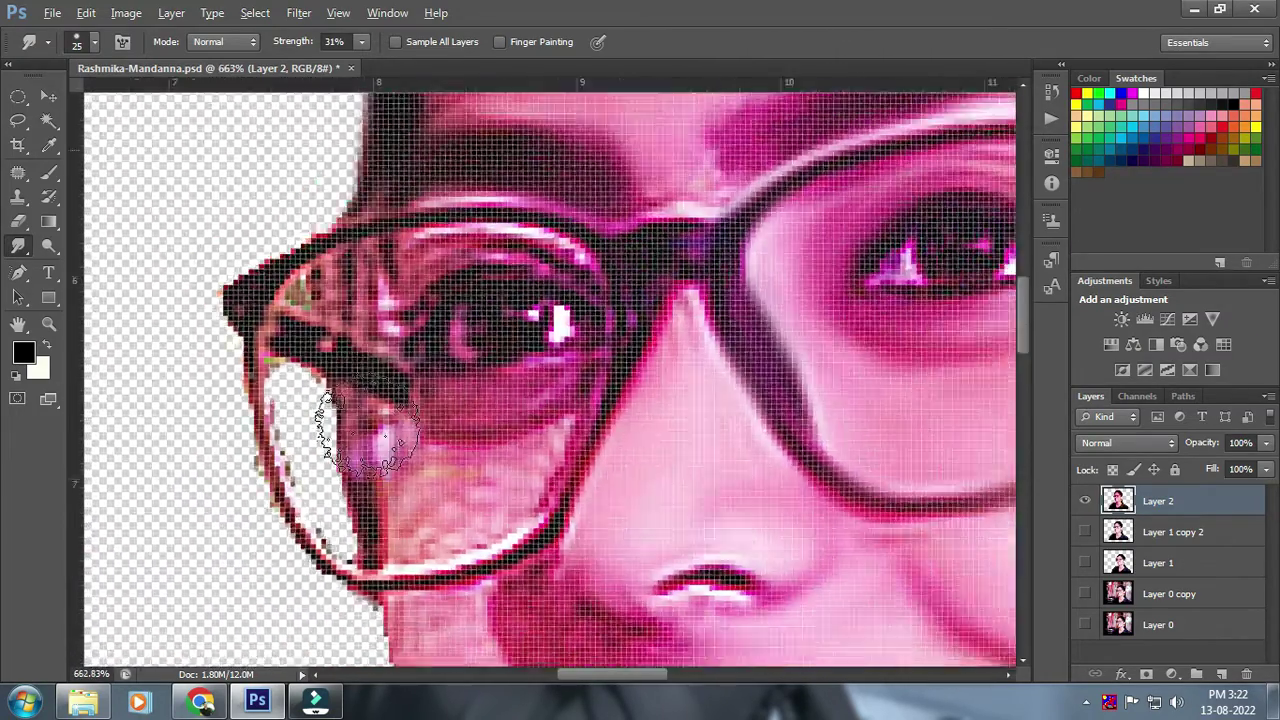
pyautogui.scroll(1, 432, 465)
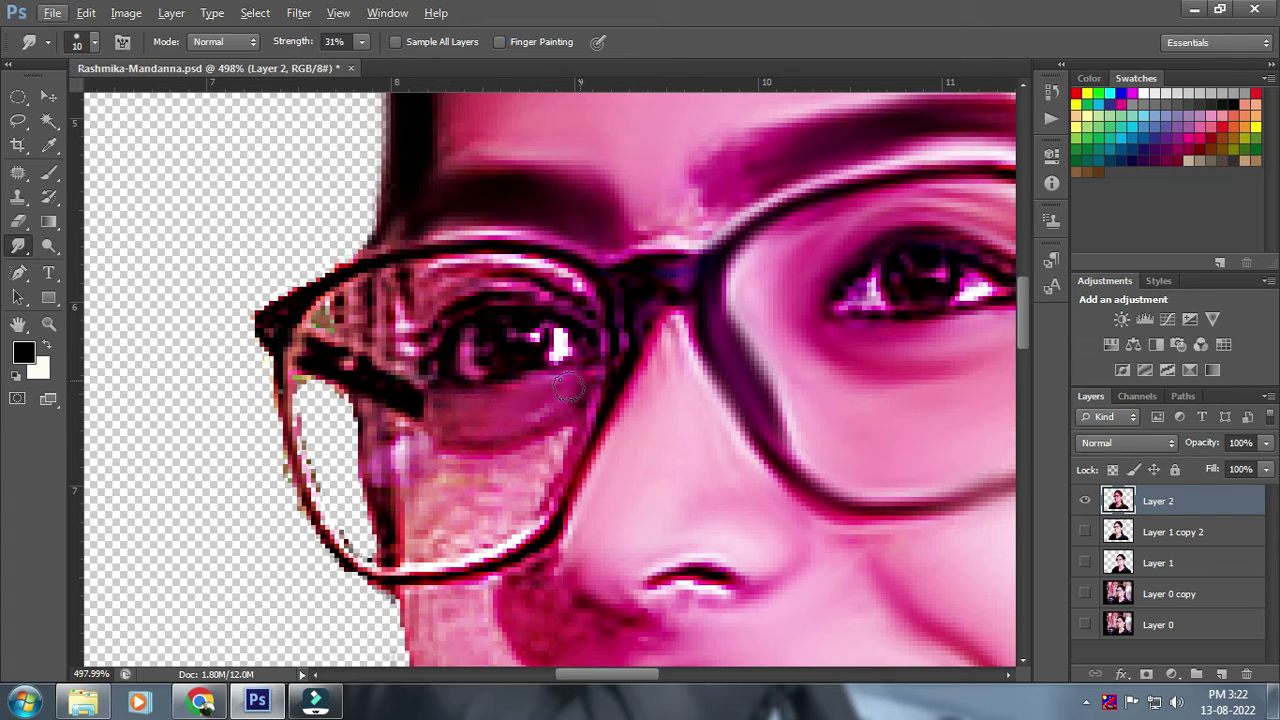
pyautogui.moveTo(565, 440)
pyautogui.mouseDown()
pyautogui.moveTo(454, 486)
pyautogui.moveTo(539, 470)
pyautogui.mouseUp()
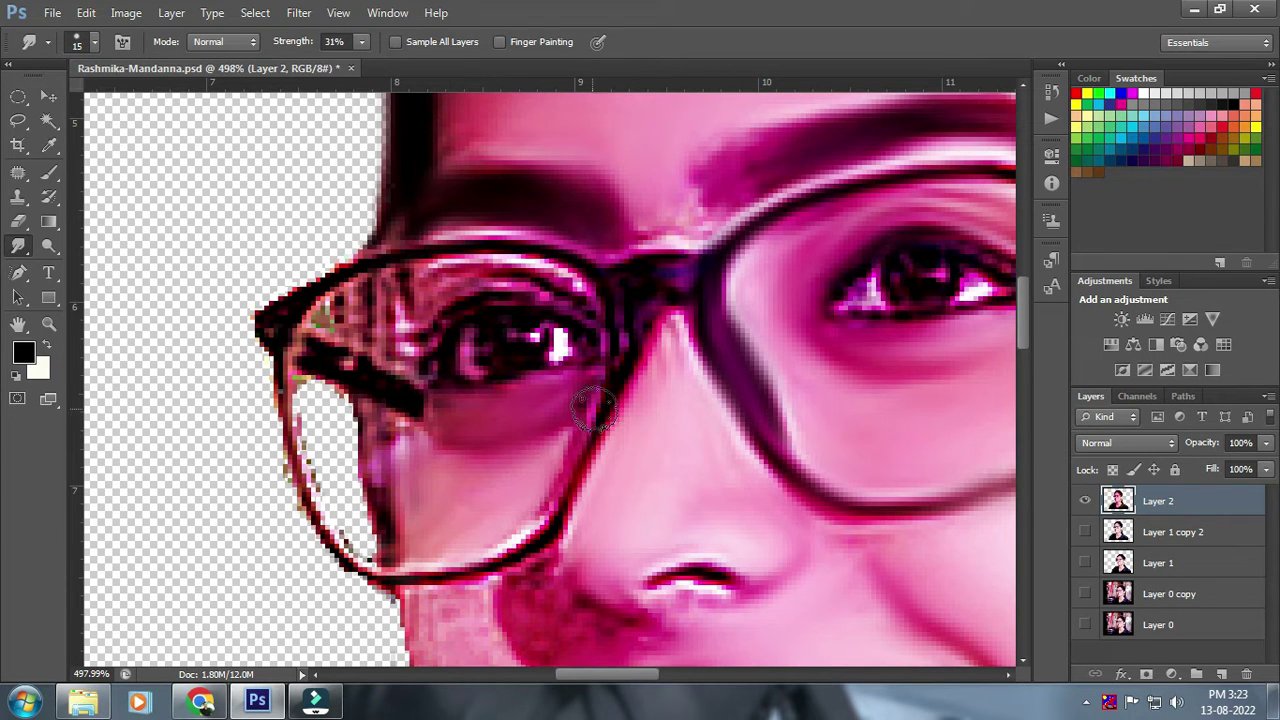
pyautogui.moveTo(593, 408); pyautogui.dragTo(499, 540)
# Smooth the jagged edges of the left lens rim and the dark rim beside the eye.
pyautogui.moveTo(376, 575)
pyautogui.mouseDown()
pyautogui.moveTo(314, 486)
pyautogui.moveTo(335, 540)
pyautogui.moveTo(292, 435)
pyautogui.moveTo(300, 343)
pyautogui.moveTo(373, 405)
pyautogui.moveTo(380, 476)
pyautogui.mouseUp()
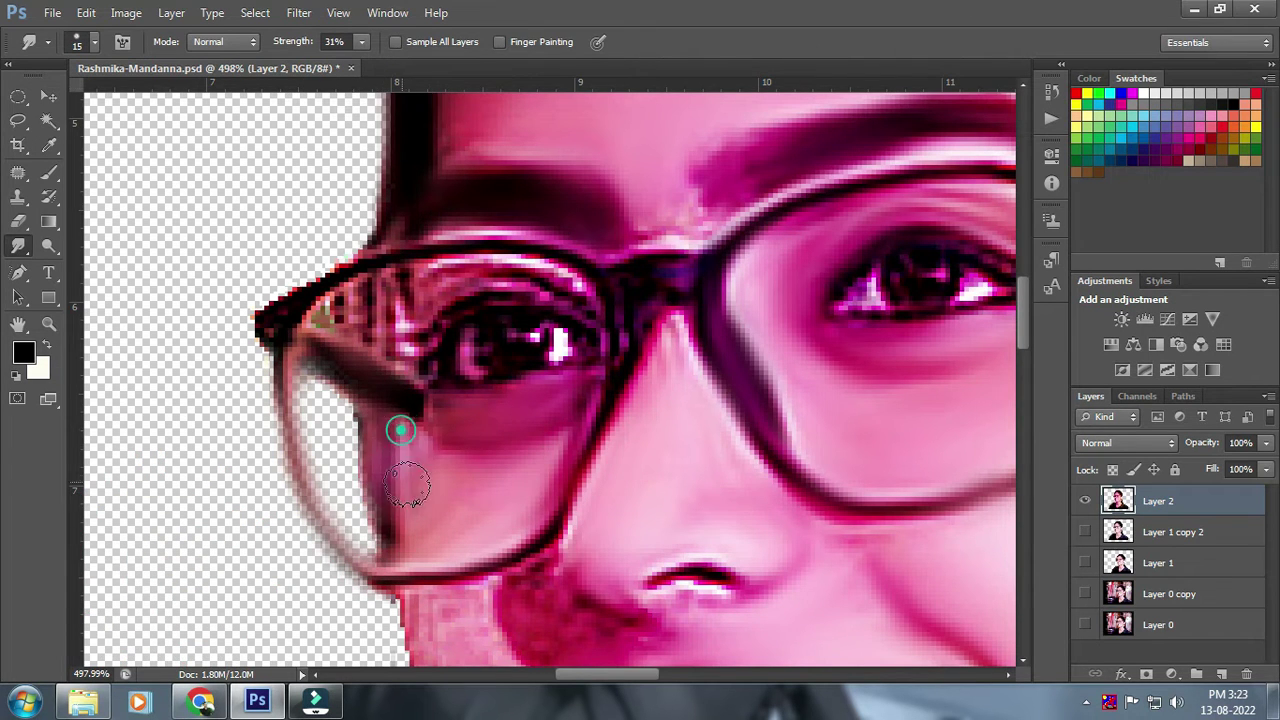
pyautogui.moveTo(400, 429); pyautogui.dragTo(480, 534)
pyautogui.moveTo(360, 428)
pyautogui.mouseDown()
pyautogui.moveTo(390, 400)
pyautogui.moveTo(480, 365)
pyautogui.moveTo(660, 378)
pyautogui.mouseUp()
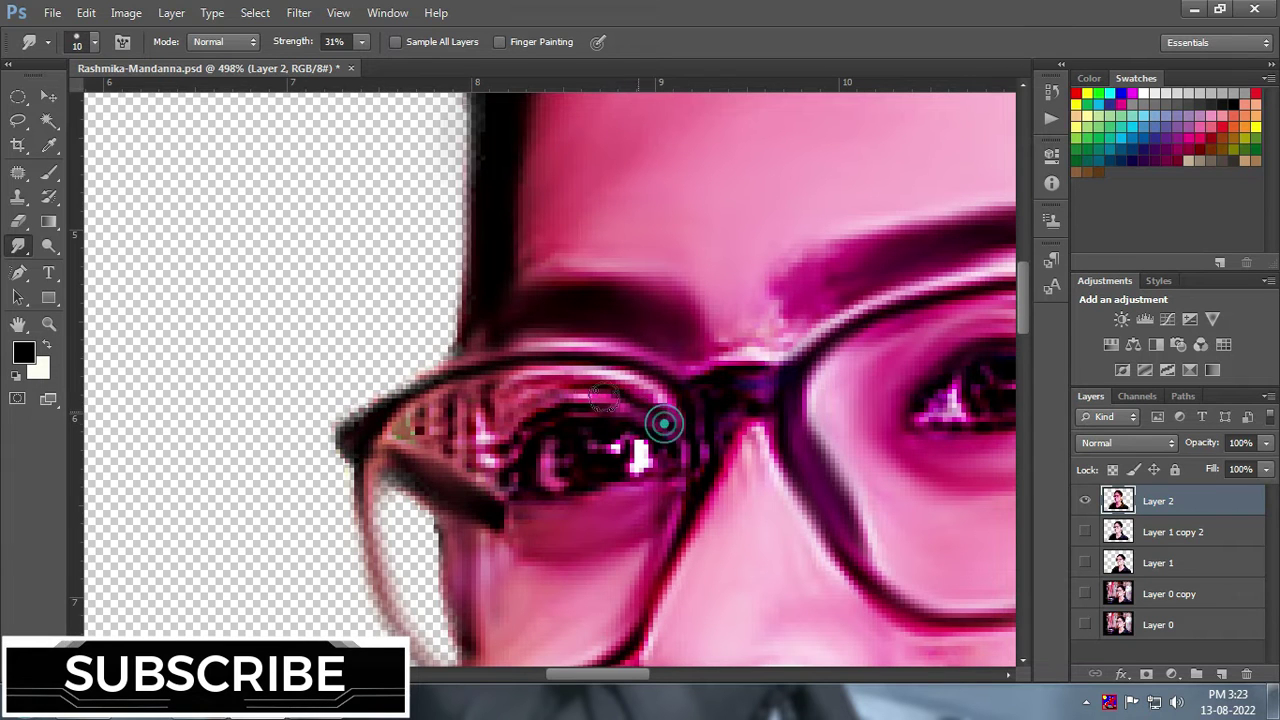
pyautogui.moveTo(495, 452); pyautogui.dragTo(481, 475)
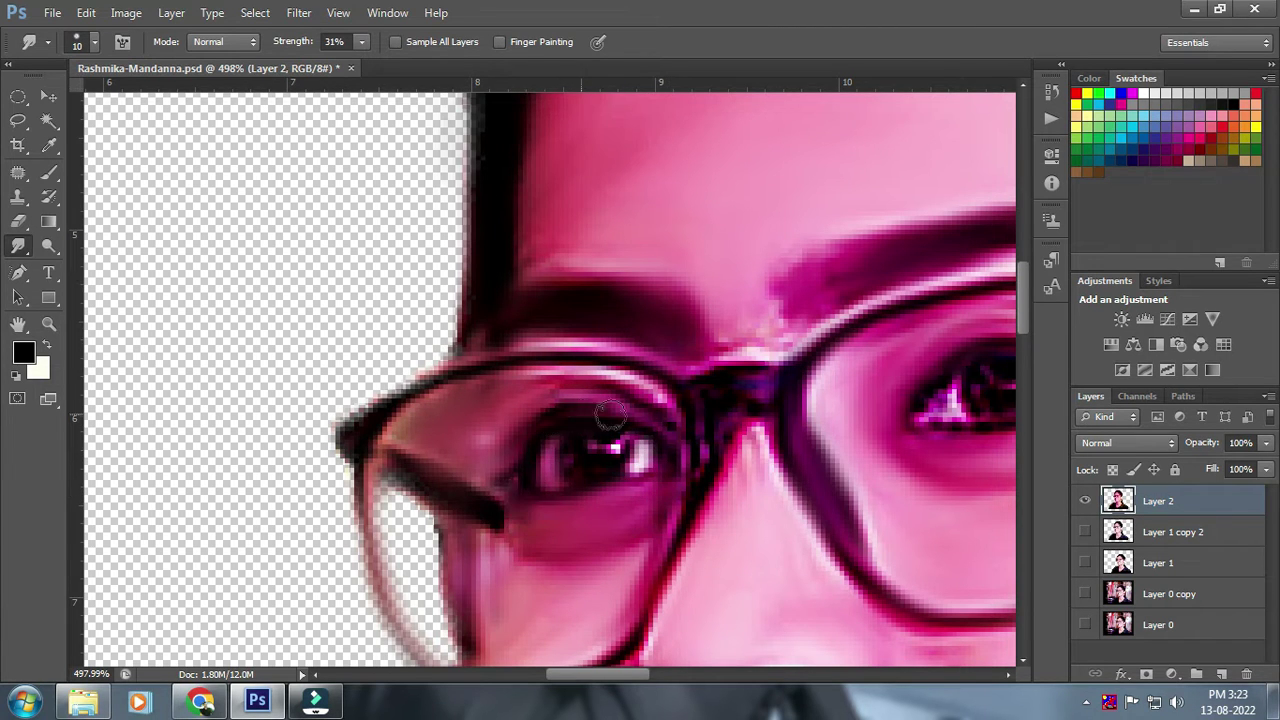
pyautogui.scroll(-3, 487, 468)
pyautogui.hscroll(3, 487, 468)
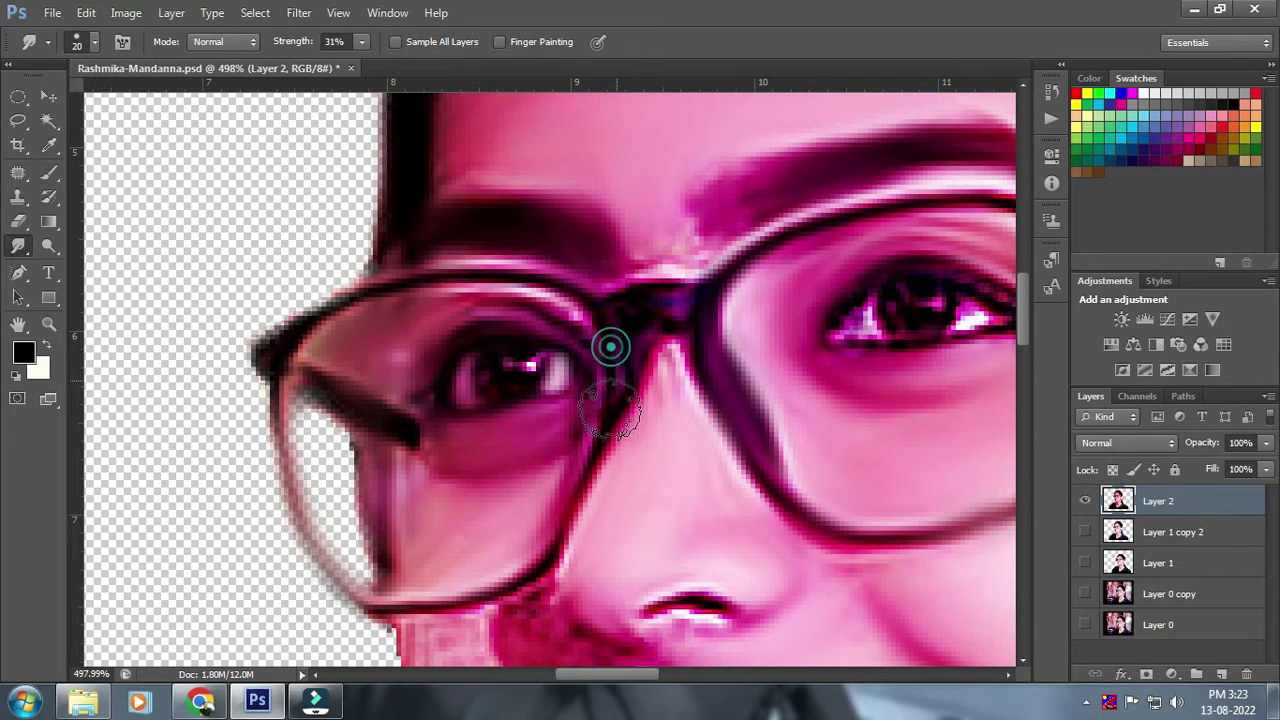
# With the brush enlarged to 20, smudge the skin at the glasses bridge and the right-lens eye.
pyautogui.press(']')
pyautogui.moveTo(686, 225); pyautogui.dragTo(629, 257)
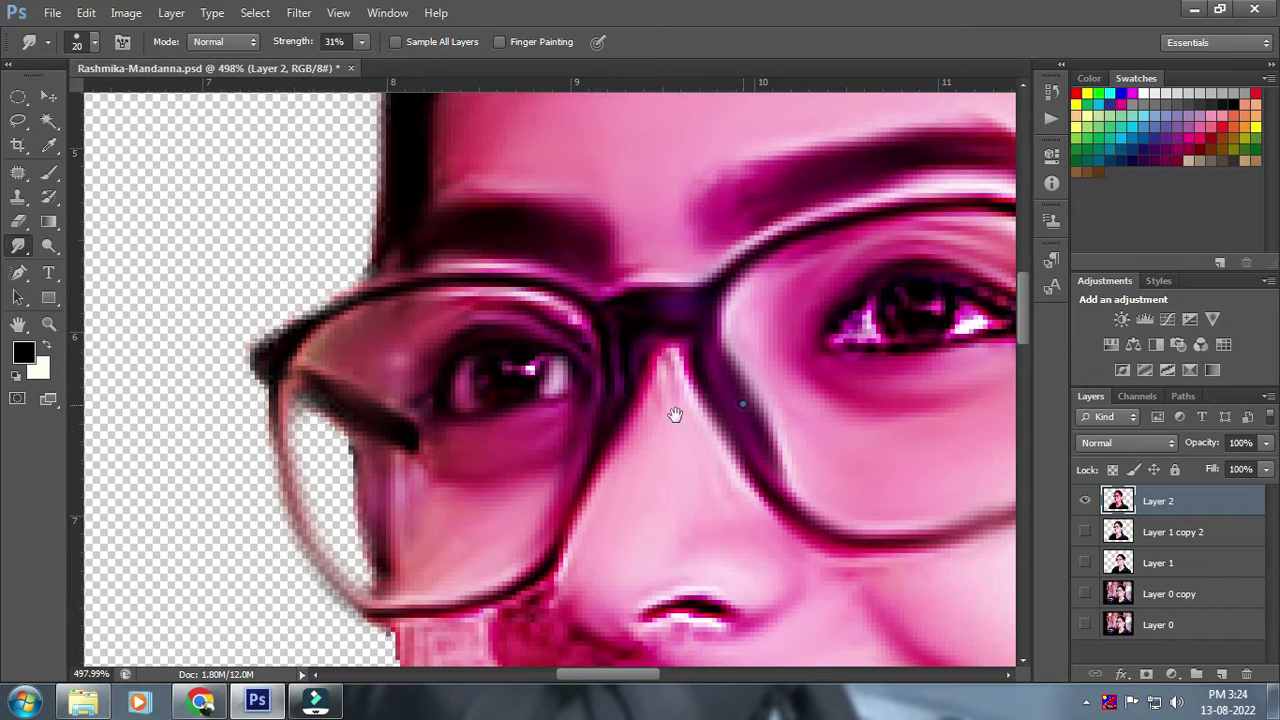
pyautogui.hscroll(5, 665, 380)
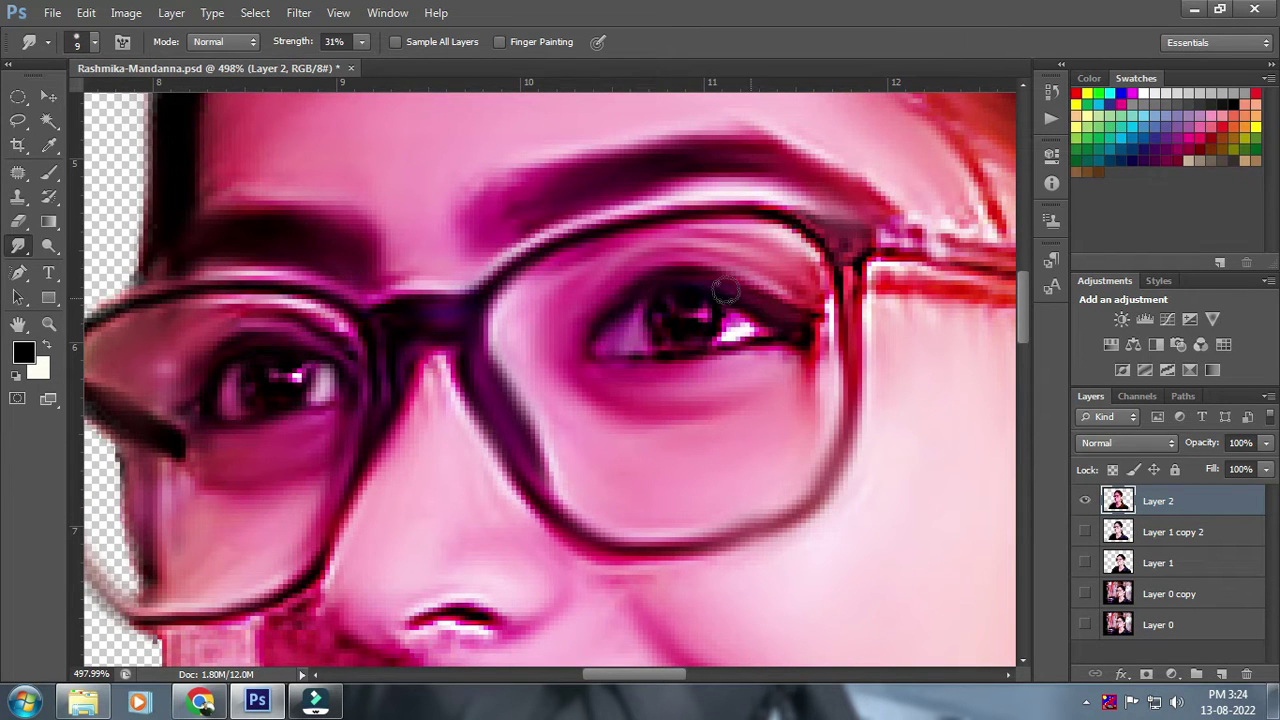
pyautogui.moveTo(640, 352)
pyautogui.mouseDown()
pyautogui.moveTo(663, 297)
pyautogui.moveTo(705, 314)
pyautogui.mouseUp()
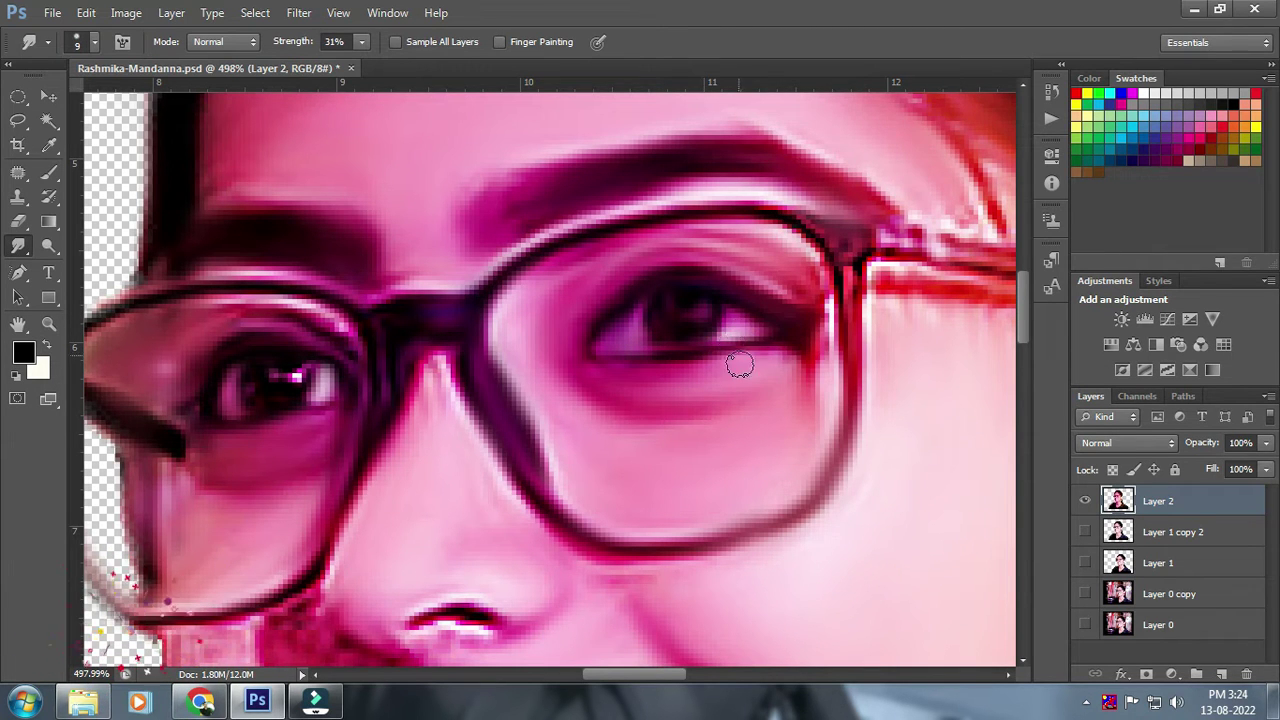
# Smear the red patch below the glasses and the skin down toward the mouth corner.
pyautogui.scroll(-3, 737, 360)
pyautogui.hscroll(-3, 737, 360)
pyautogui.hscroll(-2, 669, 334)
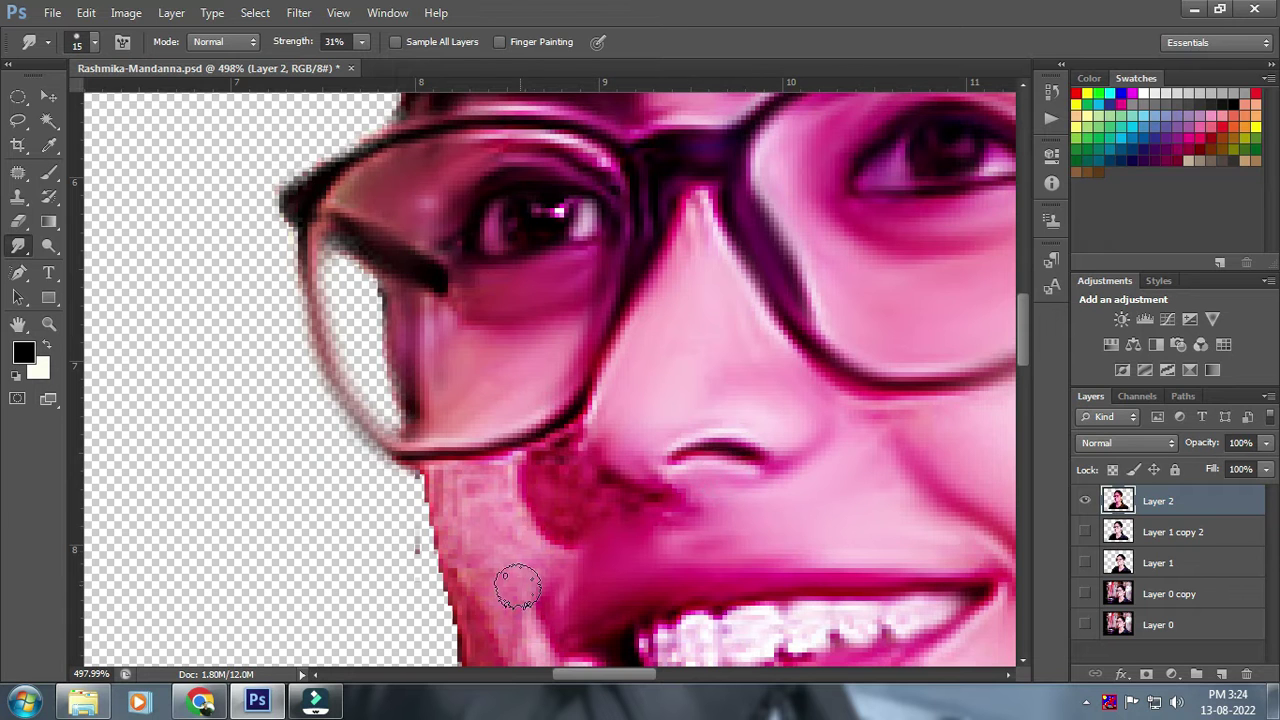
pyautogui.moveTo(510, 572); pyautogui.dragTo(630, 497)
pyautogui.moveTo(663, 376); pyautogui.dragTo(632, 408)
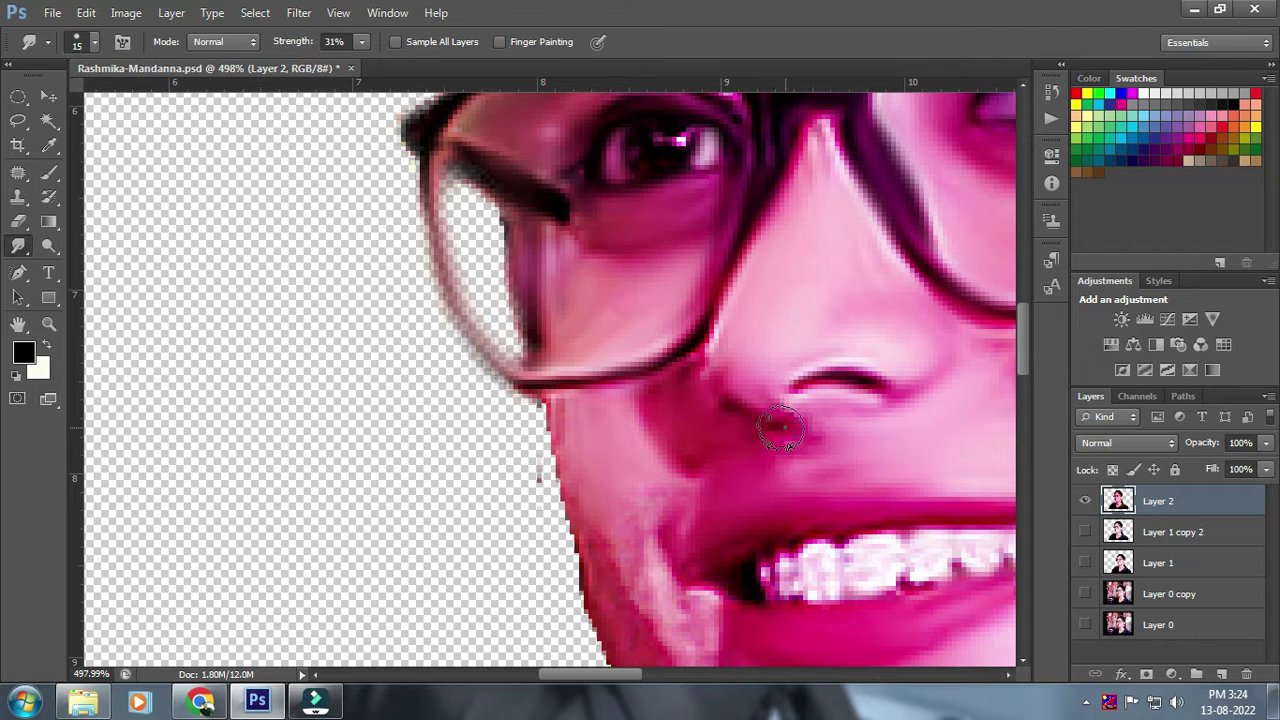
pyautogui.moveTo(668, 492); pyautogui.dragTo(716, 624)
# Smudge the lips and teeth into smooth strokes, zooming out to check the eyes, nose and smile.
pyautogui.moveTo(668, 578); pyautogui.dragTo(637, 443)
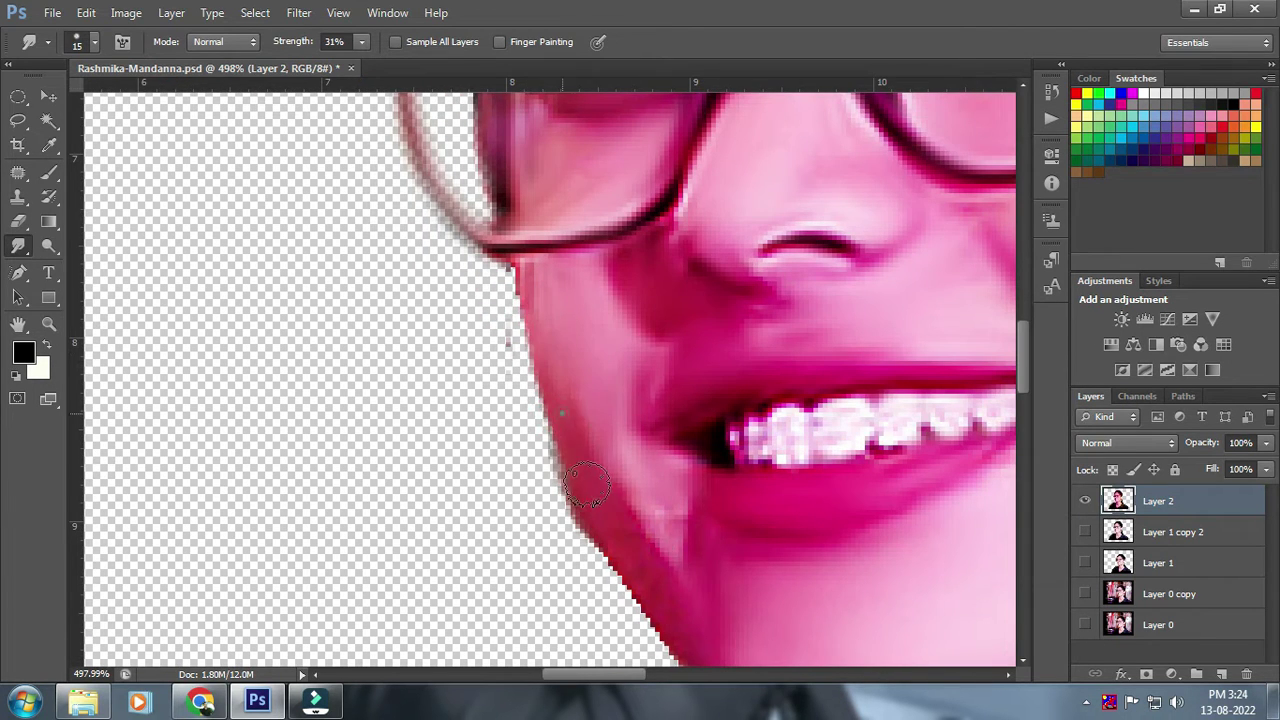
pyautogui.scroll(-3, 683, 552)
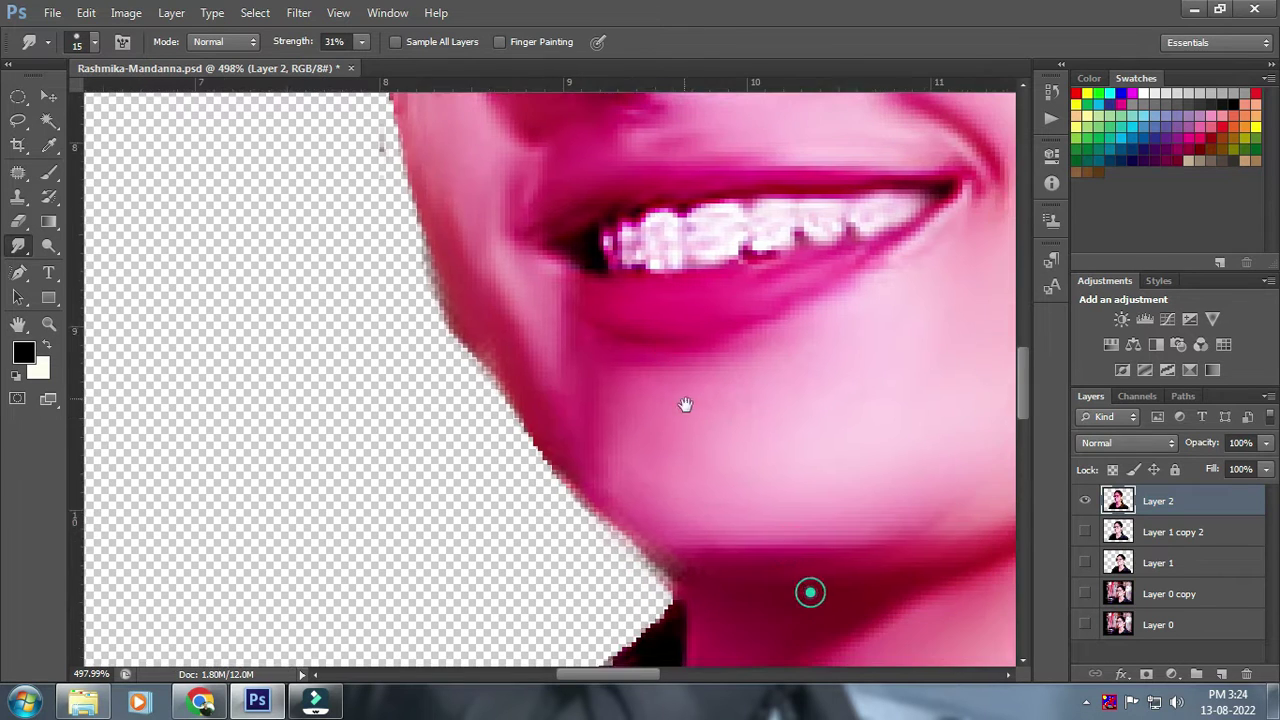
pyautogui.moveTo(634, 528); pyautogui.dragTo(756, 452)
pyautogui.scroll(2, 756, 452)
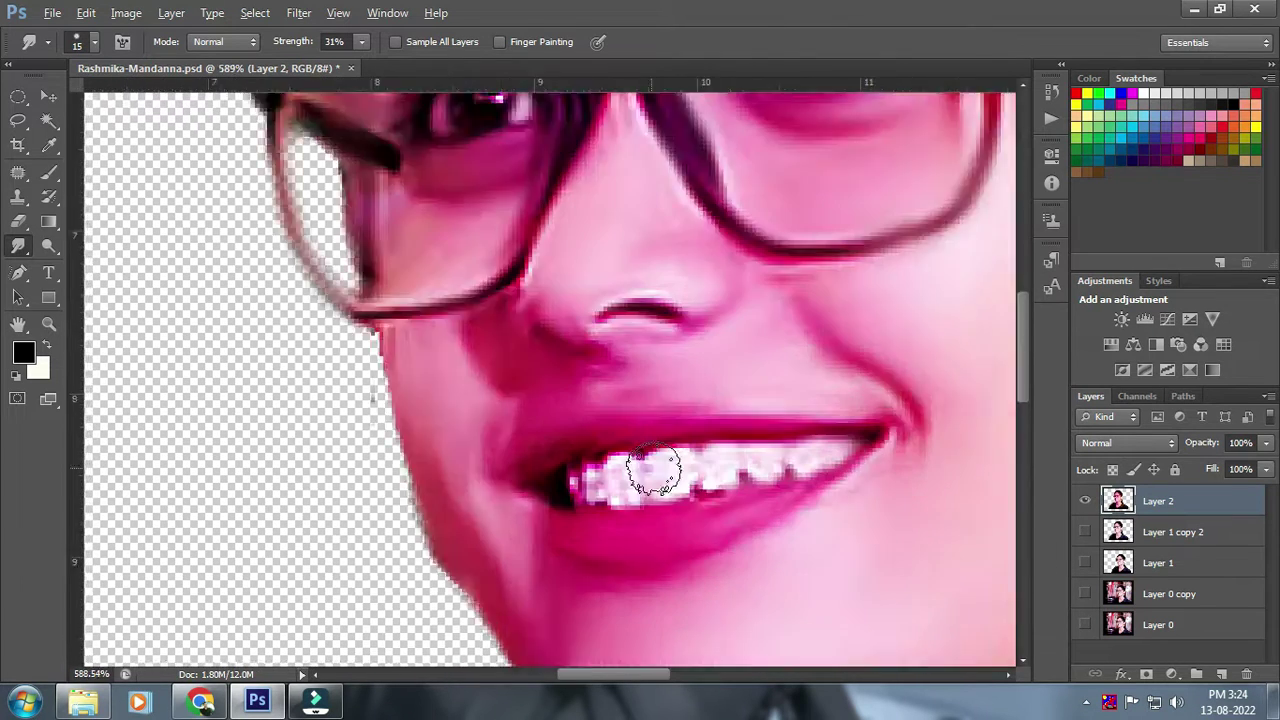
pyautogui.scroll(2, 728, 476)
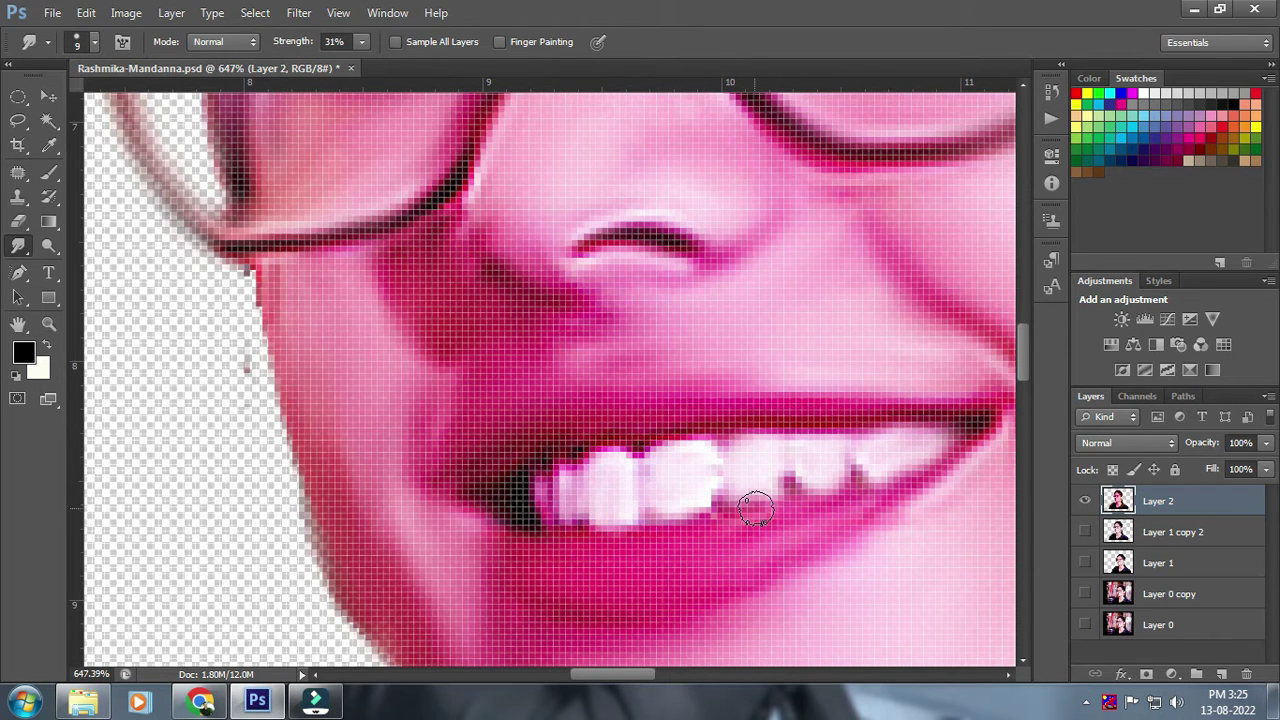
pyautogui.scroll(-5, 790, 513)
pyautogui.scroll(5, 620, 455)
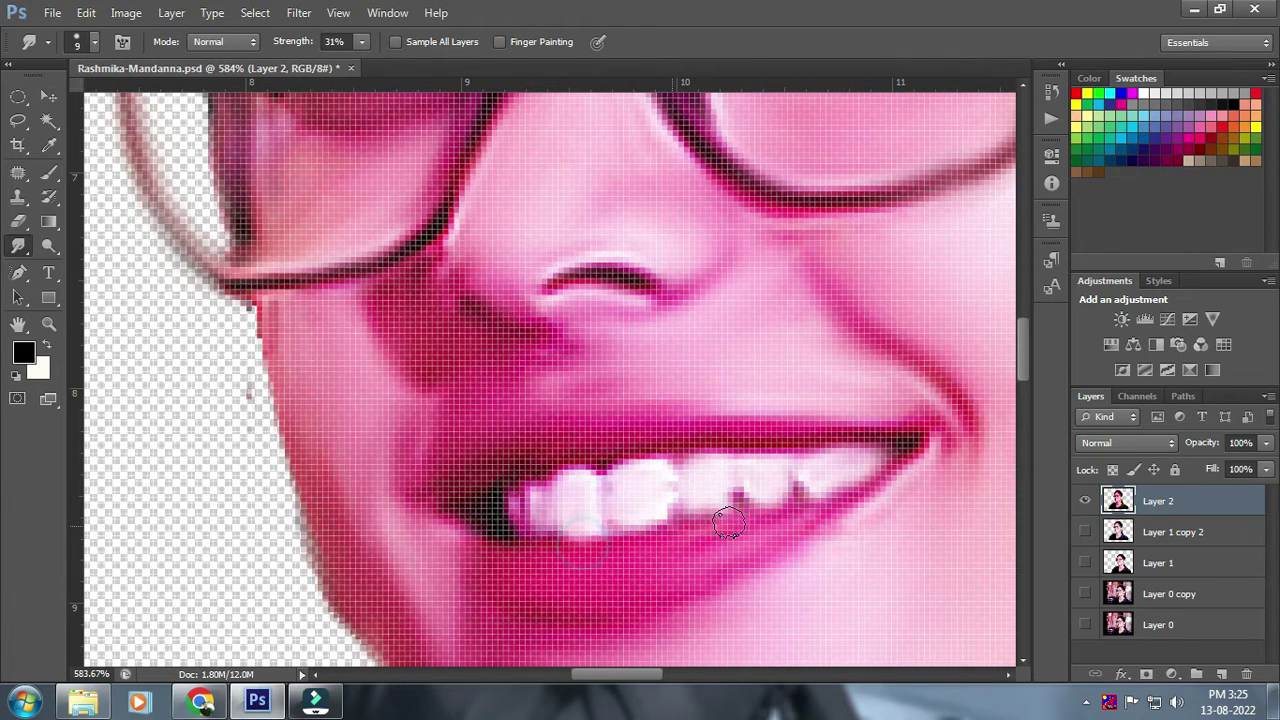
pyautogui.scroll(-2, 786, 508)
pyautogui.scroll(-3, 757, 583)
pyautogui.scroll(5, 800, 545)
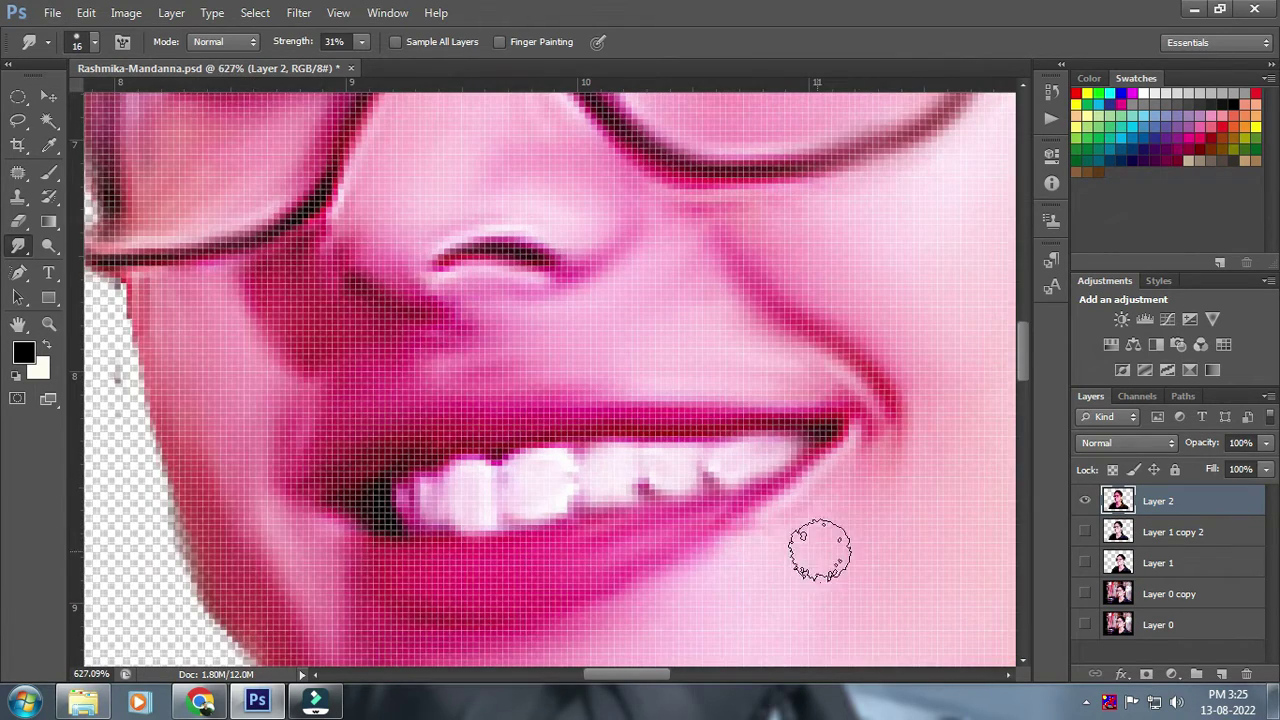
pyautogui.scroll(-2, 748, 560)
pyautogui.scroll(-1, 783, 586)
# Pan to the ear and smooth its outer edge from top to bottom.
pyautogui.scroll(-2, 737, 457)
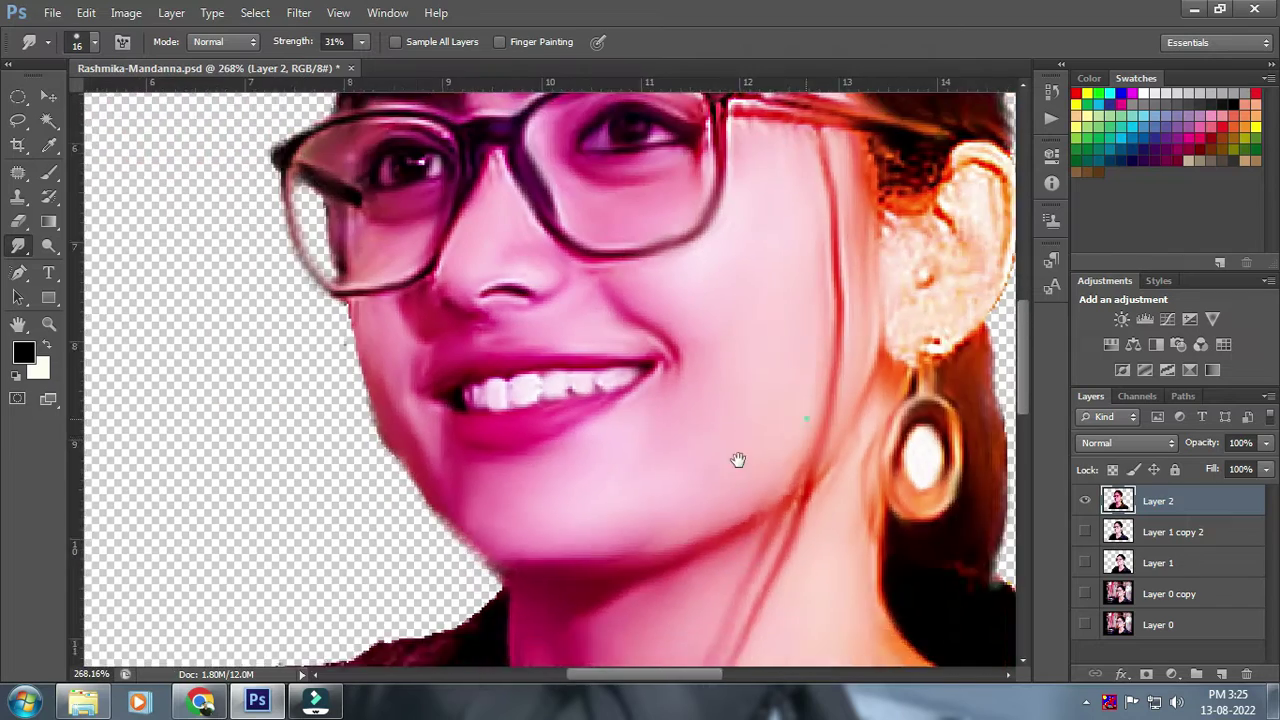
pyautogui.scroll(3, 631, 519)
pyautogui.scroll(2, 545, 375)
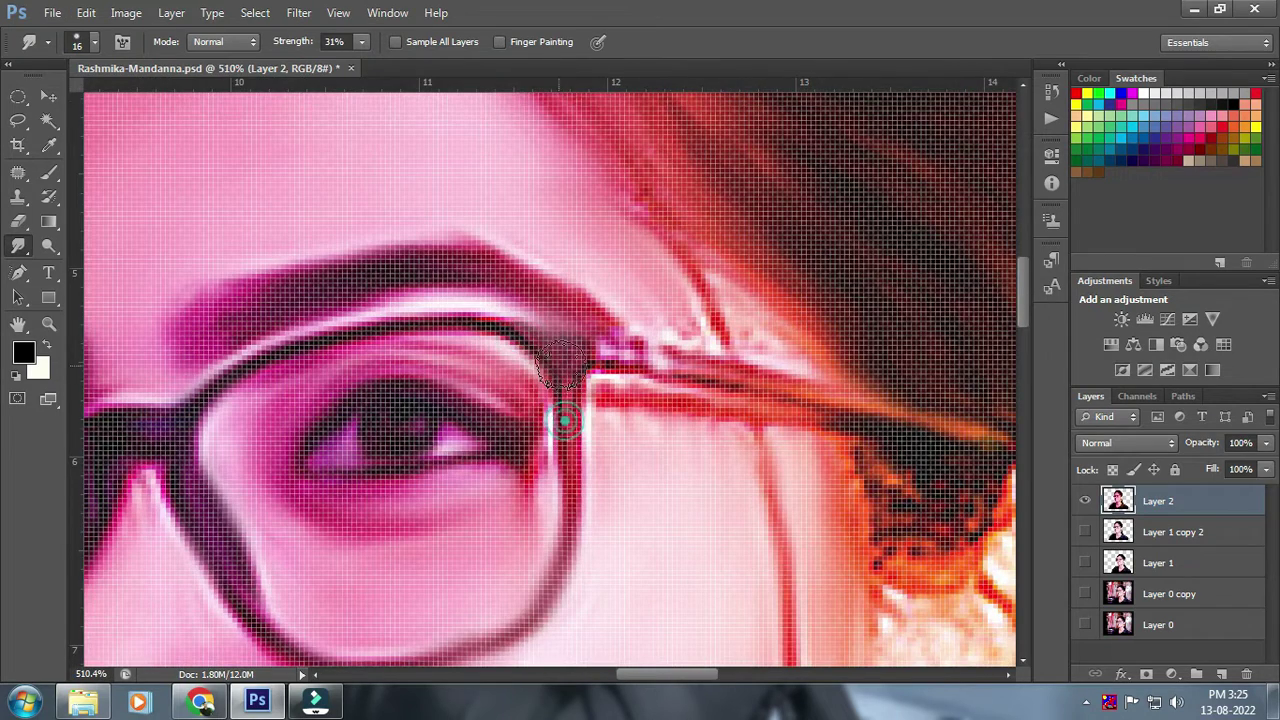
pyautogui.scroll(-1, 565, 421)
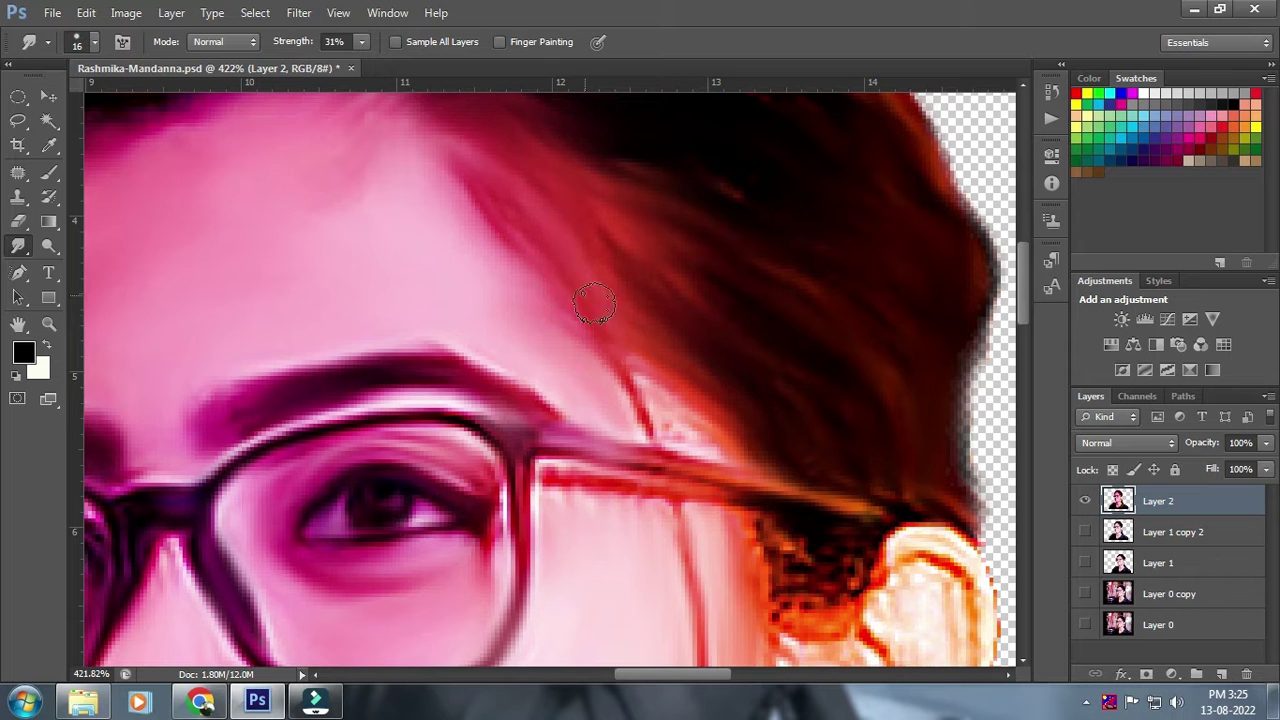
pyautogui.moveTo(604, 460); pyautogui.dragTo(424, 425)
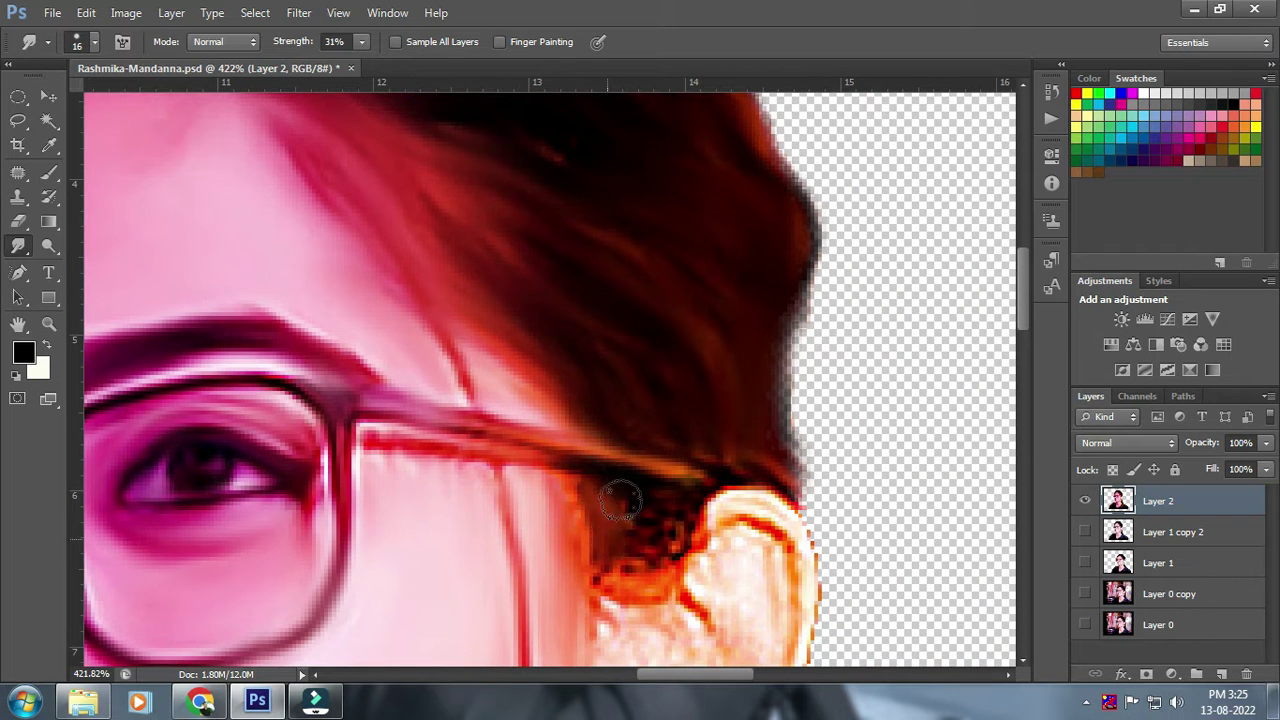
pyautogui.moveTo(640, 700)
pyautogui.mouseDown()
pyautogui.moveTo(625, 609)
pyautogui.moveTo(548, 499)
pyautogui.mouseUp()
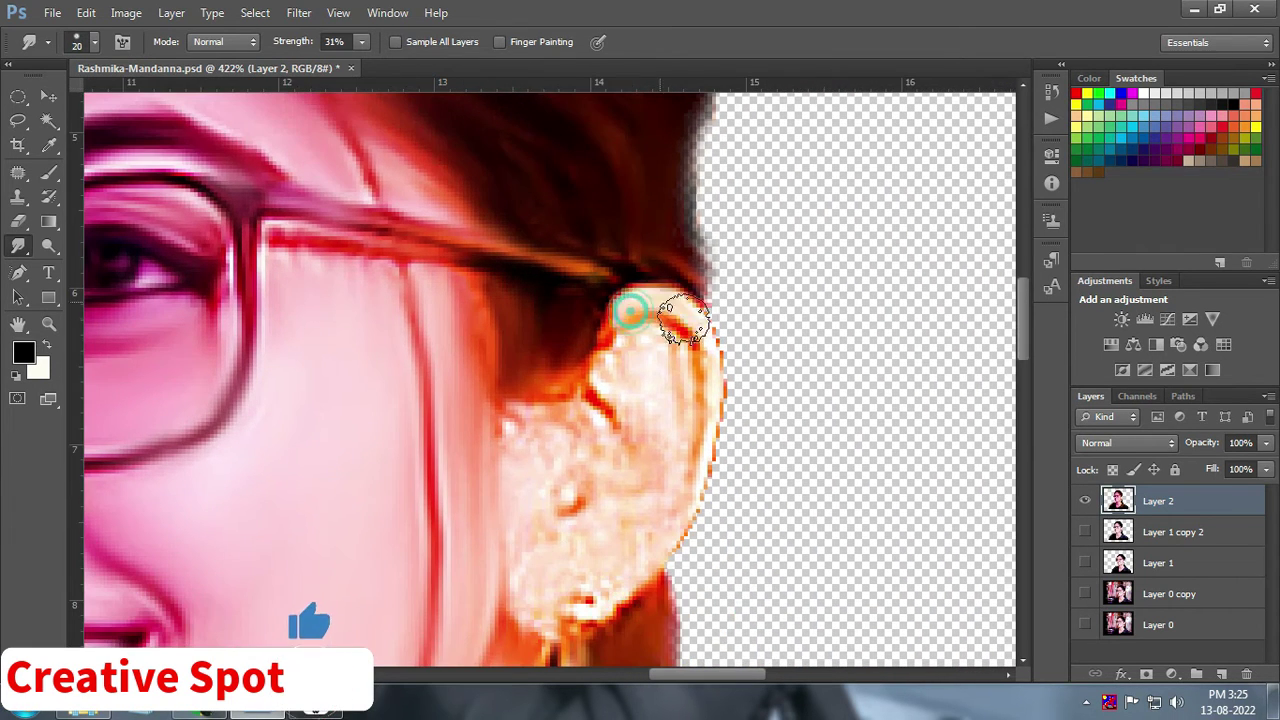
pyautogui.moveTo(715, 375); pyautogui.dragTo(677, 510)
pyautogui.moveTo(653, 437); pyautogui.dragTo(654, 493)
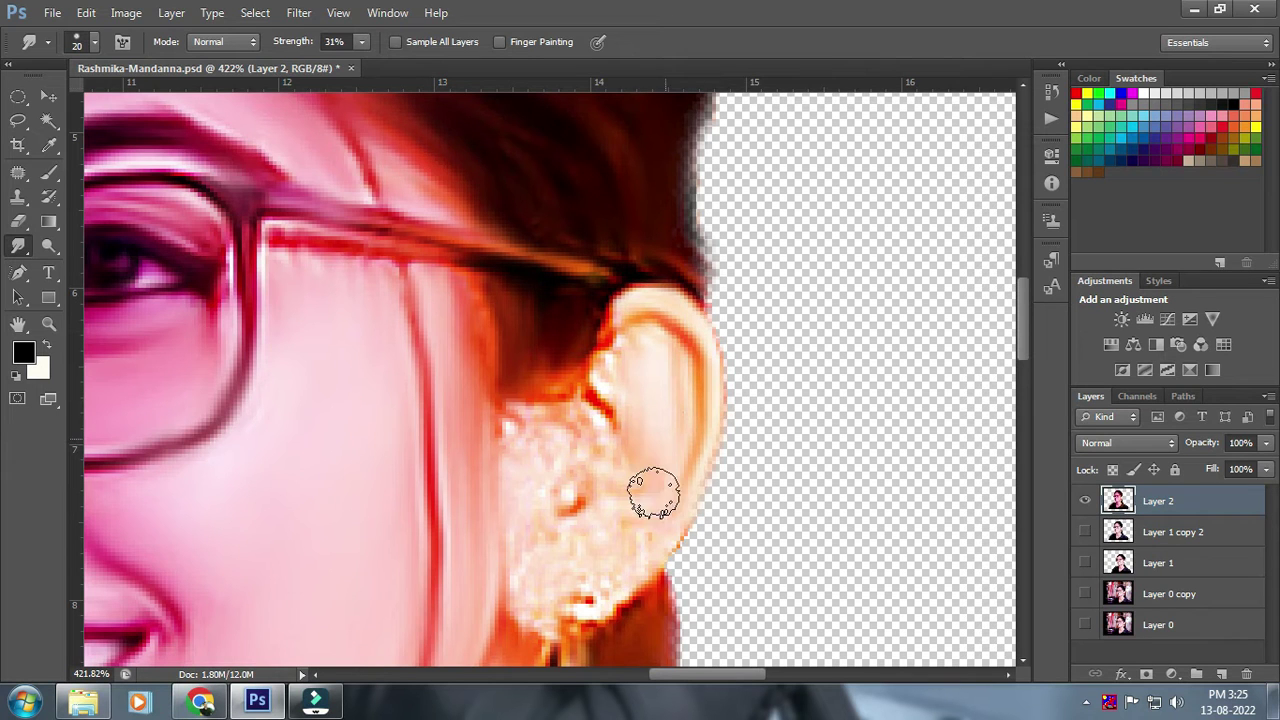
# Blend away the speckled ear highlights and smudge the nearby hair and earlobe skin.
pyautogui.moveTo(526, 449); pyautogui.dragTo(535, 525)
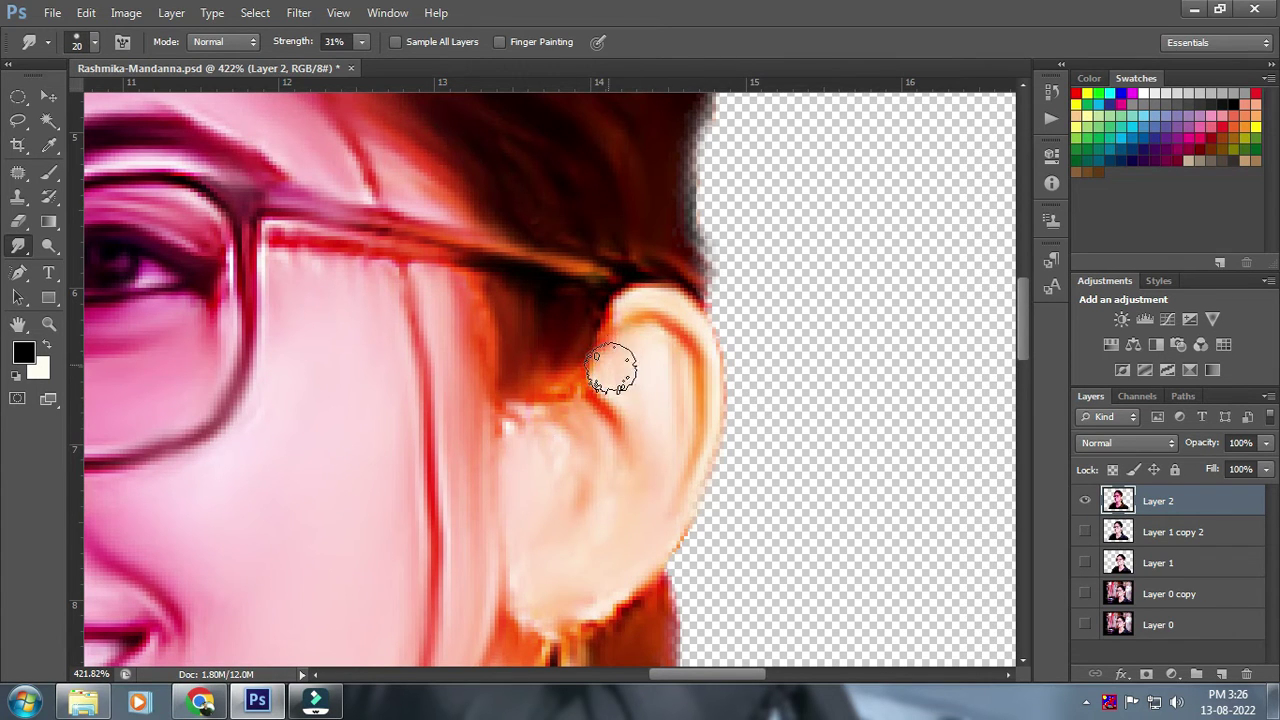
pyautogui.moveTo(510, 393); pyautogui.dragTo(527, 458)
pyautogui.moveTo(592, 508); pyautogui.dragTo(595, 350)
pyautogui.moveTo(600, 440); pyautogui.dragTo(646, 452)
pyautogui.moveTo(650, 350); pyautogui.dragTo(686, 580)
pyautogui.scroll(1, 720, 514)
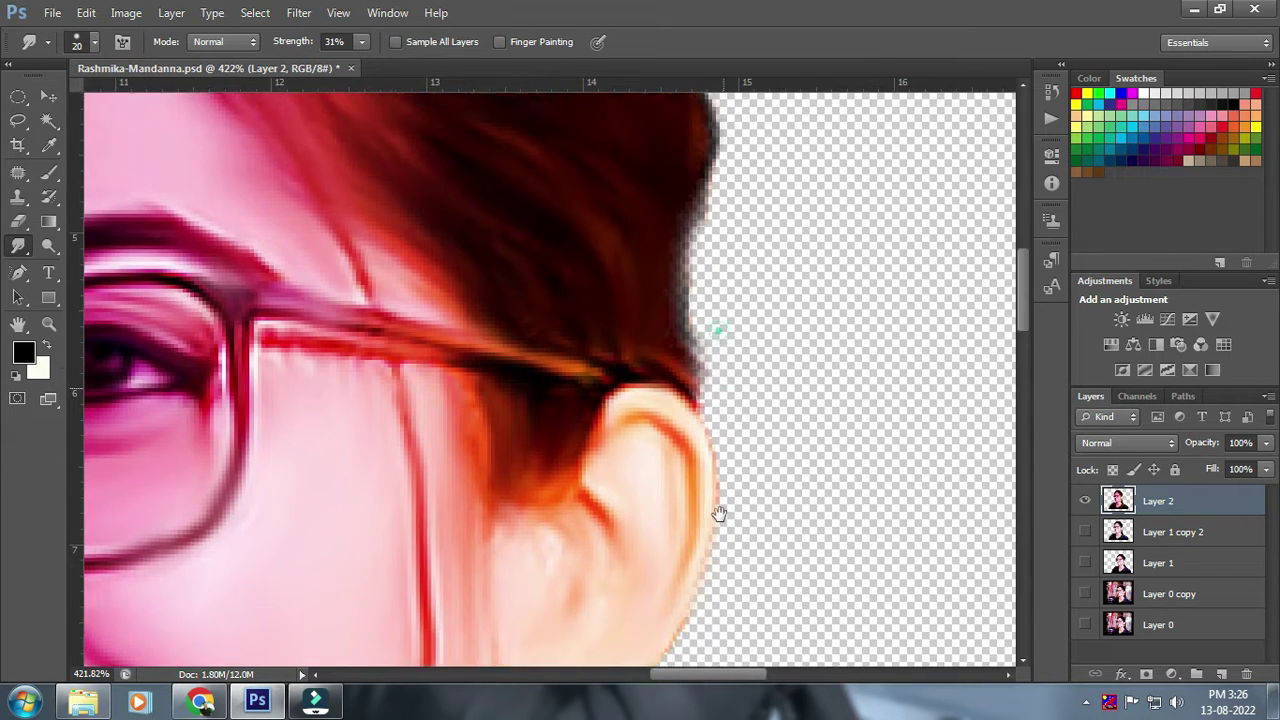
pyautogui.scroll(4, 720, 514)
pyautogui.scroll(-3, 586, 460)
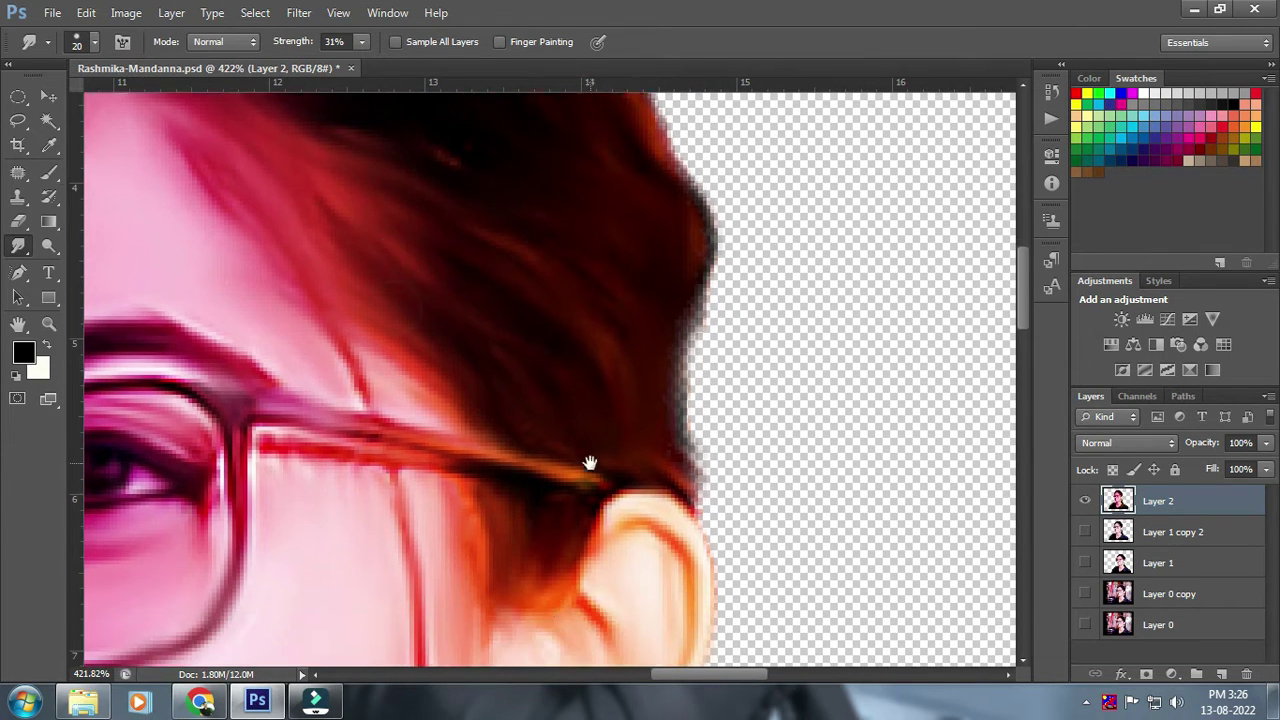
pyautogui.scroll(-1, 571, 537)
pyautogui.scroll(-5, 543, 420)
# Blend the black neck area into the collar and smooth the textured collar along the neckline.
pyautogui.scroll(2, 590, 362)
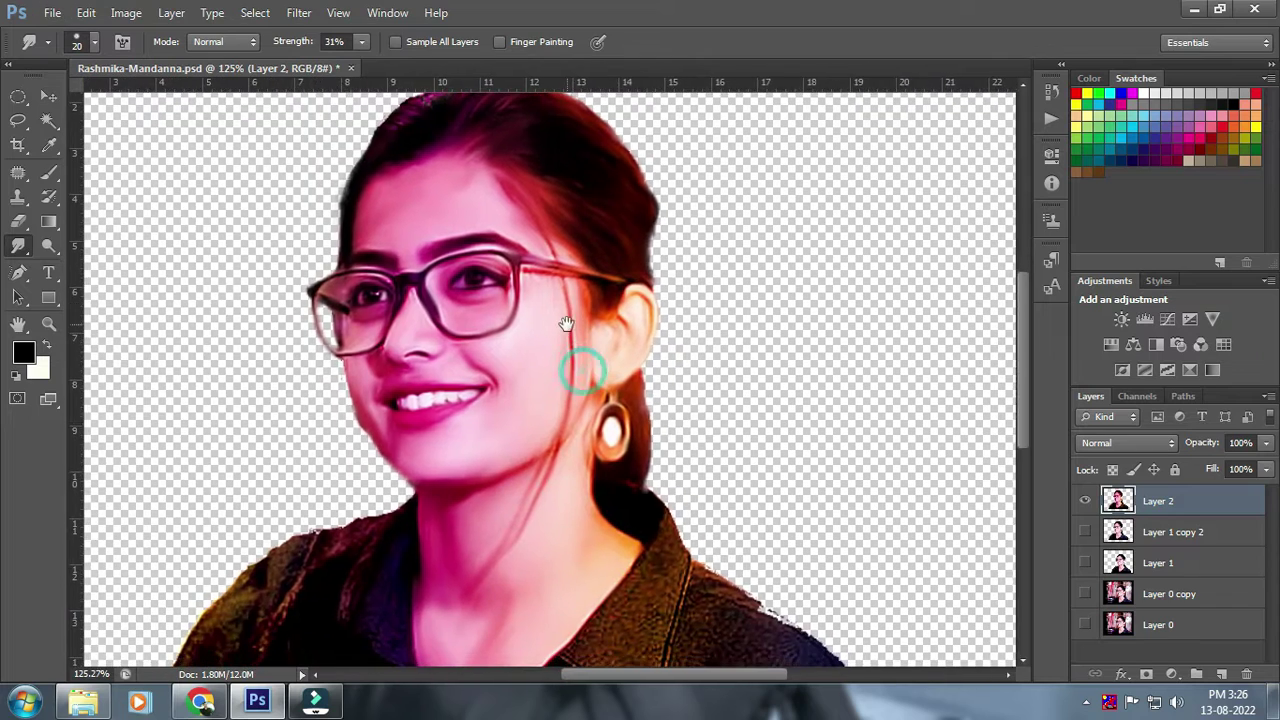
pyautogui.scroll(2, 646, 523)
pyautogui.scroll(1, 472, 360)
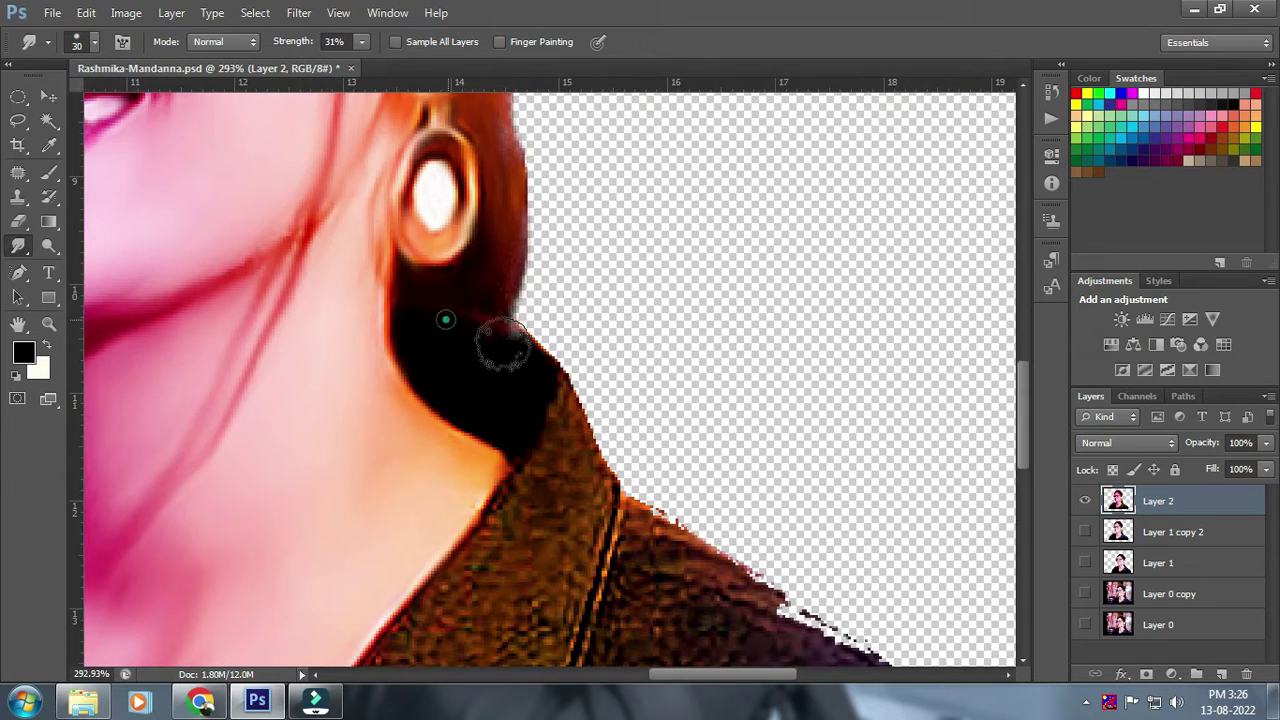
pyautogui.moveTo(502, 345); pyautogui.dragTo(545, 450)
pyautogui.scroll(-2, 517, 586)
pyautogui.moveTo(597, 345); pyautogui.dragTo(500, 490)
pyautogui.moveTo(600, 294); pyautogui.dragTo(450, 520)
pyautogui.moveTo(600, 380); pyautogui.dragTo(600, 470)
pyautogui.moveTo(680, 420)
pyautogui.mouseDown()
pyautogui.moveTo(674, 348)
pyautogui.moveTo(612, 565)
pyautogui.mouseUp()
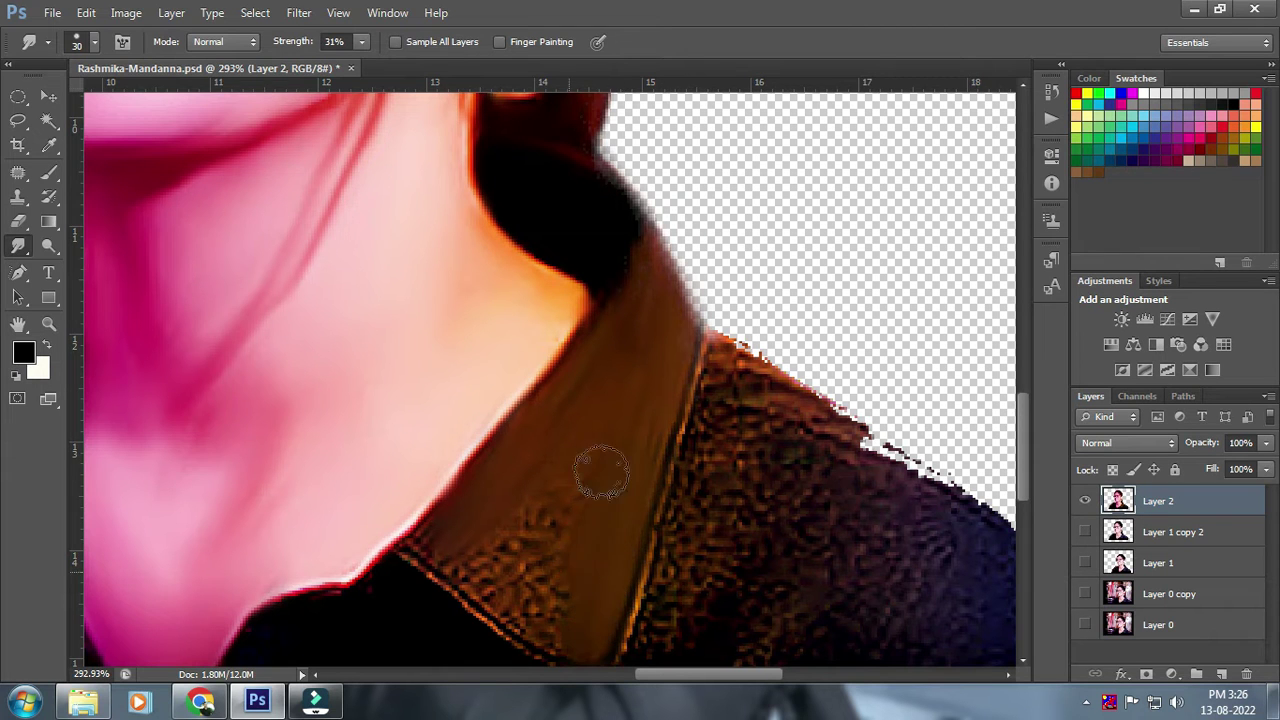
# With a slightly larger brush, smudge the collar near the seam up toward the shoulder.
pyautogui.moveTo(502, 541); pyautogui.dragTo(457, 586)
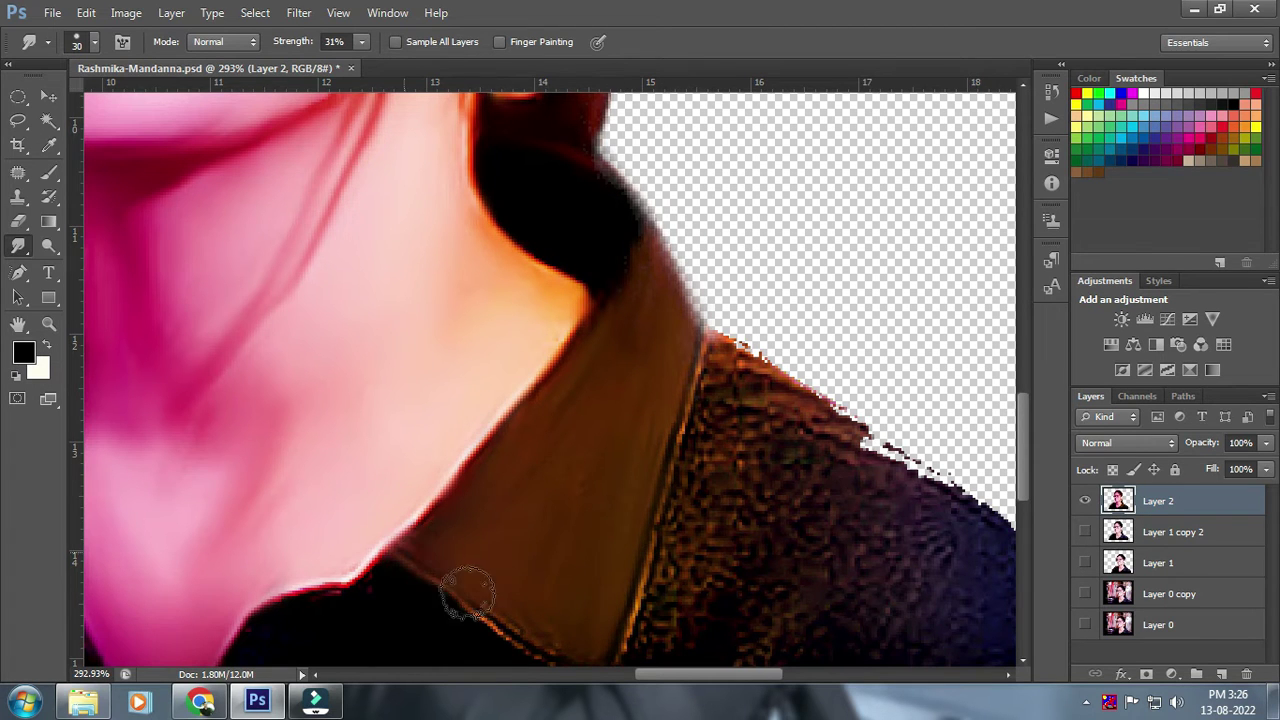
pyautogui.scroll(-2, 551, 571)
pyautogui.moveTo(466, 466)
pyautogui.mouseDown()
pyautogui.moveTo(566, 523)
pyautogui.moveTo(636, 457)
pyautogui.mouseUp()
pyautogui.moveTo(856, 360); pyautogui.dragTo(754, 380)
pyautogui.press(']')
pyautogui.moveTo(609, 257); pyautogui.dragTo(600, 349)
pyautogui.moveTo(617, 455)
pyautogui.mouseDown()
pyautogui.moveTo(586, 523)
pyautogui.moveTo(640, 400)
pyautogui.moveTo(616, 341)
pyautogui.moveTo(624, 289)
pyautogui.moveTo(614, 343)
pyautogui.moveTo(670, 292)
pyautogui.moveTo(851, 400)
pyautogui.moveTo(797, 380)
pyautogui.moveTo(734, 320)
pyautogui.moveTo(677, 343)
pyautogui.moveTo(643, 566)
pyautogui.moveTo(807, 440)
pyautogui.moveTo(837, 509)
pyautogui.moveTo(920, 451)
pyautogui.moveTo(931, 560)
pyautogui.moveTo(840, 378)
pyautogui.moveTo(903, 449)
pyautogui.moveTo(914, 409)
pyautogui.moveTo(800, 337)
pyautogui.moveTo(860, 472)
pyautogui.moveTo(737, 377)
pyautogui.mouseUp()
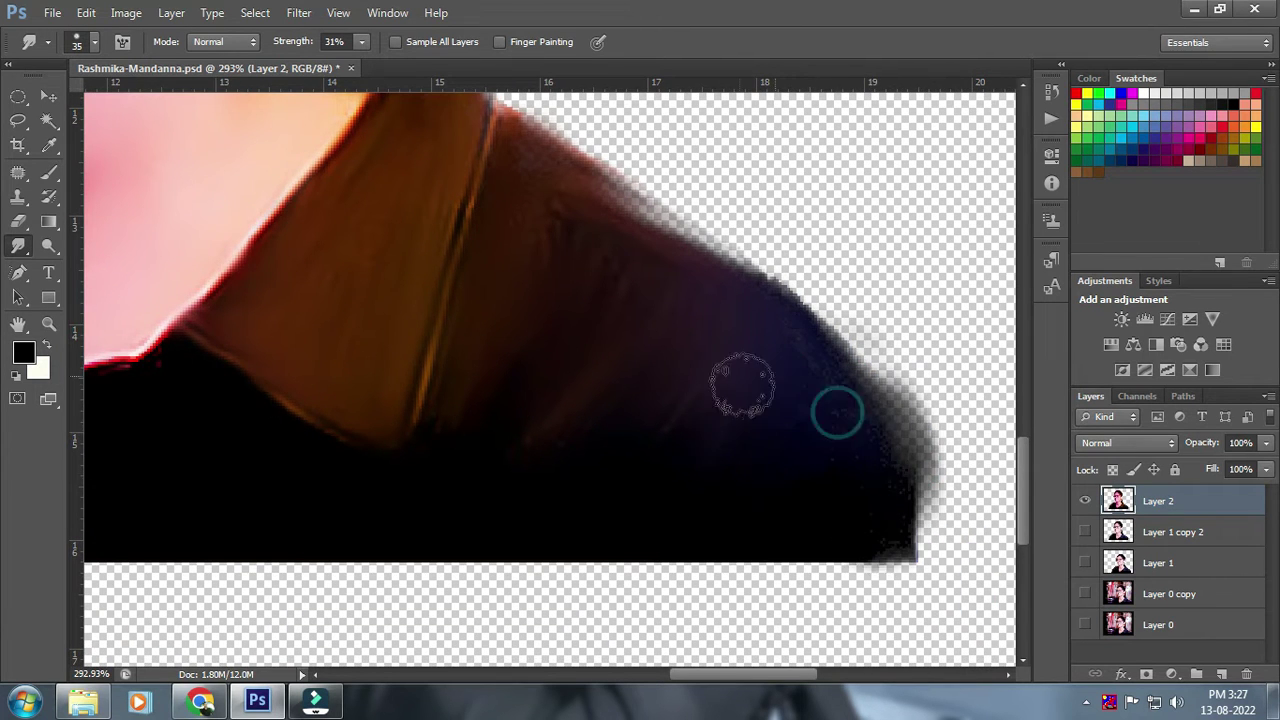
# Smear the red collar colour downward and across the dark shoulder.
pyautogui.scroll(3, 737, 377)
pyautogui.moveTo(689, 426)
pyautogui.mouseDown()
pyautogui.moveTo(571, 503)
pyautogui.moveTo(635, 473)
pyautogui.mouseUp()
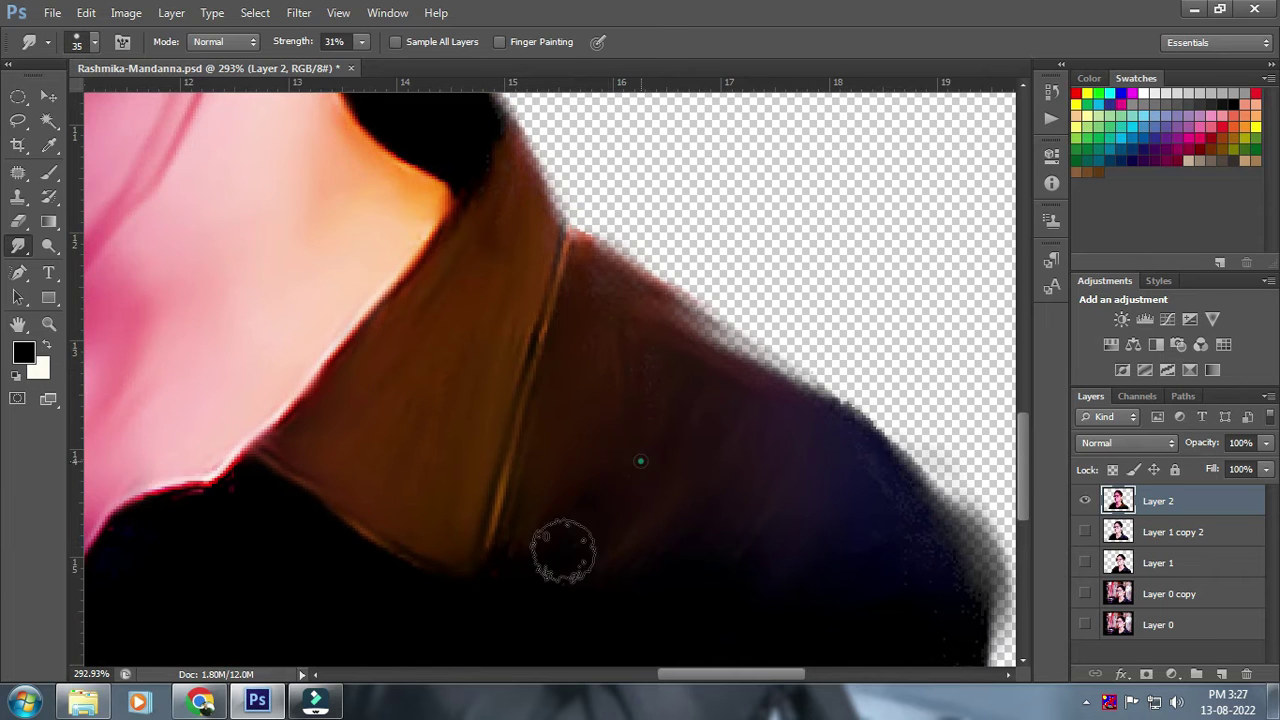
pyautogui.hscroll(-10, 623, 565)
pyautogui.scroll(1, 455, 440)
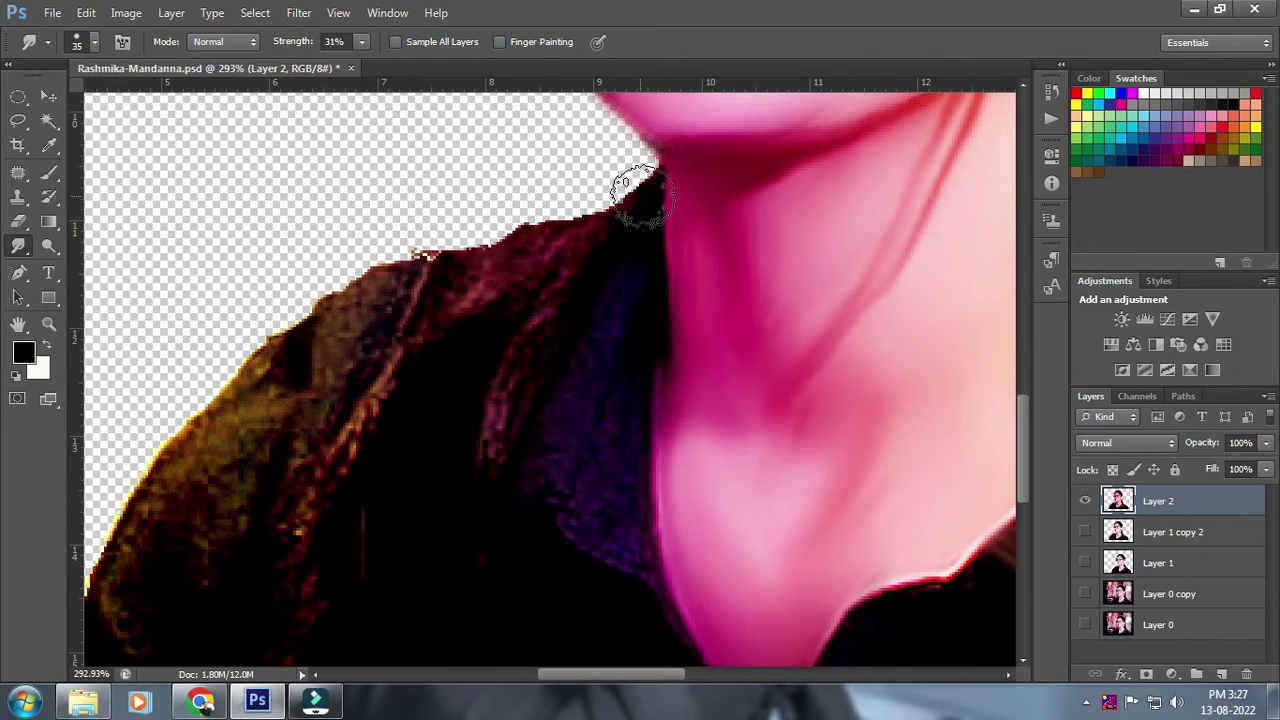
pyautogui.moveTo(620, 343); pyautogui.dragTo(634, 537)
pyautogui.moveTo(683, 634)
pyautogui.mouseDown()
pyautogui.moveTo(623, 351)
pyautogui.moveTo(586, 266)
pyautogui.moveTo(517, 430)
pyautogui.mouseUp()
pyautogui.hscroll(-1, 609, 377)
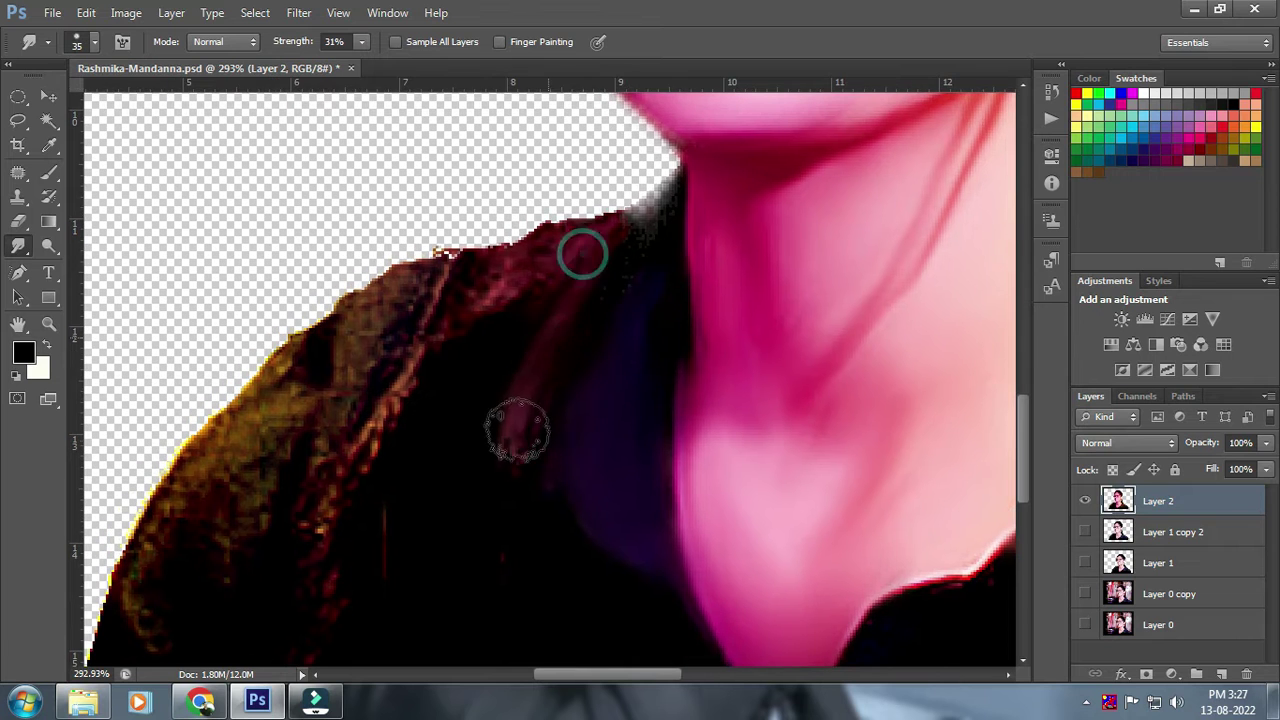
pyautogui.moveTo(574, 237)
pyautogui.mouseDown()
pyautogui.moveTo(477, 255)
pyautogui.moveTo(386, 391)
pyautogui.mouseUp()
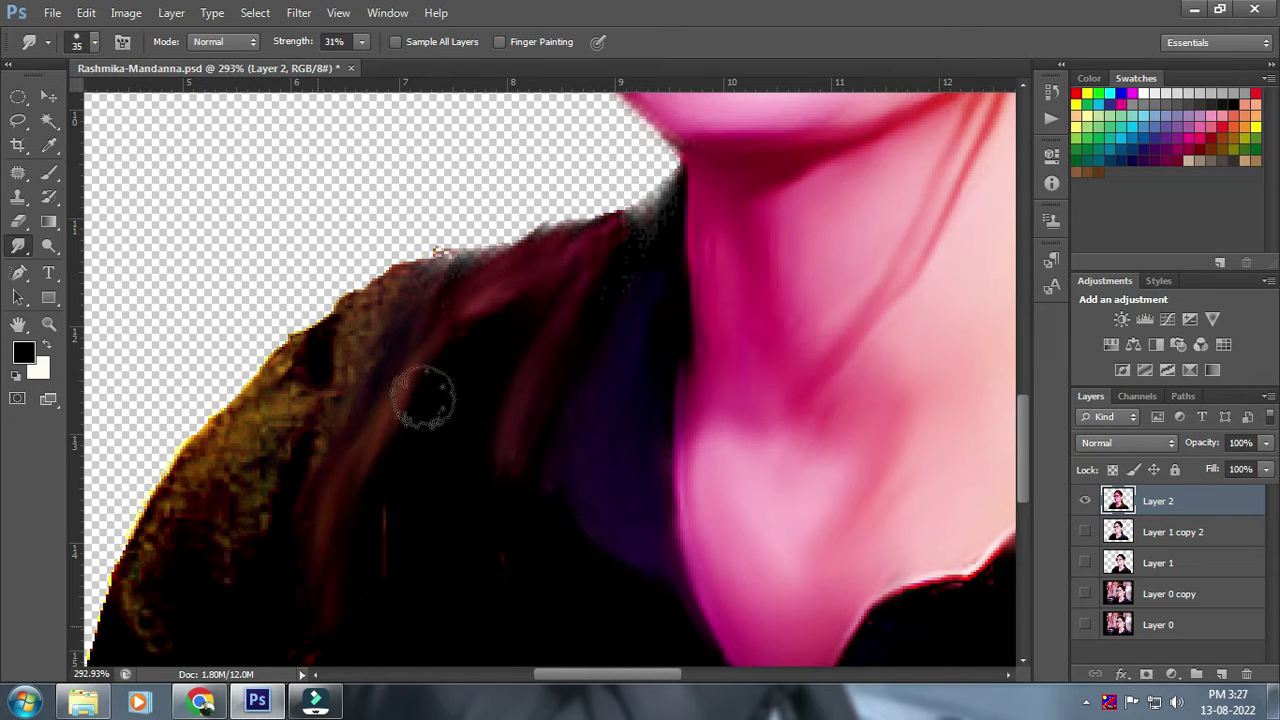
# Smooth the noisy hair-edge fringe and, with a larger brush, the bottom-left shoulder edge.
pyautogui.scroll(-3, 491, 403)
pyautogui.moveTo(374, 520); pyautogui.dragTo(554, 505)
pyautogui.moveTo(326, 393); pyautogui.dragTo(562, 232)
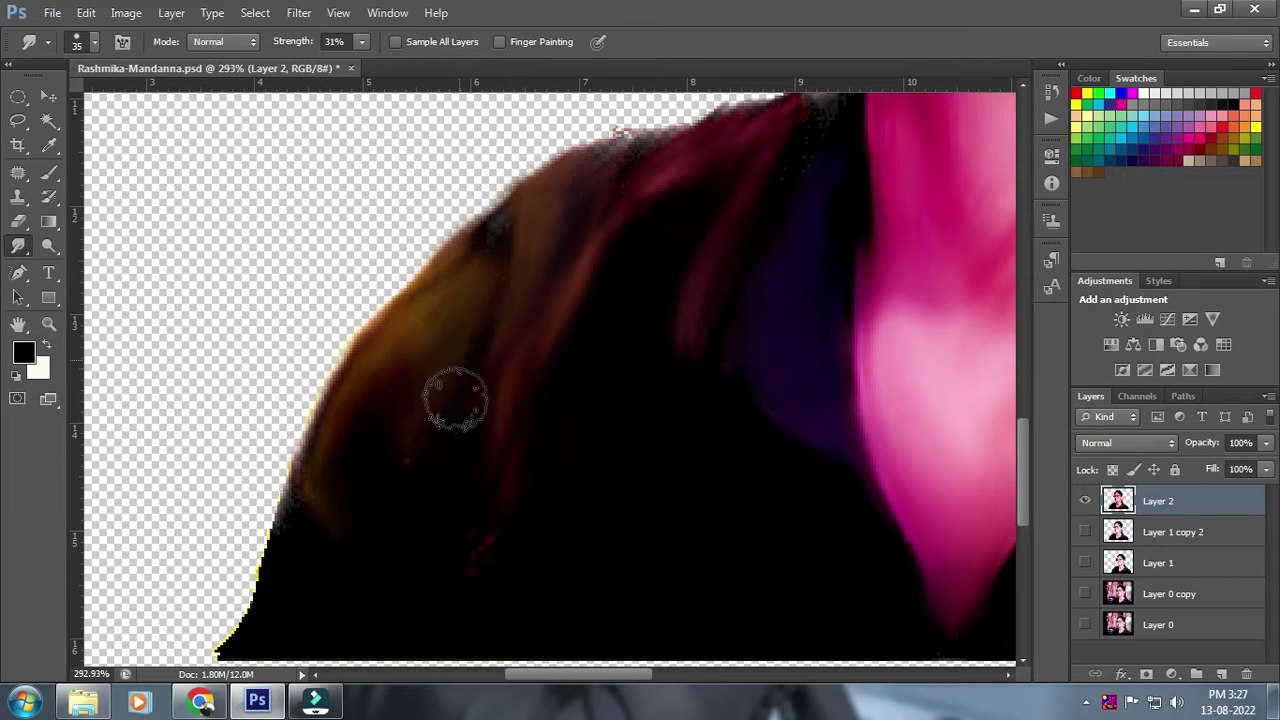
pyautogui.scroll(-2, 455, 400)
pyautogui.scroll(-2, 423, 449)
pyautogui.press(']')
pyautogui.press(']')
pyautogui.moveTo(255, 555)
pyautogui.mouseDown()
pyautogui.moveTo(345, 550)
pyautogui.moveTo(330, 586)
pyautogui.moveTo(420, 600)
pyautogui.moveTo(483, 578)
pyautogui.mouseUp()
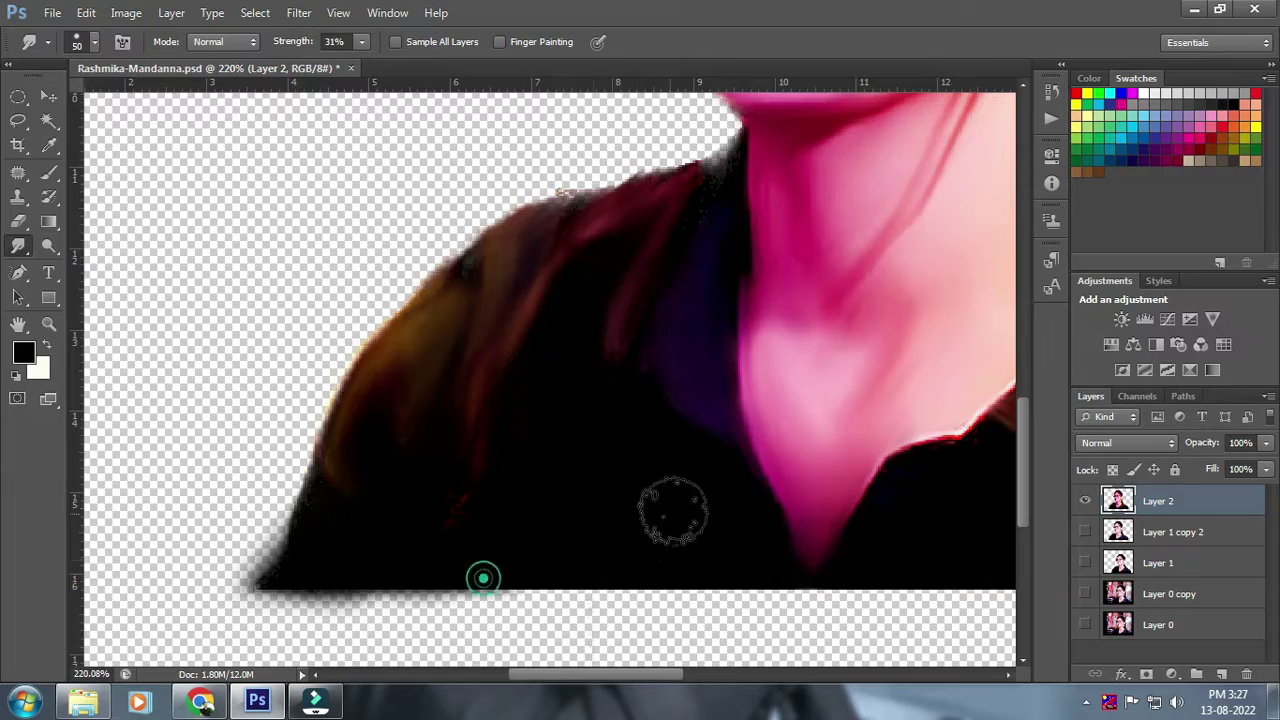
# With a smaller brush, smooth the jagged hairline and remove the pink blob, then zoom out.
pyautogui.scroll(-3, 471, 434)
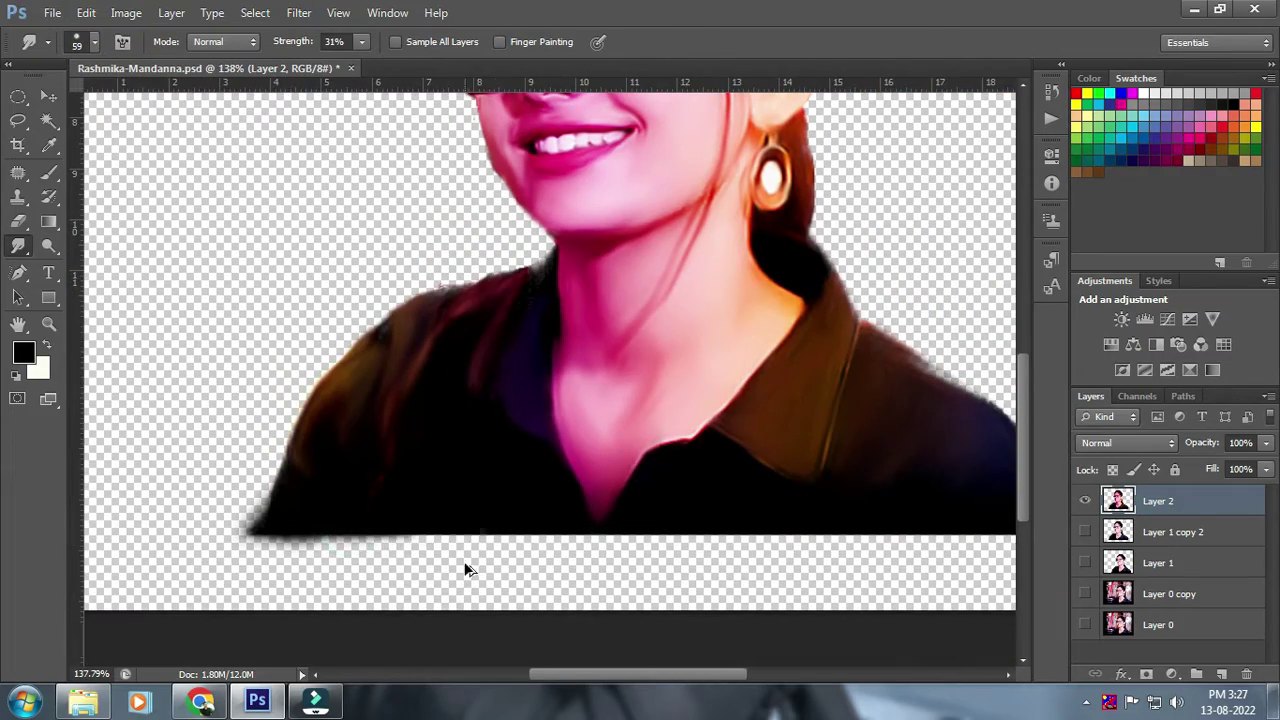
pyautogui.scroll(-2, 464, 562)
pyautogui.scroll(-2, 586, 295)
pyautogui.scroll(3, 500, 229)
pyautogui.scroll(3, 562, 453)
pyautogui.moveTo(562, 453)
pyautogui.mouseDown()
pyautogui.moveTo(640, 253)
pyautogui.moveTo(430, 285)
pyautogui.mouseUp()
pyautogui.scroll(3, 430, 285)
pyautogui.scroll(1, 445, 245)
pyautogui.press('[')
pyautogui.press('[')
pyautogui.press('[')
pyautogui.scroll(-2, 450, 250)
pyautogui.moveTo(460, 230); pyautogui.dragTo(562, 252)
pyautogui.moveTo(500, 182); pyautogui.dragTo(683, 180)
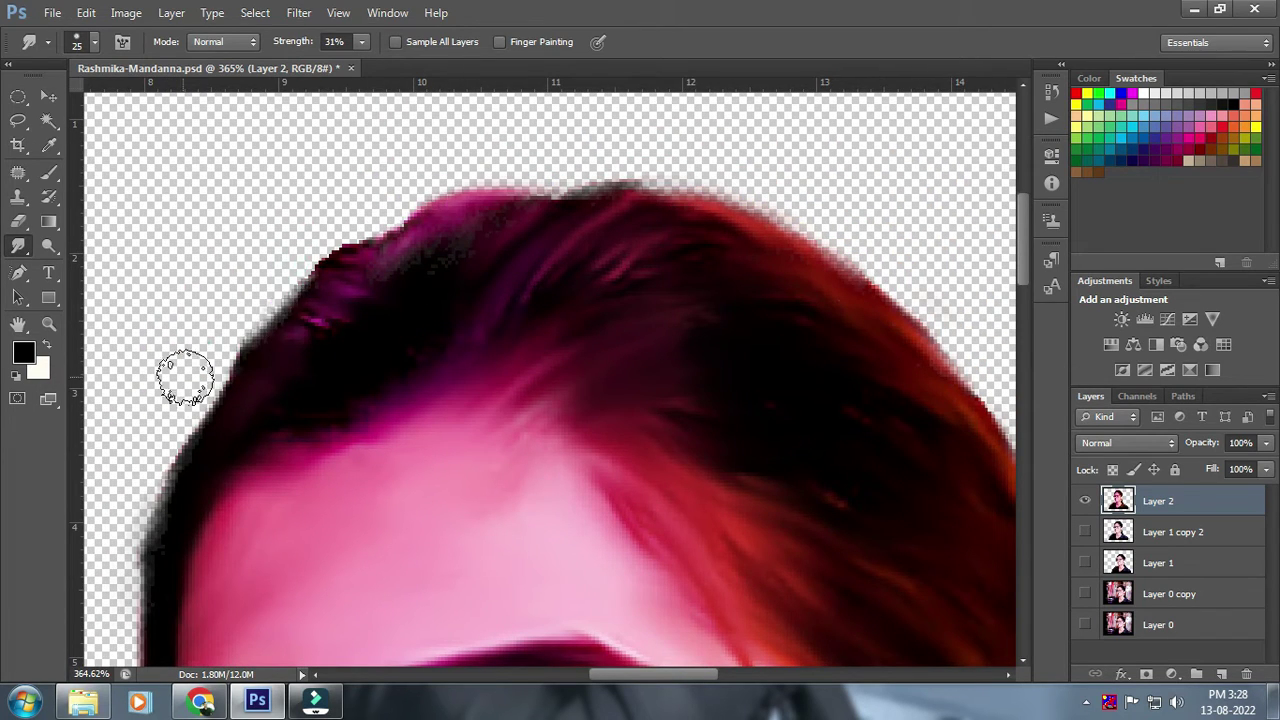
pyautogui.scroll(-4, 571, 286)
pyautogui.scroll(-3, 574, 371)
# Scale the portrait layer to about 87% and lower it on the canvas.
pyautogui.press('v')
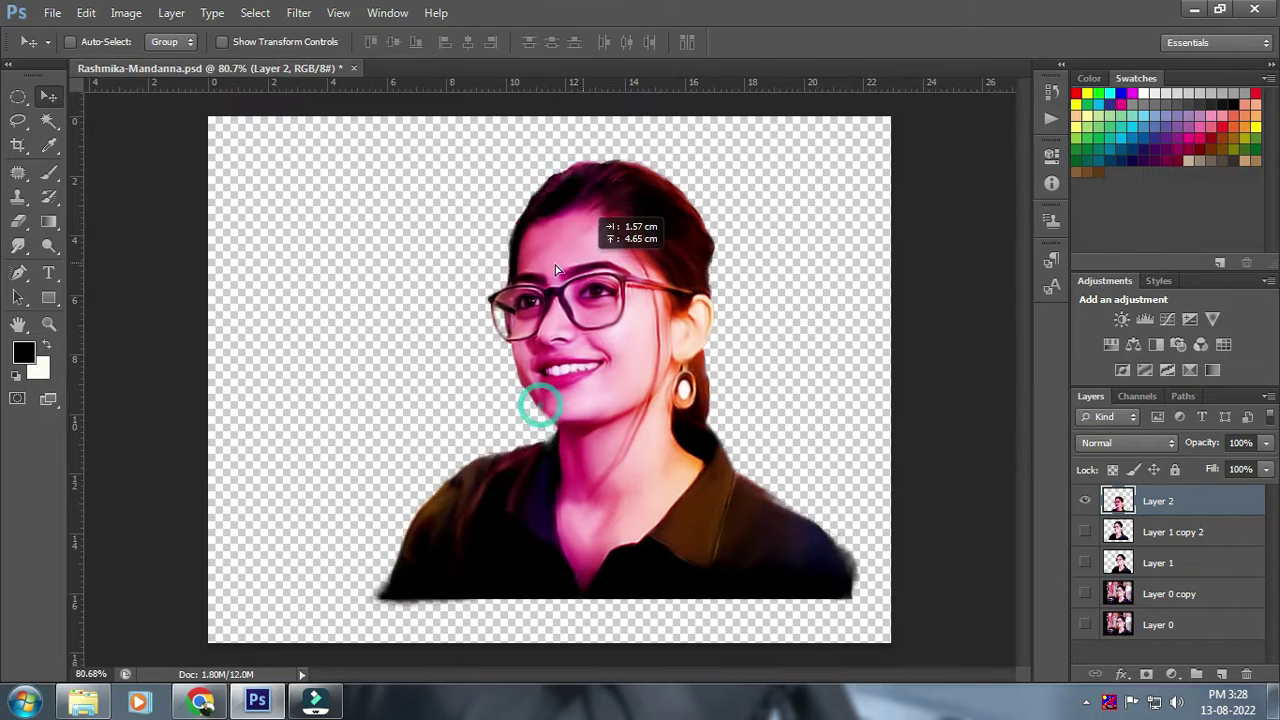
pyautogui.hotkey('ctrl', 't')
pyautogui.moveTo(558, 327); pyautogui.dragTo(558, 372)
pyautogui.moveTo(799, 201); pyautogui.dragTo(766, 234)
pyautogui.moveTo(563, 417); pyautogui.dragTo(563, 440)
pyautogui.press('Return')
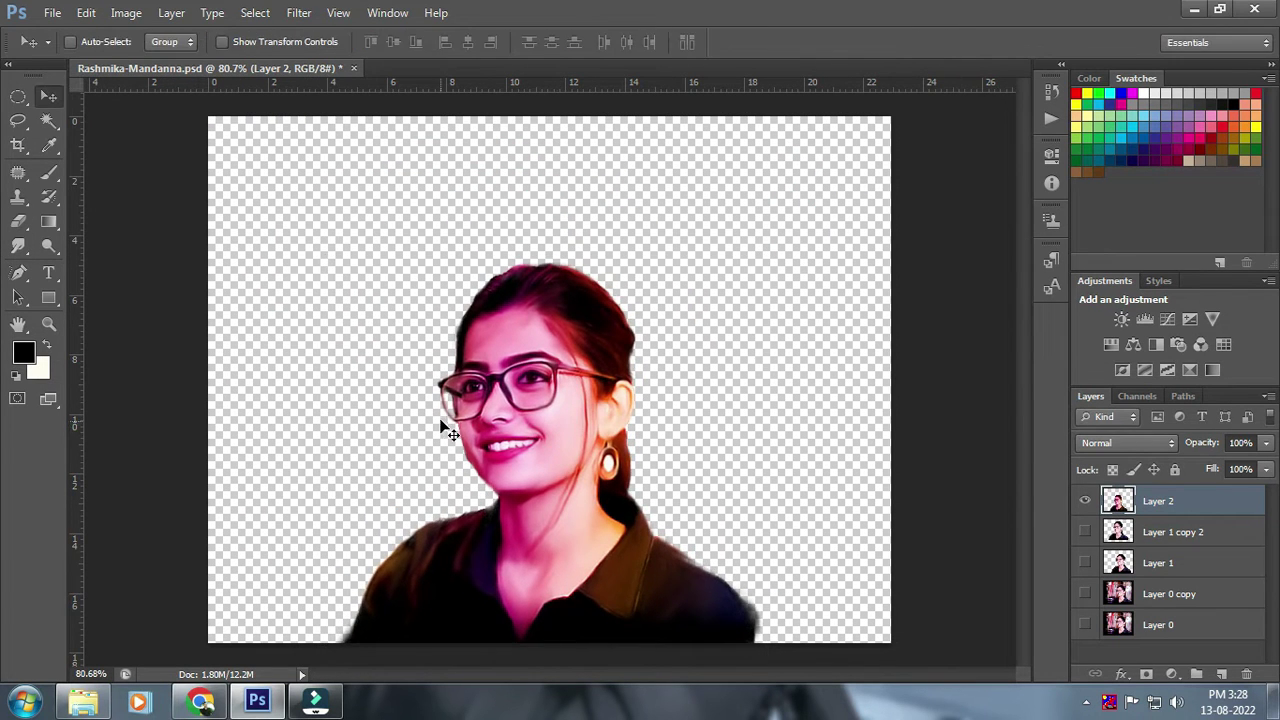
# Crop the canvas inward from the left, top and right edges to 581 × 543 px.
pyautogui.press('c')
pyautogui.moveTo(208, 379); pyautogui.dragTo(270, 379)
pyautogui.moveTo(548, 119); pyautogui.dragTo(543, 114)
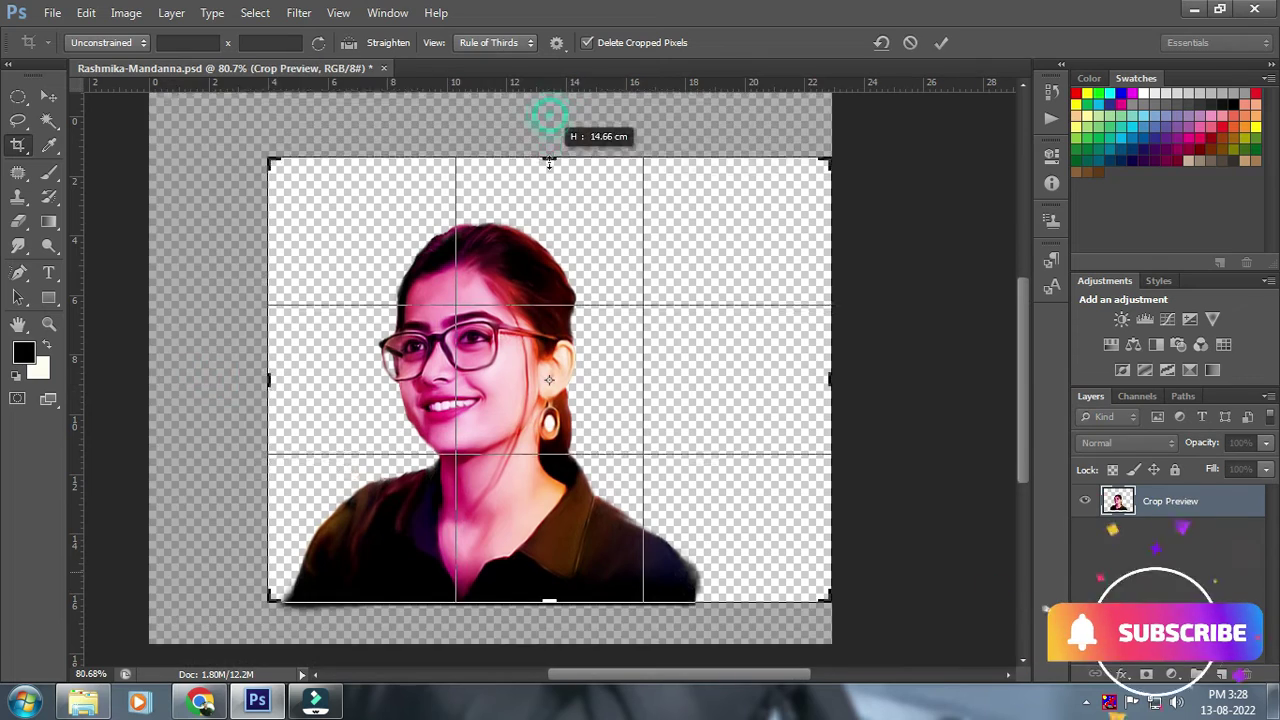
pyautogui.moveTo(829, 380); pyautogui.dragTo(774, 381)
pyautogui.press('Return')
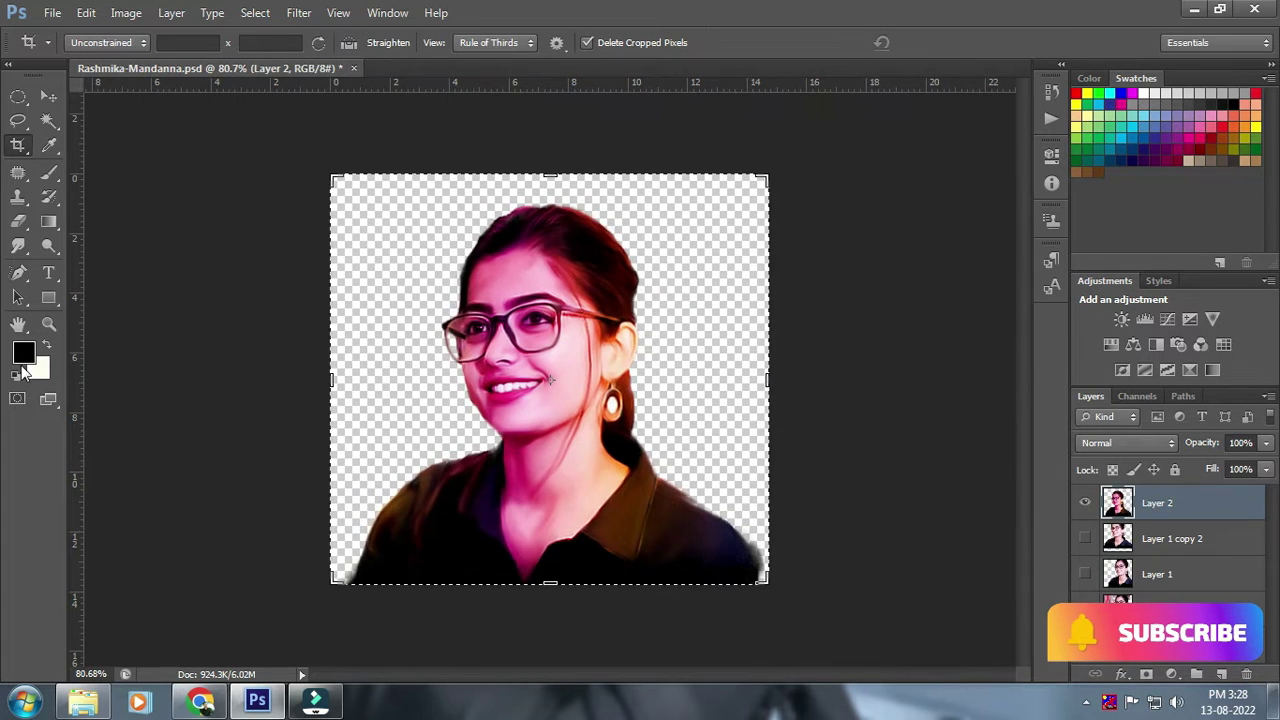
# Confirm the Image Size dialog unchanged, then fit the whole image in the window.
pyautogui.press('v')
pyautogui.click(126, 12)
pyautogui.click(157, 143)
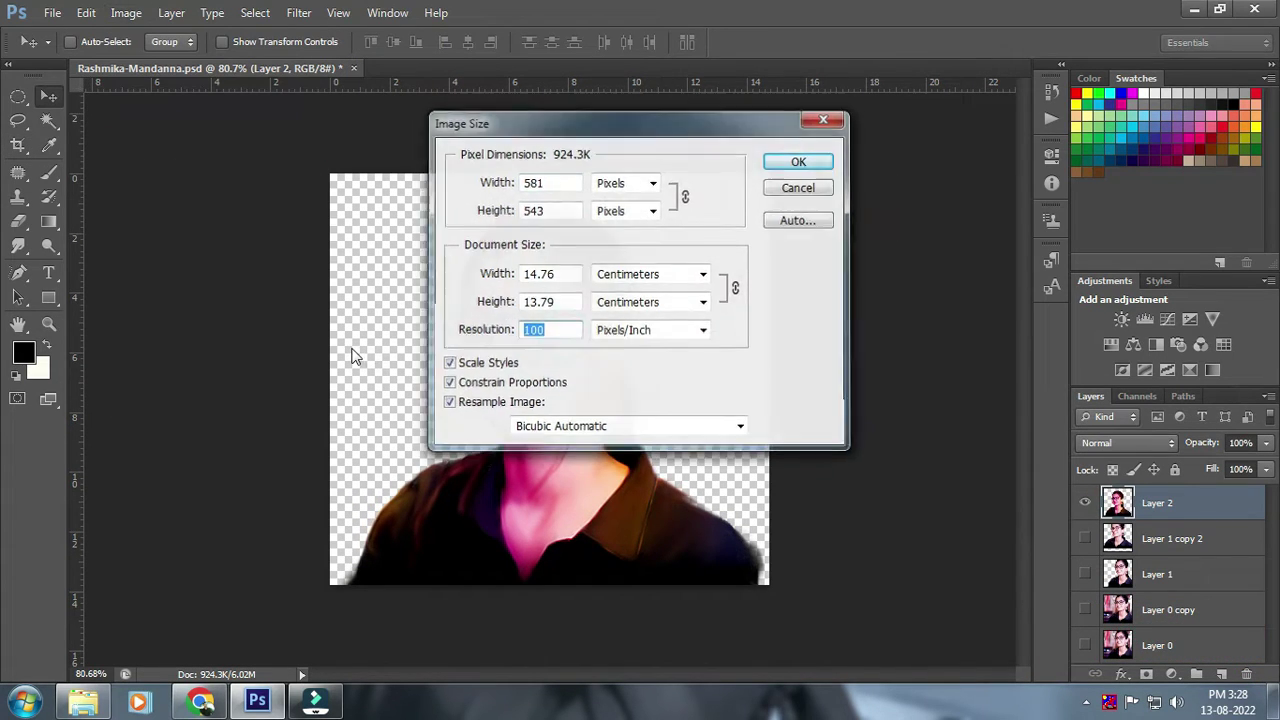
pyautogui.press('Return')
pyautogui.hotkey('ctrl', '0')
# Add an empty Layer 3 below Layer 2 and bring up the Open dialog.
pyautogui.click(1196, 553)
pyautogui.hotkey('ctrl', 'shift', 'n')
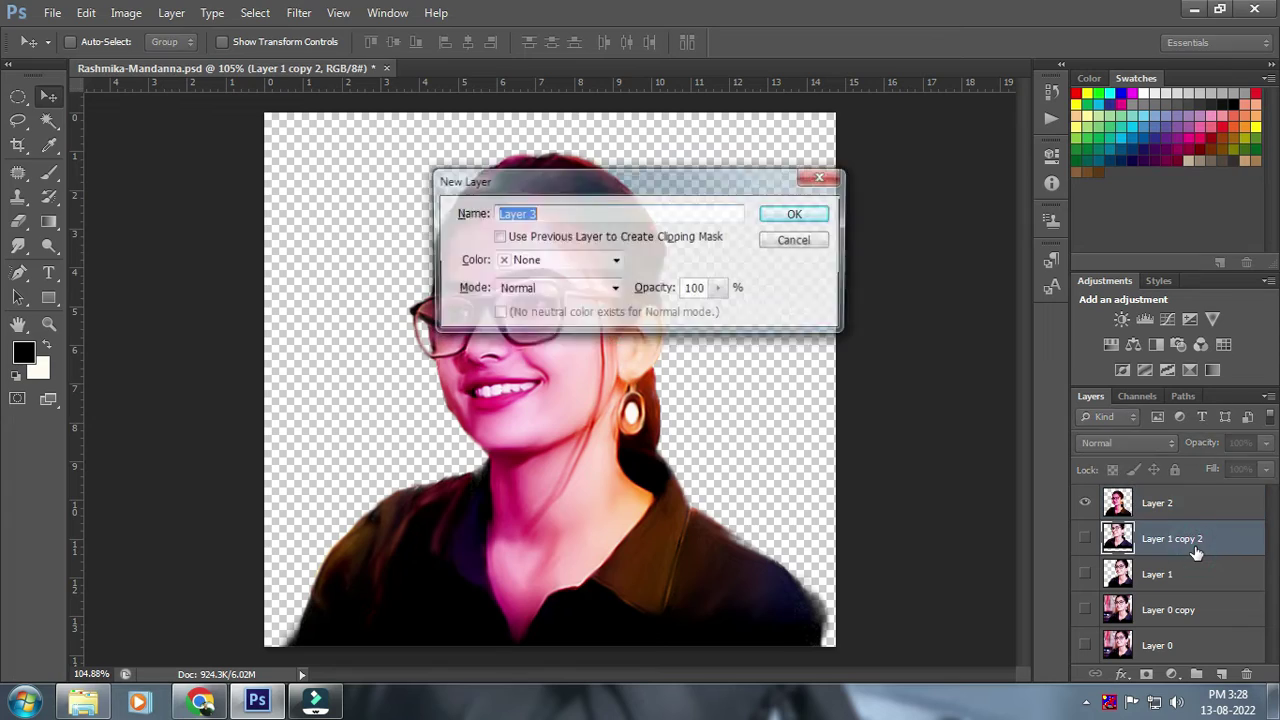
pyautogui.press('Return')
pyautogui.hotkey('ctrl', 'z')
pyautogui.click(1221, 673)
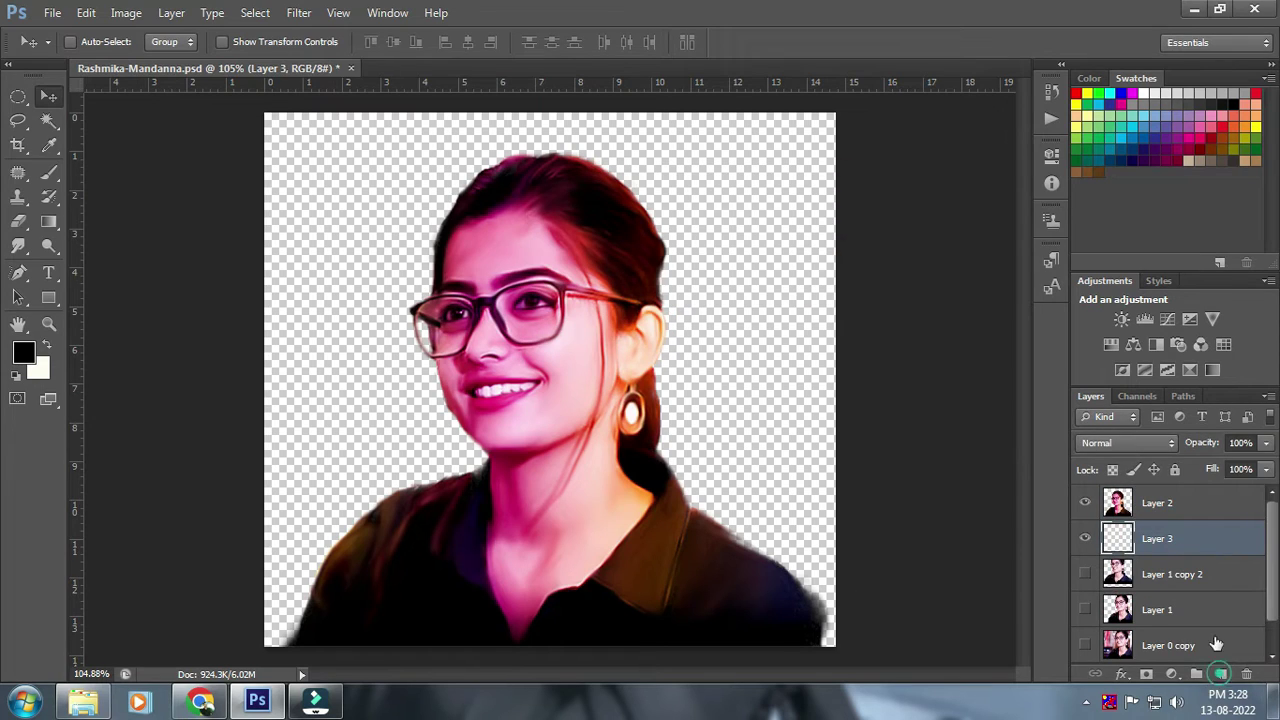
pyautogui.hotkey('ctrl', 'o')
# Browse to the Social Media post Img folder on the G: drive and open 0000.png.
pyautogui.scroll(-5, 363, 400)
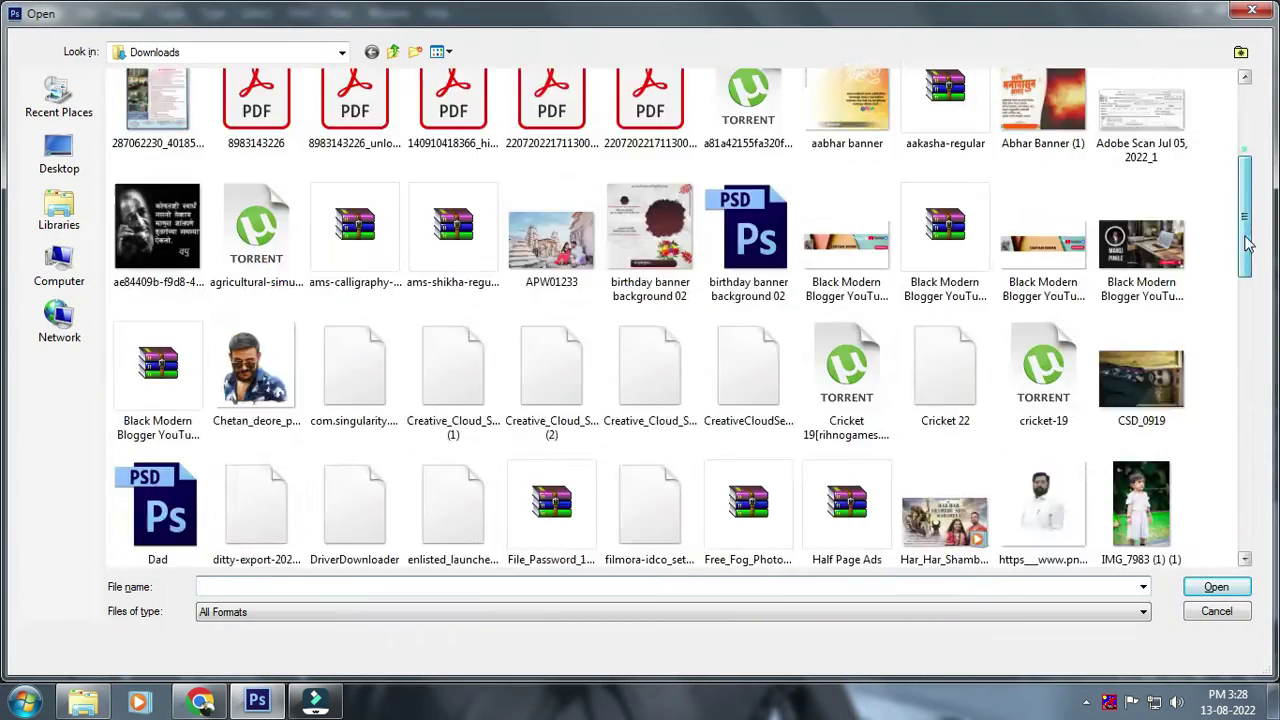
pyautogui.scroll(-5, 363, 420)
pyautogui.scroll(-3, 363, 440)
pyautogui.click(155, 368)
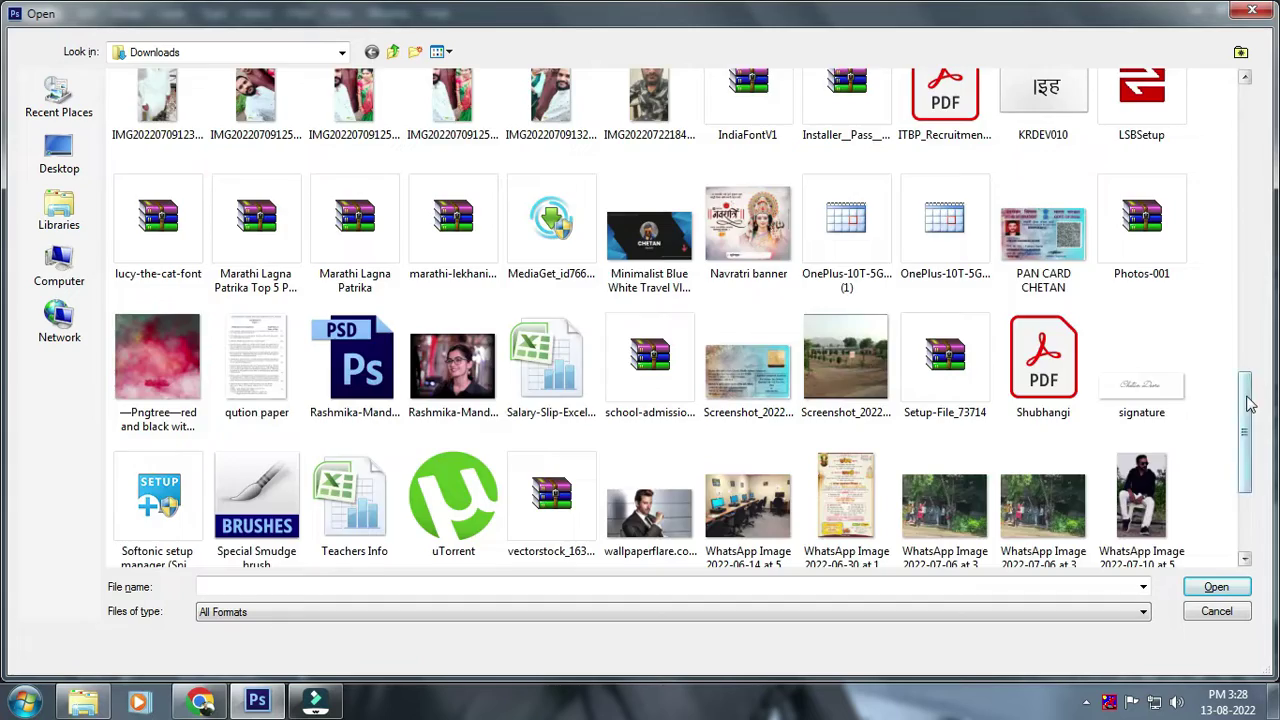
pyautogui.scroll(5, 1248, 403)
pyautogui.click(59, 265)
pyautogui.doubleClick(610, 127)
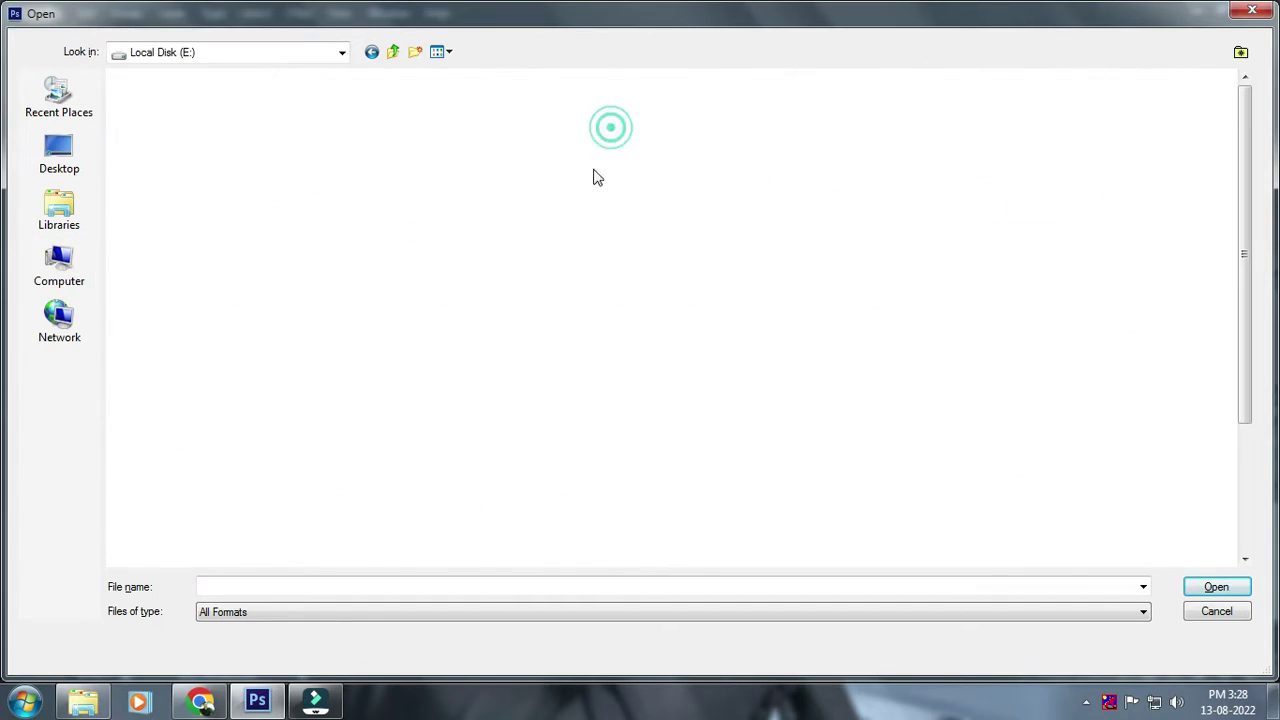
pyautogui.click(59, 265)
pyautogui.doubleClick(1063, 131)
pyautogui.doubleClick(546, 148)
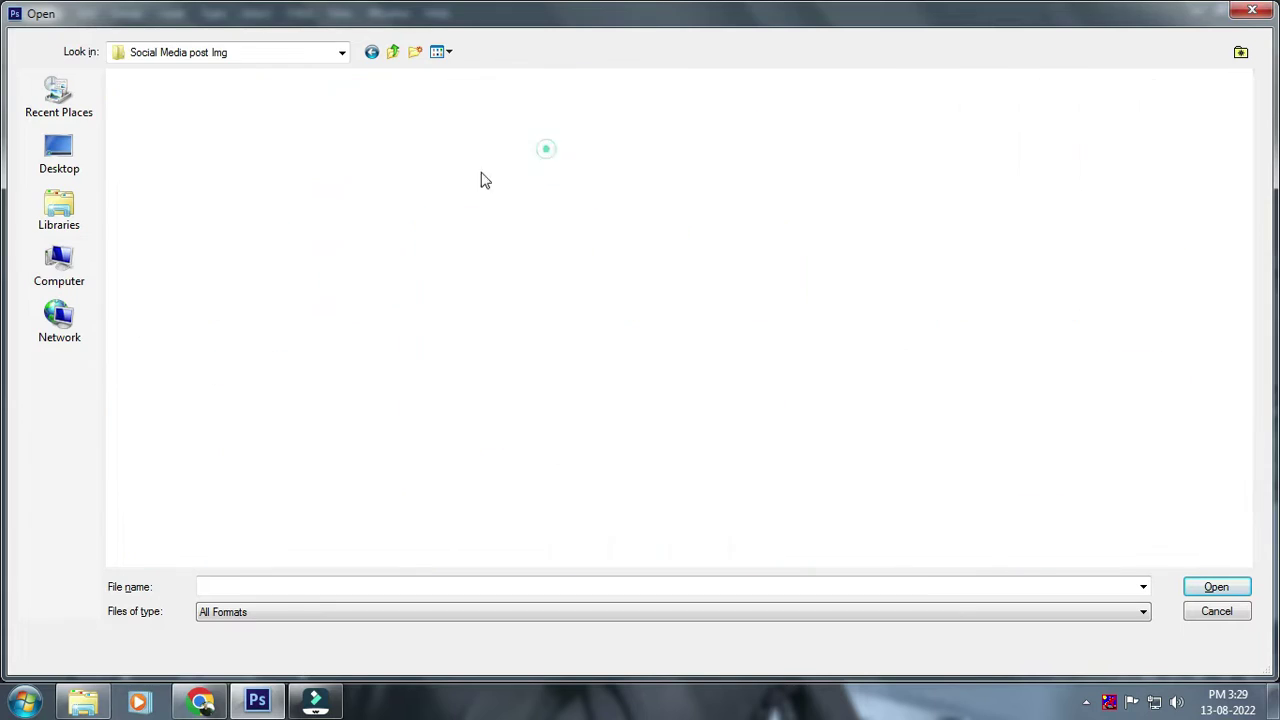
pyautogui.scroll(-3, 1250, 290)
pyautogui.scroll(1, 1250, 290)
pyautogui.scroll(2, 1250, 290)
pyautogui.press('Escape')
# Copy the whole paint image and paste it into the portrait document.
pyautogui.hotkey('ctrl', 'a')
pyautogui.hotkey('ctrl', 'c')
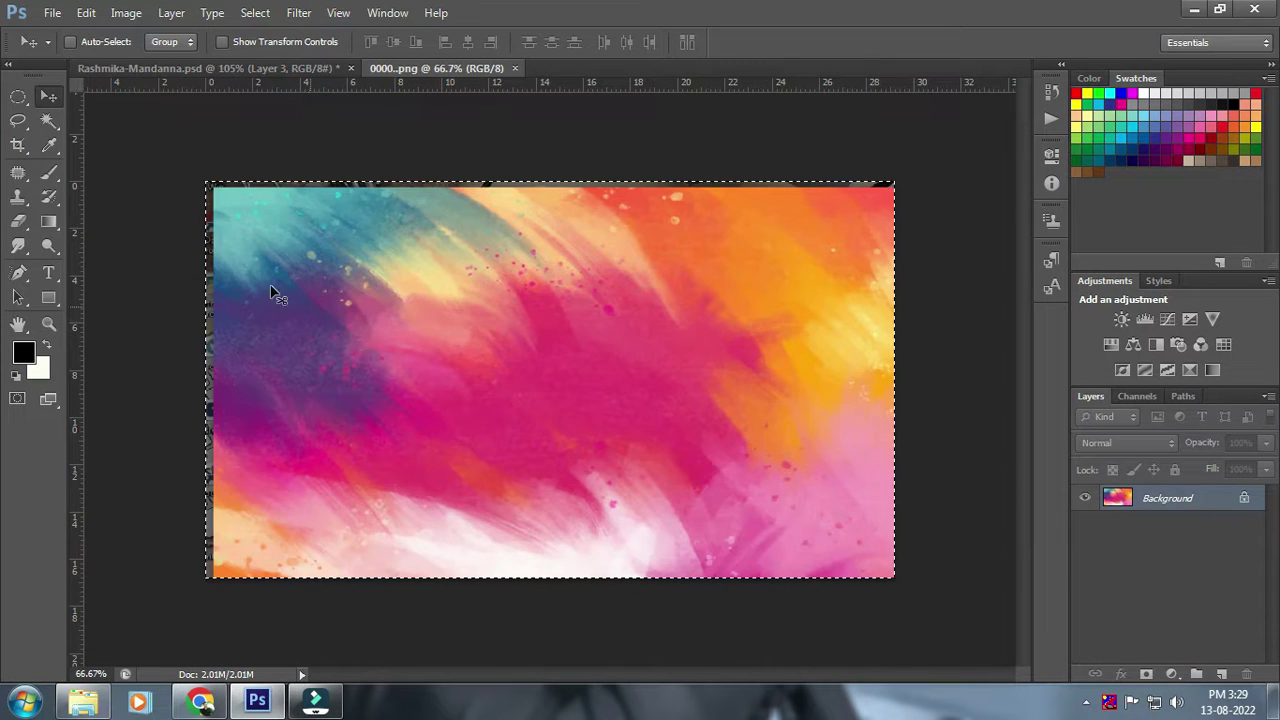
pyautogui.click(280, 68)
pyautogui.hotkey('ctrl', 'v')
pyautogui.moveTo(749, 388); pyautogui.dragTo(734, 393)
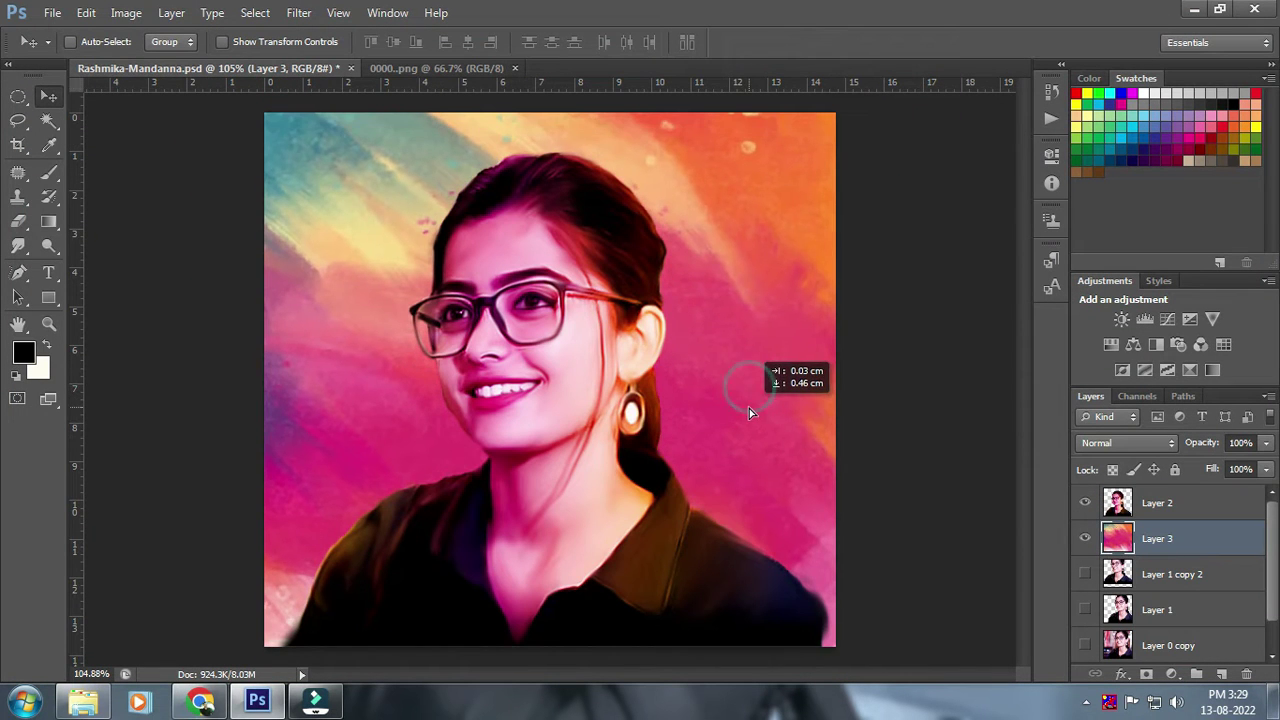
# Scale down and narrow the paint background to fit the canvas, showing only that layer.
pyautogui.hotkey('ctrl', 't')
pyautogui.hotkey('ctrl', '0')
pyautogui.moveTo(766, 503); pyautogui.dragTo(738, 497)
pyautogui.moveTo(740, 382); pyautogui.dragTo(700, 394)
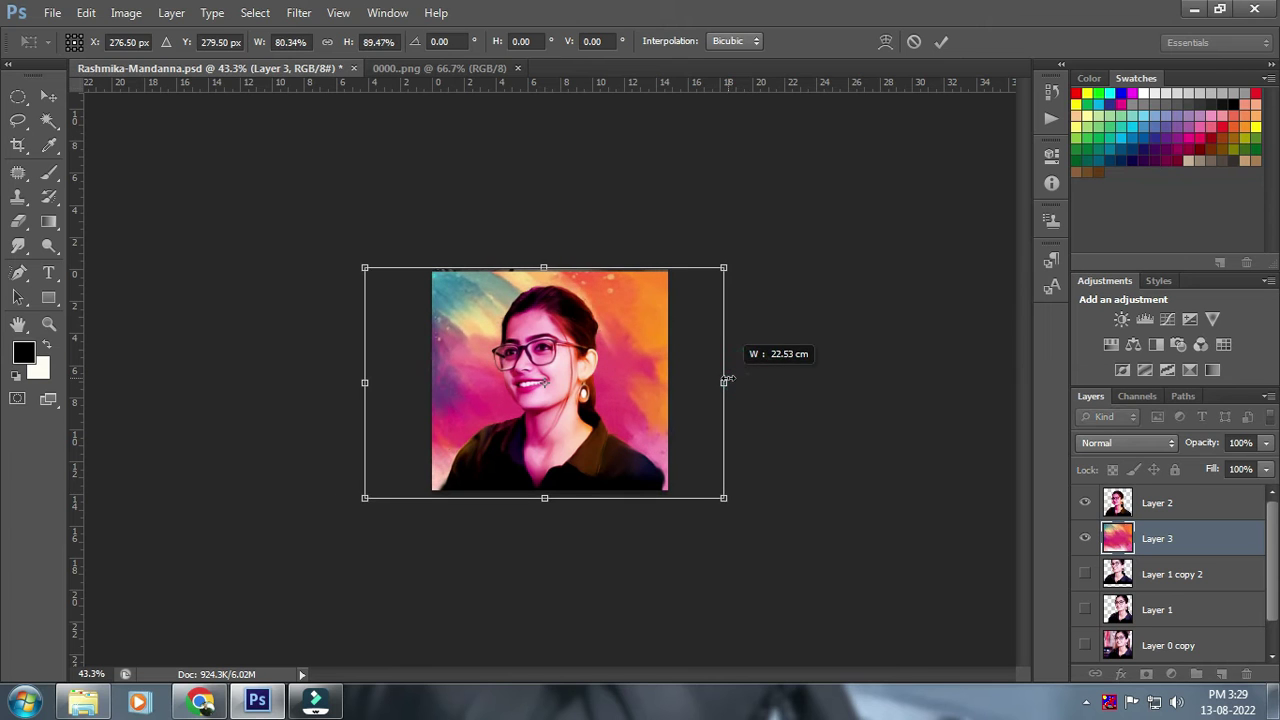
pyautogui.press('Return')
pyautogui.hotkey('ctrl', '0')
pyautogui.click(1085, 538)
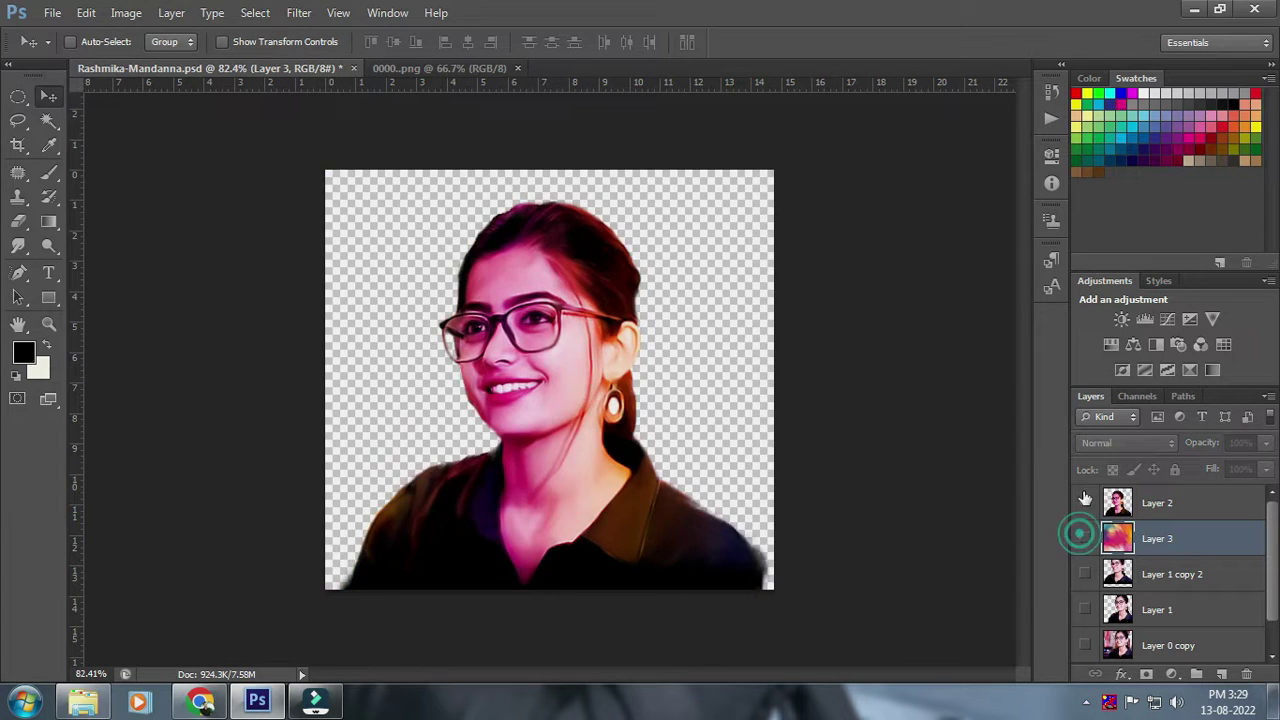
pyautogui.click(17, 247)
# Smudge the upper-left, upper and right/bottom areas of the paint background into soft blends.
pyautogui.moveTo(406, 337)
pyautogui.mouseDown()
pyautogui.moveTo(421, 196)
pyautogui.moveTo(651, 286)
pyautogui.mouseUp()
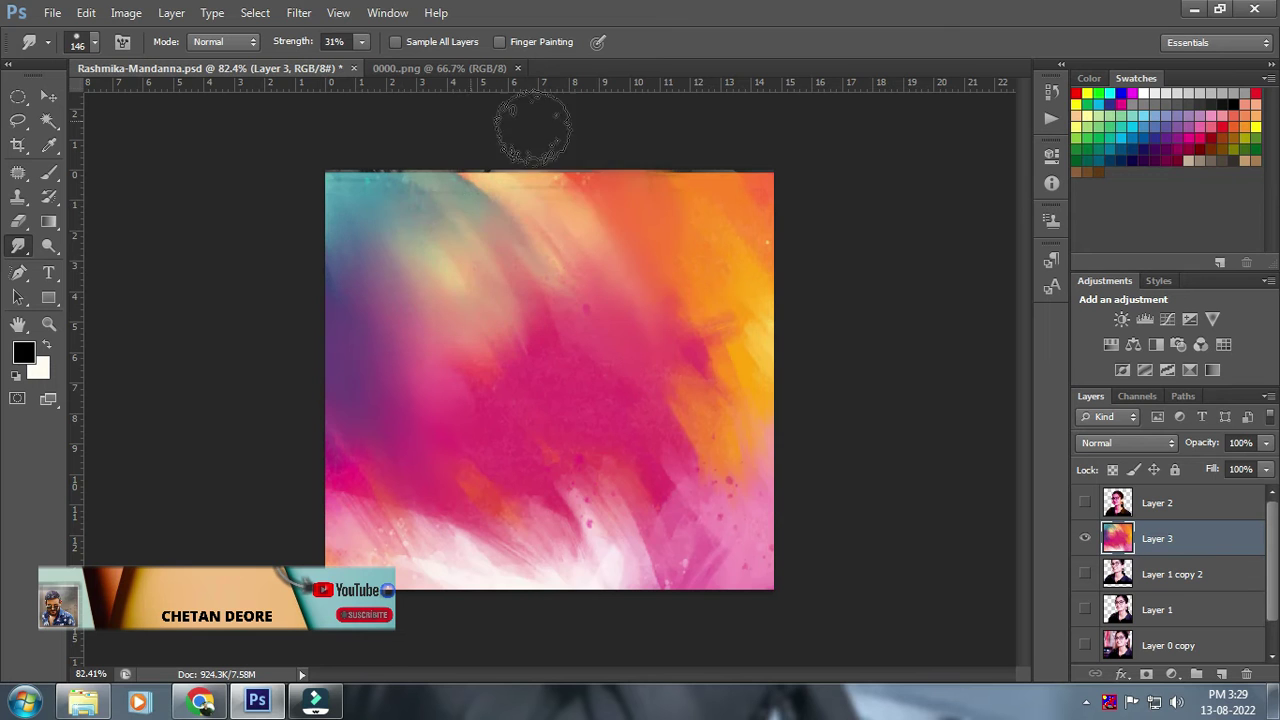
pyautogui.moveTo(646, 129); pyautogui.dragTo(334, 177)
pyautogui.moveTo(770, 358)
pyautogui.mouseDown()
pyautogui.moveTo(731, 466)
pyautogui.moveTo(737, 531)
pyautogui.moveTo(563, 523)
pyautogui.moveTo(472, 552)
pyautogui.moveTo(380, 390)
pyautogui.moveTo(543, 429)
pyautogui.mouseUp()
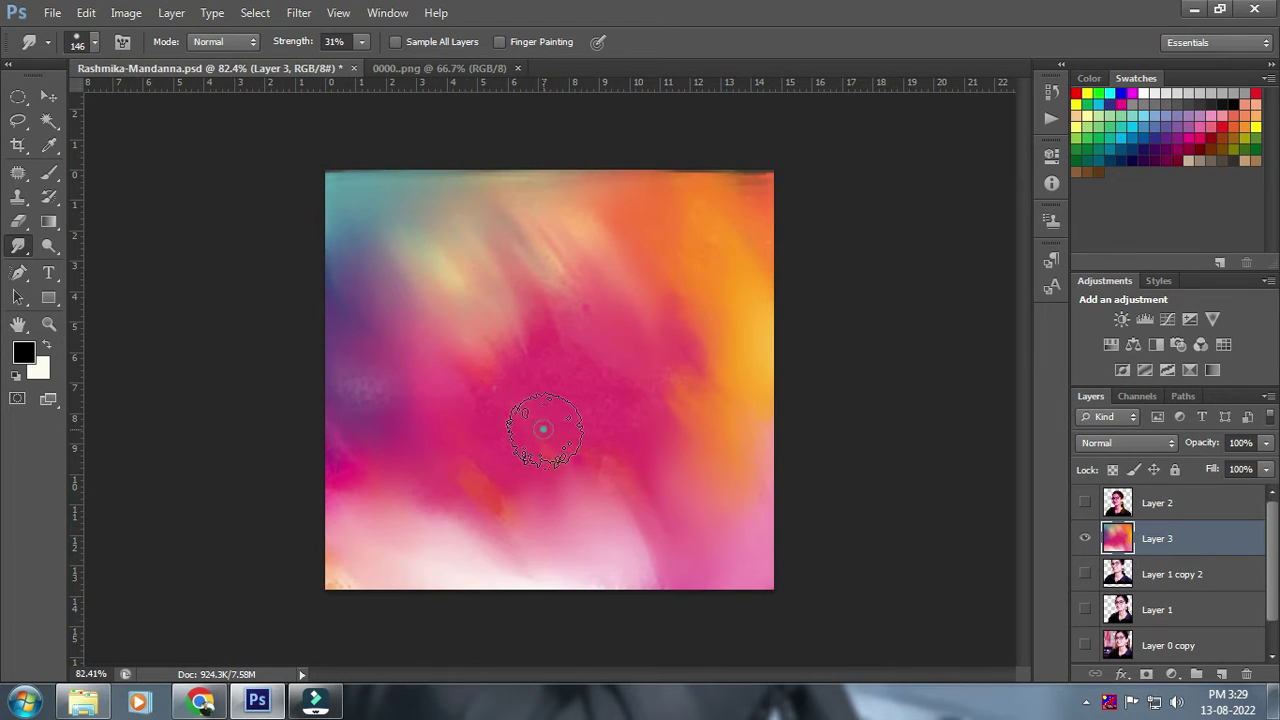
# Show the portrait layer again and reselect Layer 3 for editing.
pyautogui.click(1085, 502)
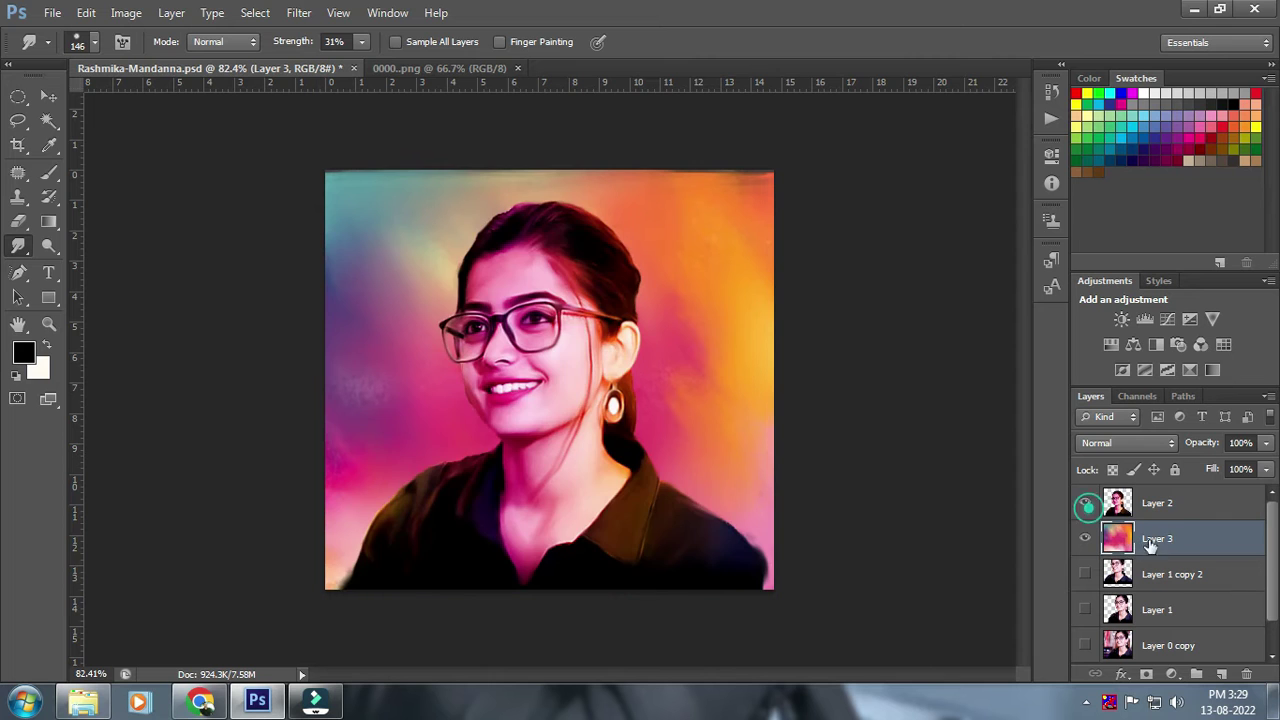
pyautogui.click(1177, 490)
pyautogui.click(1186, 538)
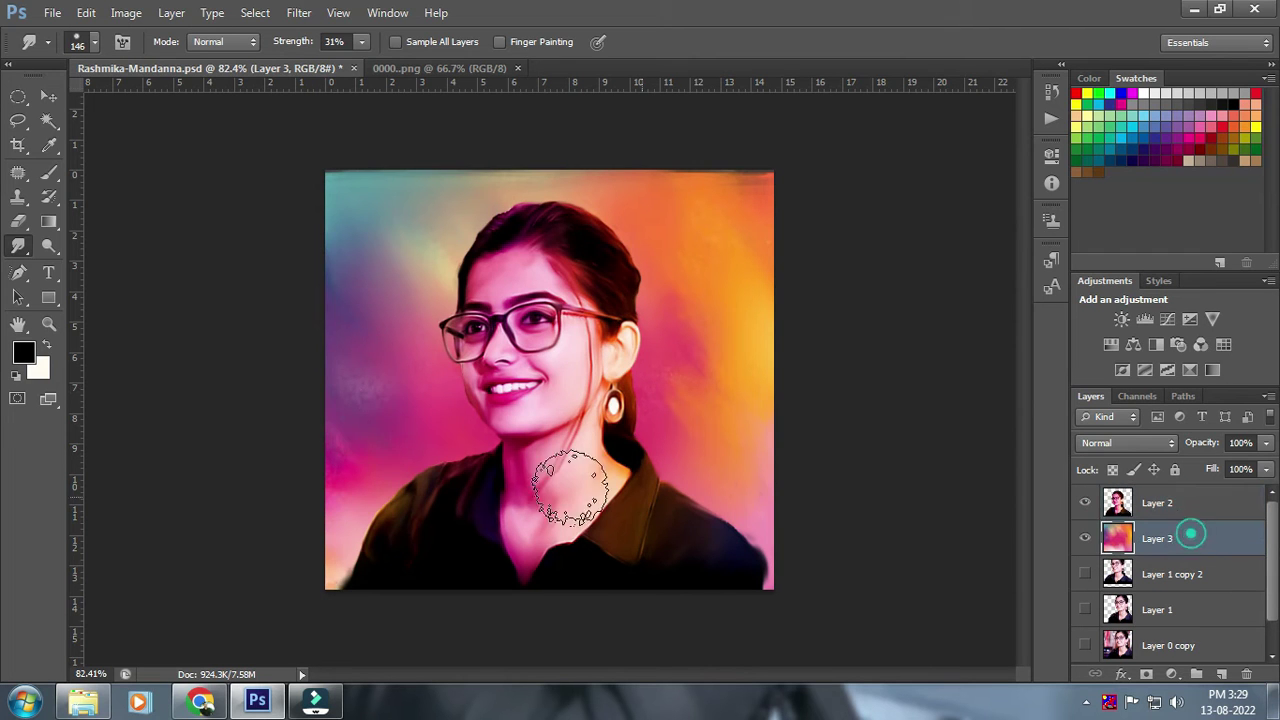
pyautogui.hotkey('alt', '[')
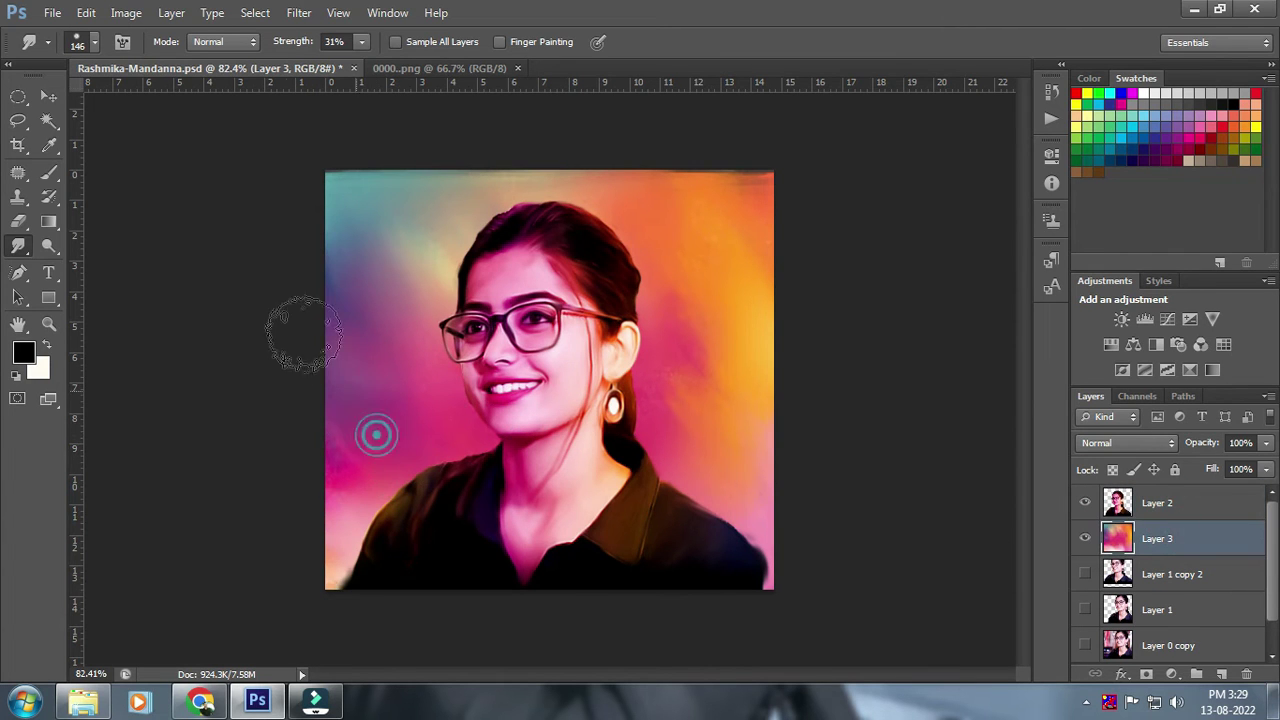
# Add a new Layer 4, then select Layers 2 and 3 together.
pyautogui.press('v')
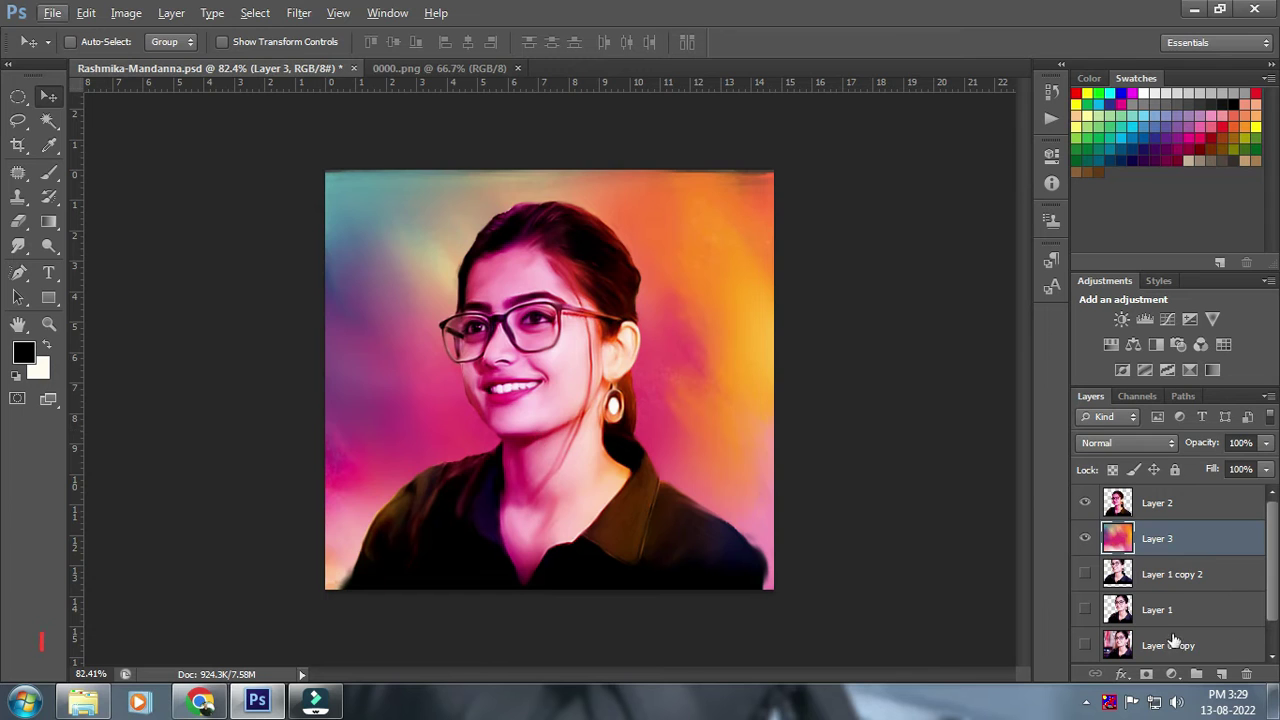
pyautogui.hotkey('ctrl', 'shift', 'n')
pyautogui.press('Return')
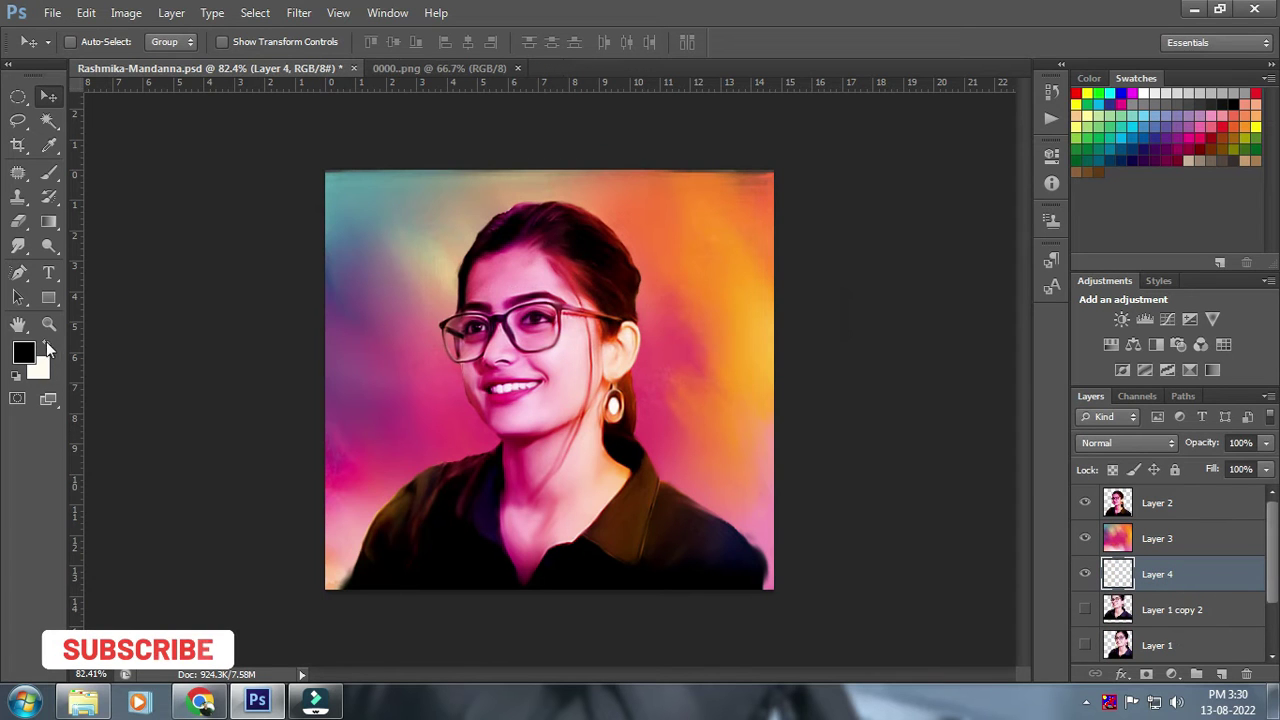
pyautogui.click(1184, 536)
pyautogui.keyDown('shift'); pyautogui.click(1180, 505); pyautogui.keyUp('shift')
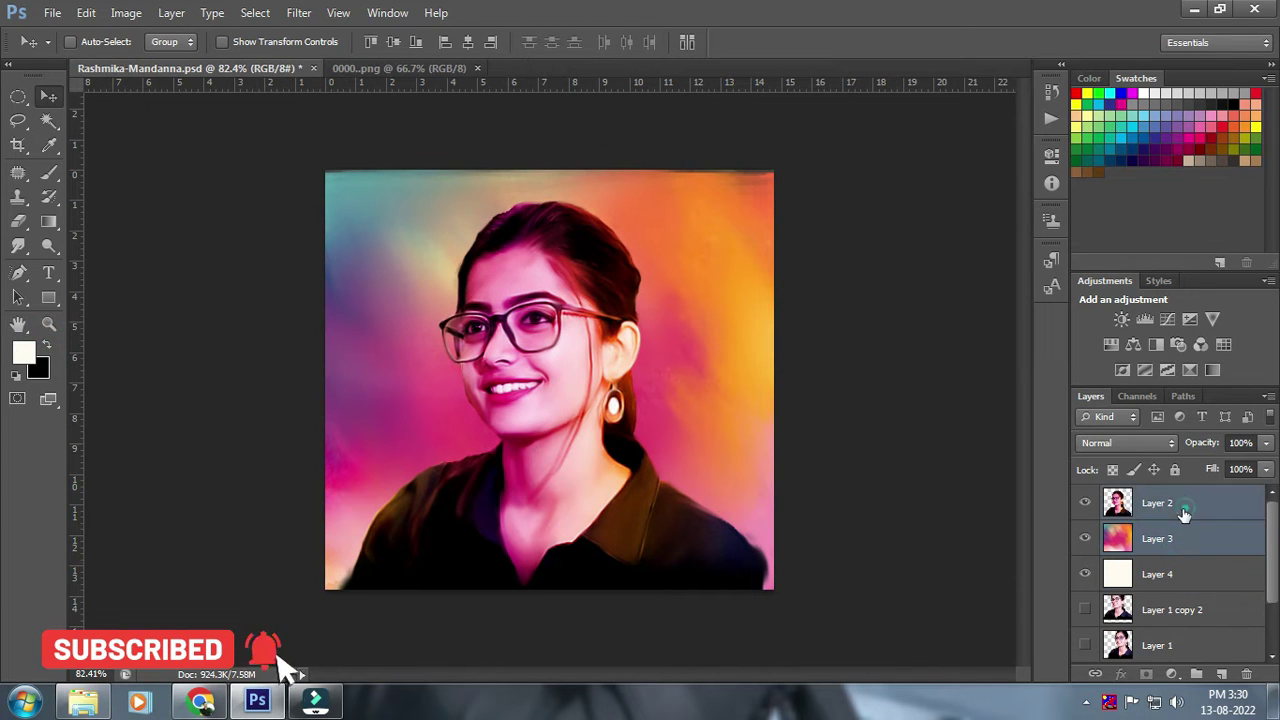
pyautogui.hotkey('ctrl', 't')
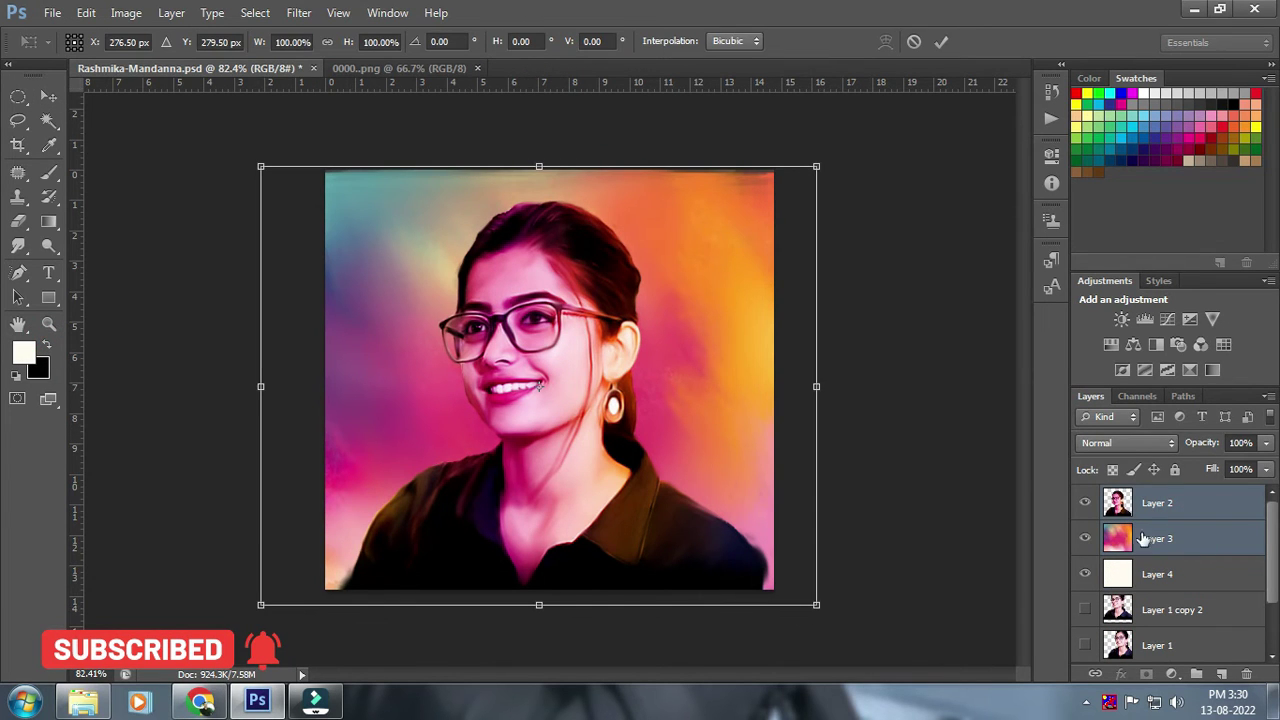
pyautogui.press('Return')
# Select Layer 3 alone and apply a crop to trim the canvas.
pyautogui.click(1215, 539)
pyautogui.press('c')
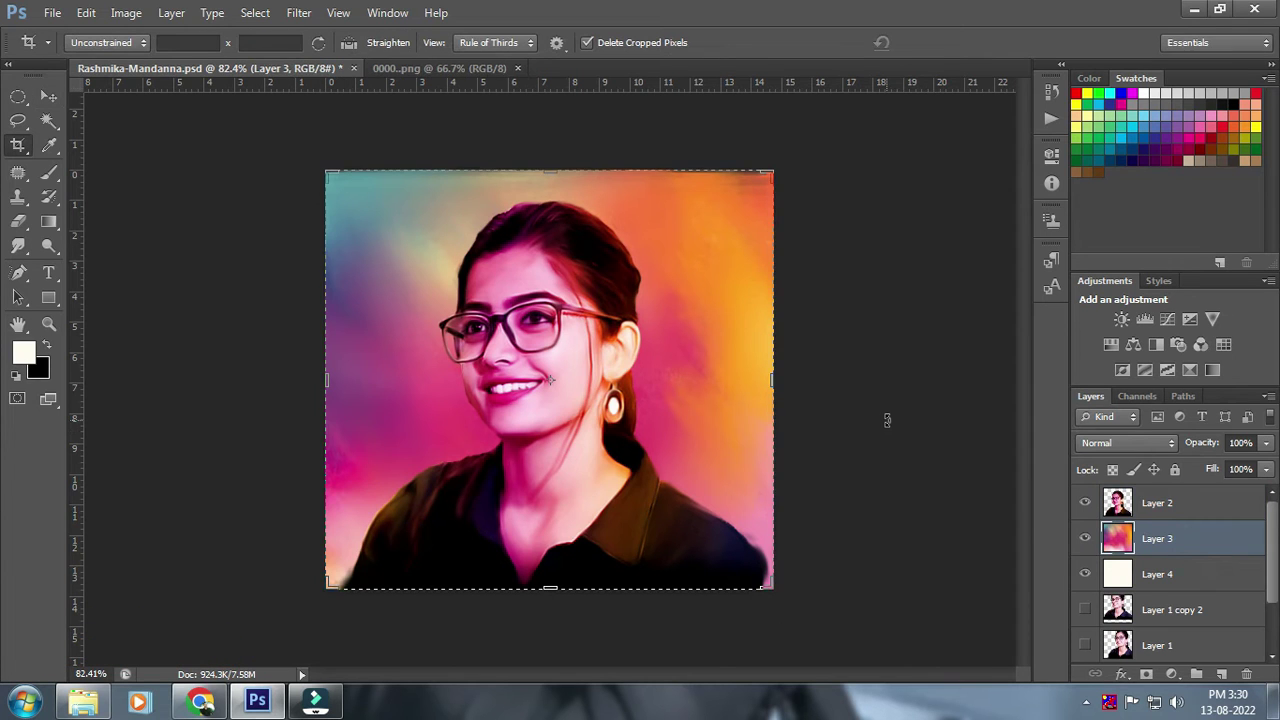
pyautogui.press('Return')
pyautogui.press('v')
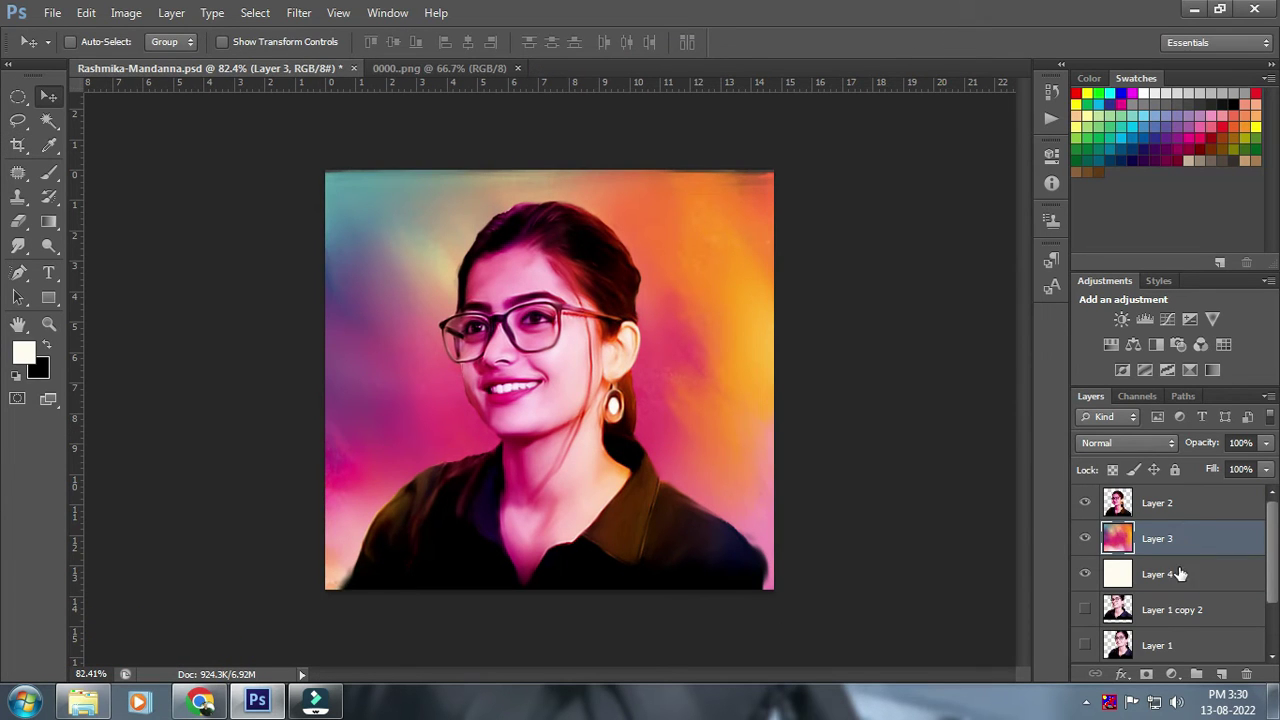
# Scale Layers 2 and 3 together to about 96.7%, leaving a thin white border.
pyautogui.keyDown('shift'); pyautogui.click(1192, 505); pyautogui.keyUp('shift')
pyautogui.hotkey('ctrl', 't')
pyautogui.moveTo(776, 592); pyautogui.dragTo(762, 580)
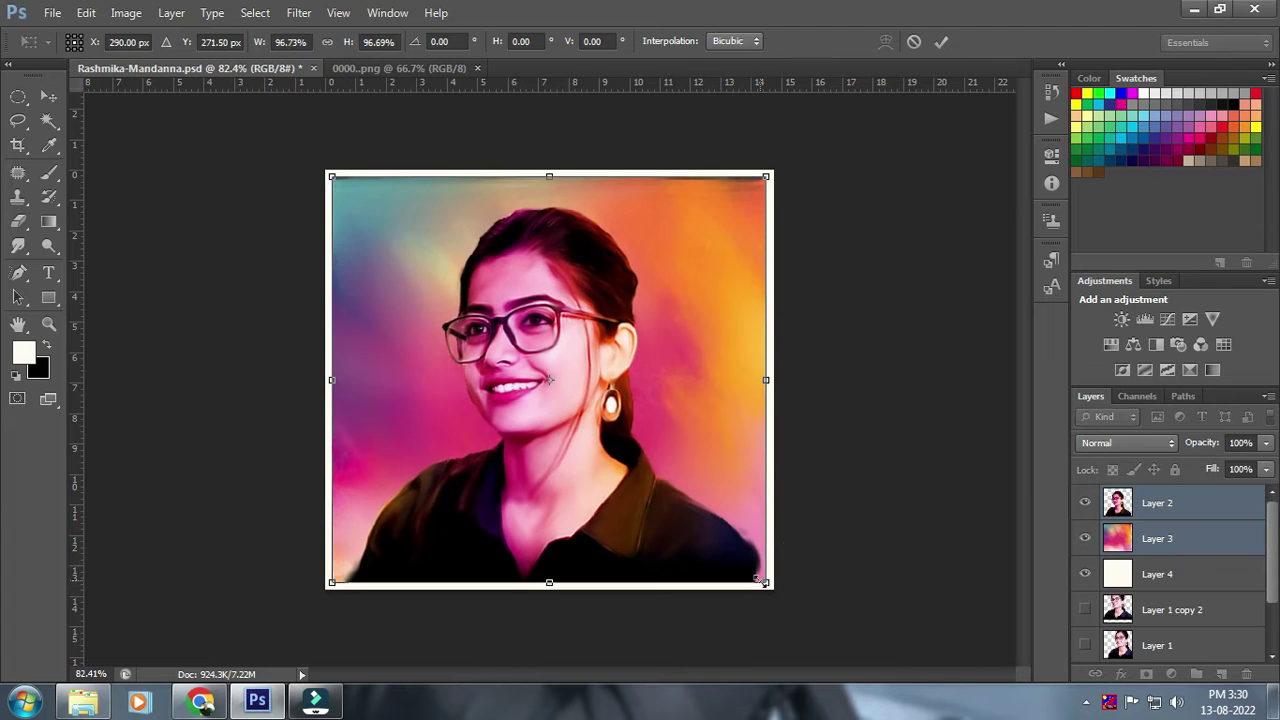
pyautogui.press('Return')
# Select Layer 2 and save the document as a JPEG at quality 12 (Maximum).
pyautogui.click(1206, 504)
pyautogui.click(52, 12)
pyautogui.click(55, 232)
pyautogui.click(451, 449)
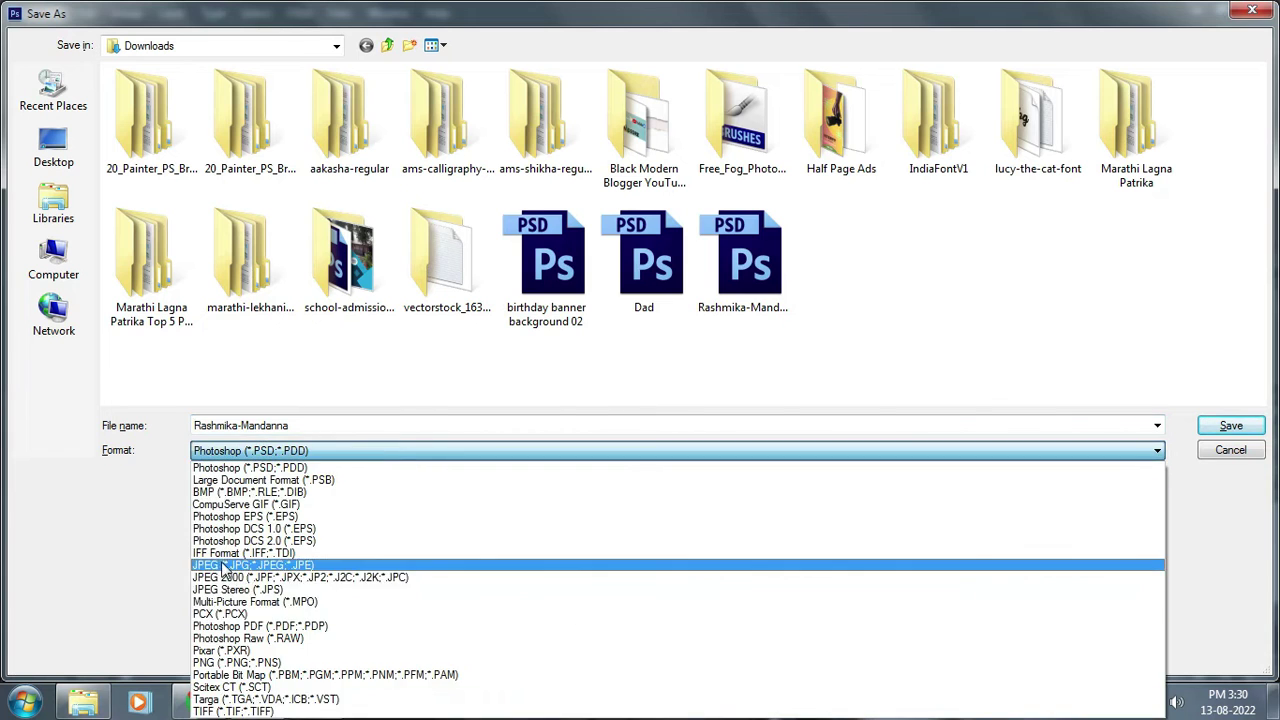
pyautogui.click(250, 563)
pyautogui.click(70, 150)
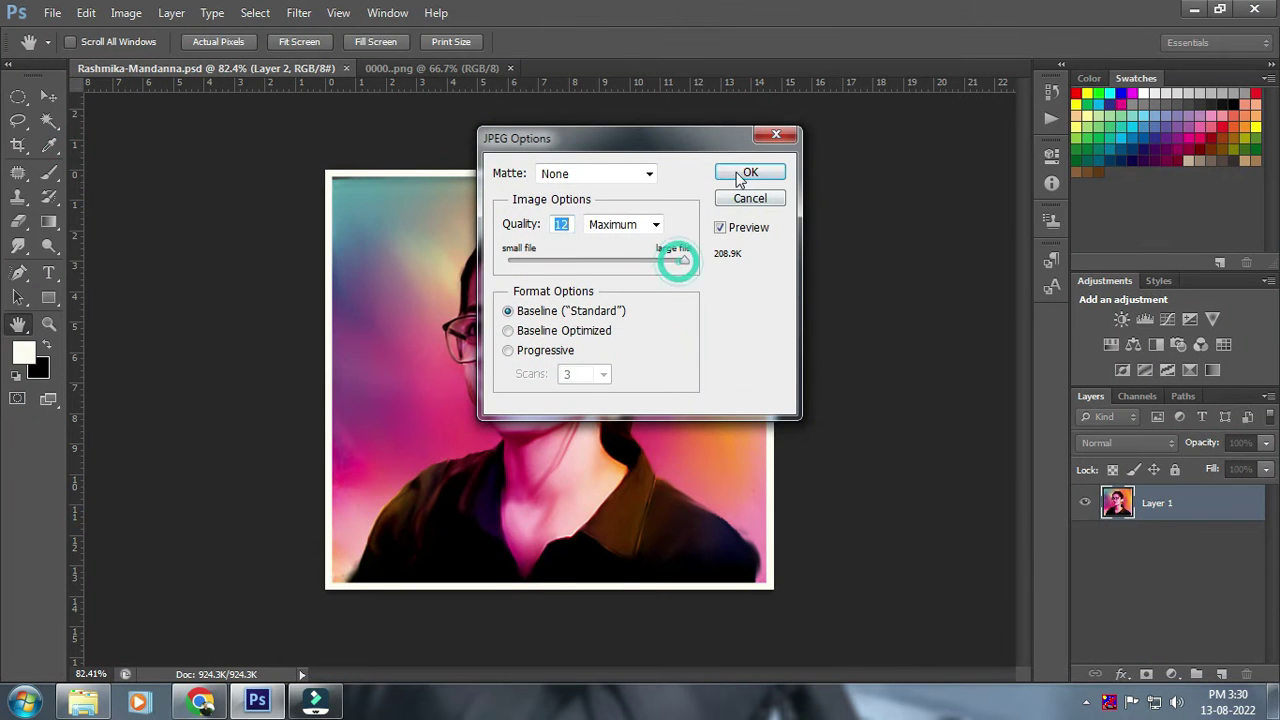
pyautogui.click(745, 173)
pyautogui.scroll(2, 620, 469)
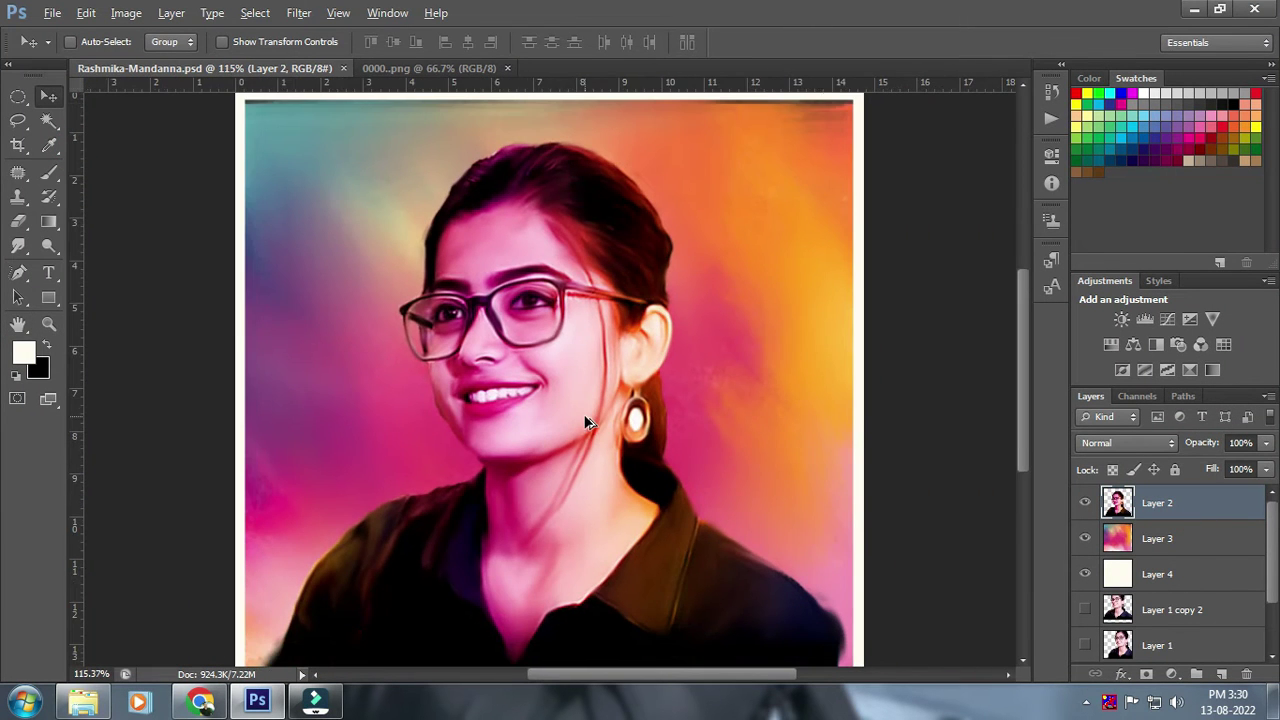